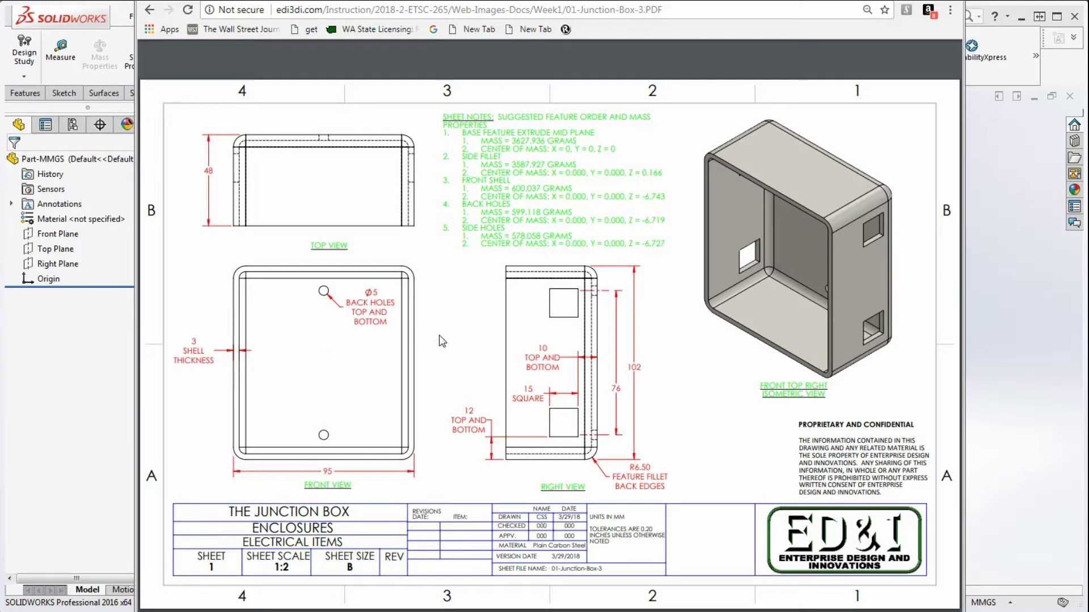
# Sketch a center rectangle on the Front Plane from the origin, about 93 mm wide and 125 mm high.
pyautogui.click(93, 359)
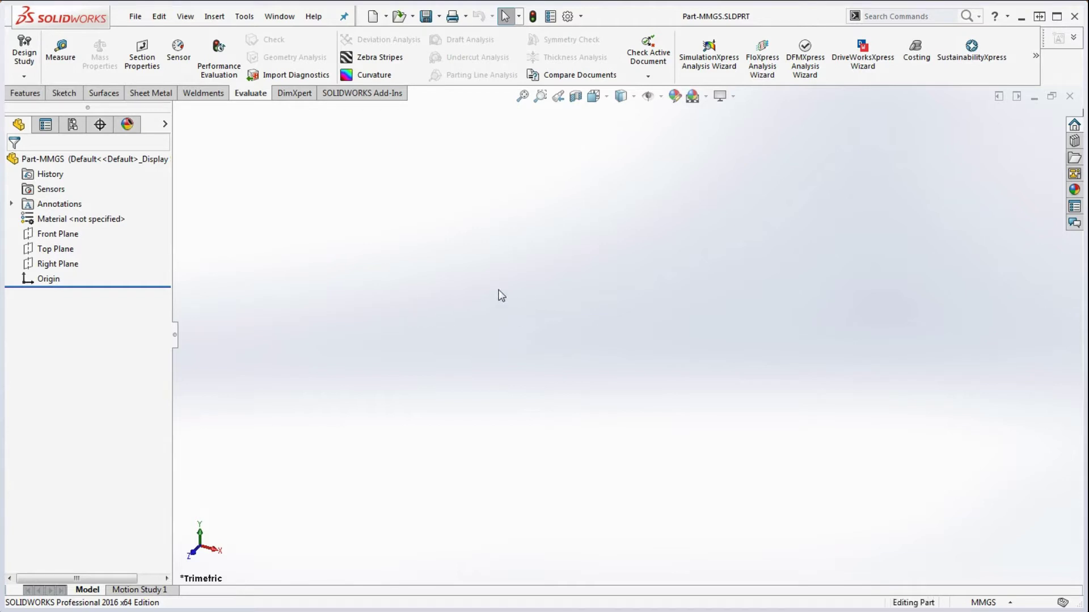
pyautogui.click(57, 233)
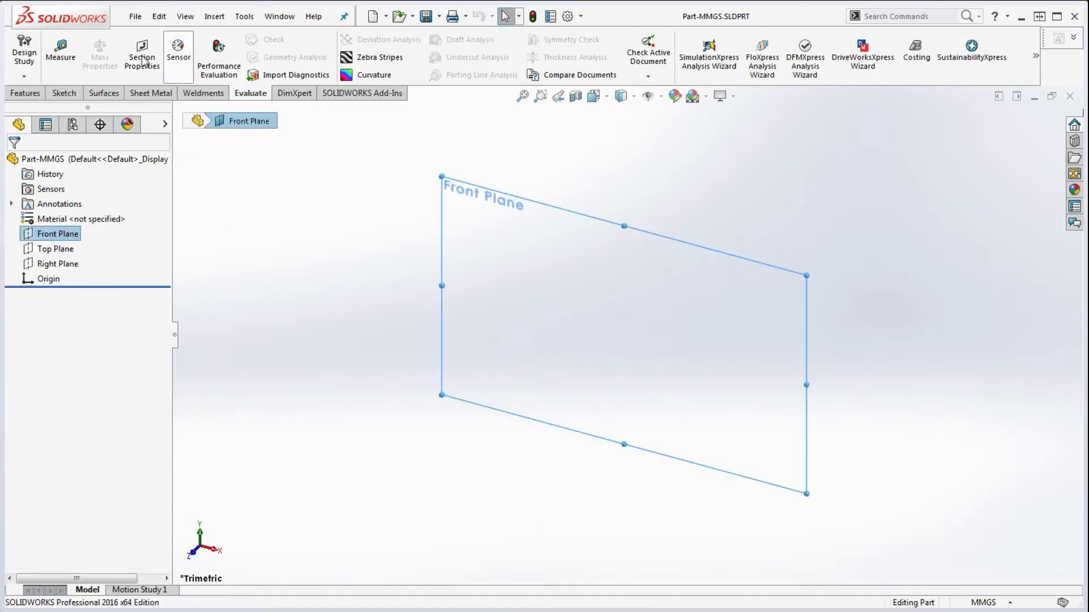
pyautogui.click(64, 94)
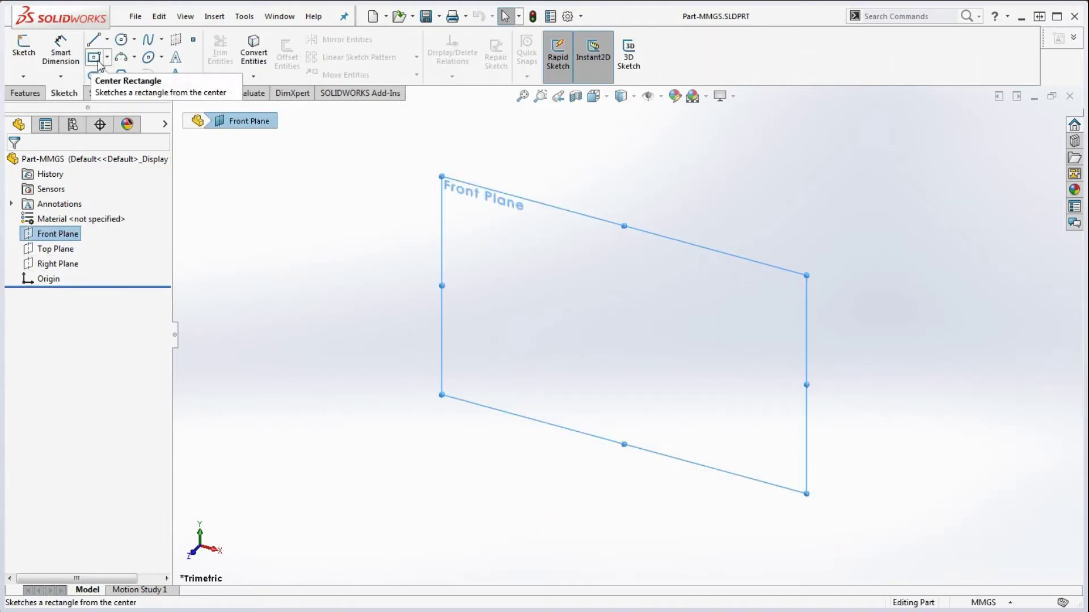
pyautogui.click(95, 61)
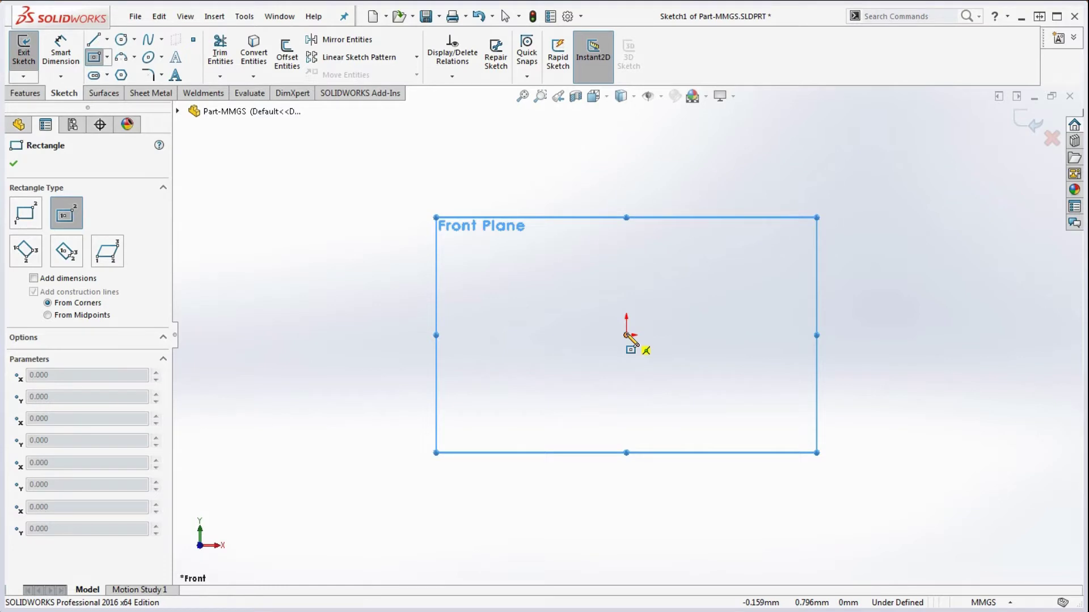
pyautogui.click(626, 335)
pyautogui.click(726, 204)
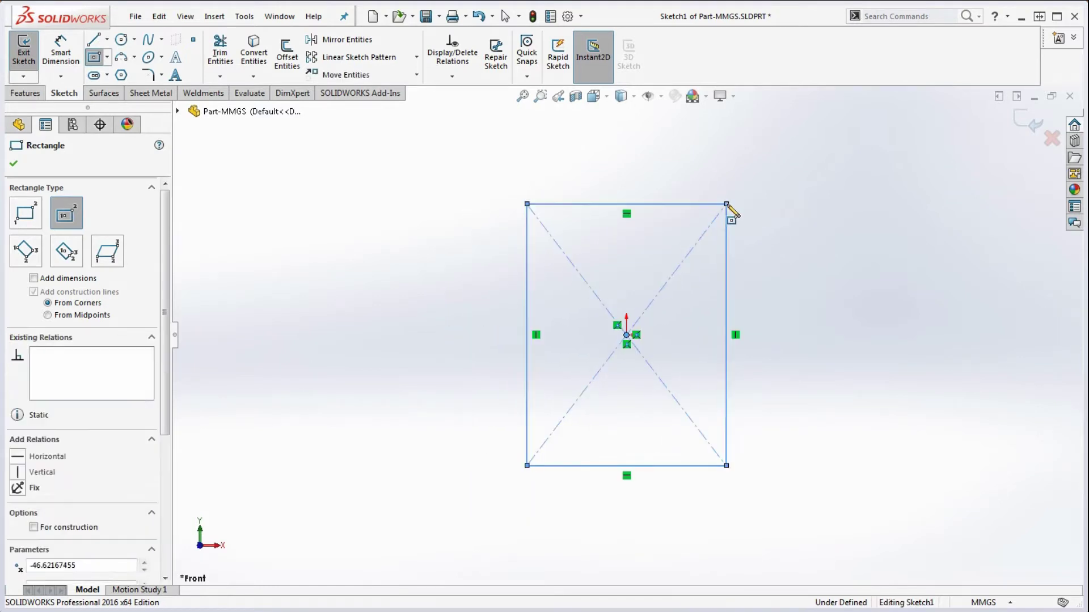
pyautogui.press('Escape')
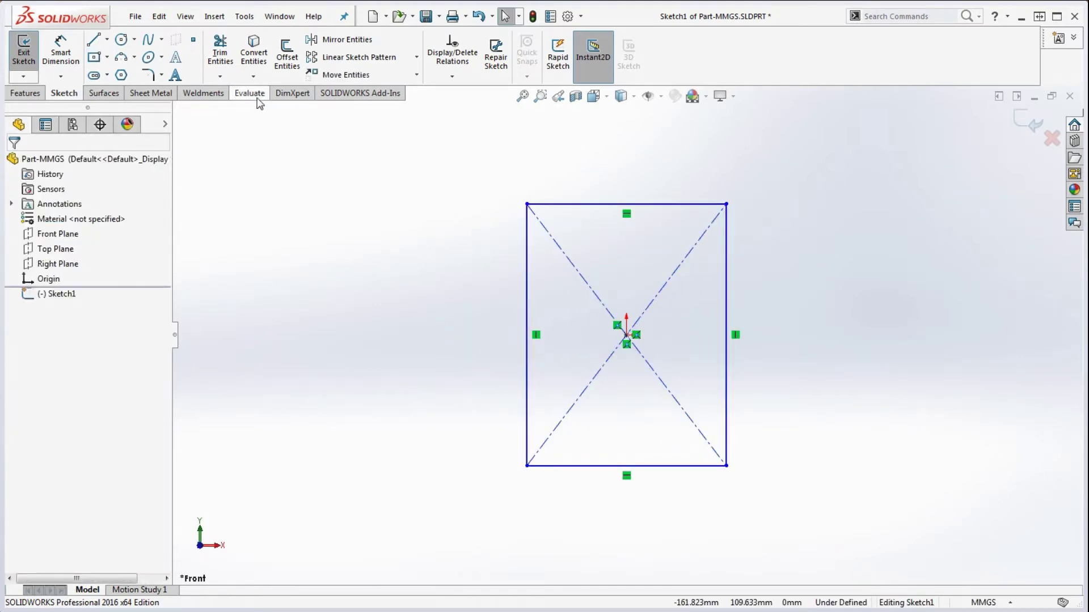
# Dimension the rectangle to 95 mm wide and 102 mm high.
pyautogui.click(662, 205)
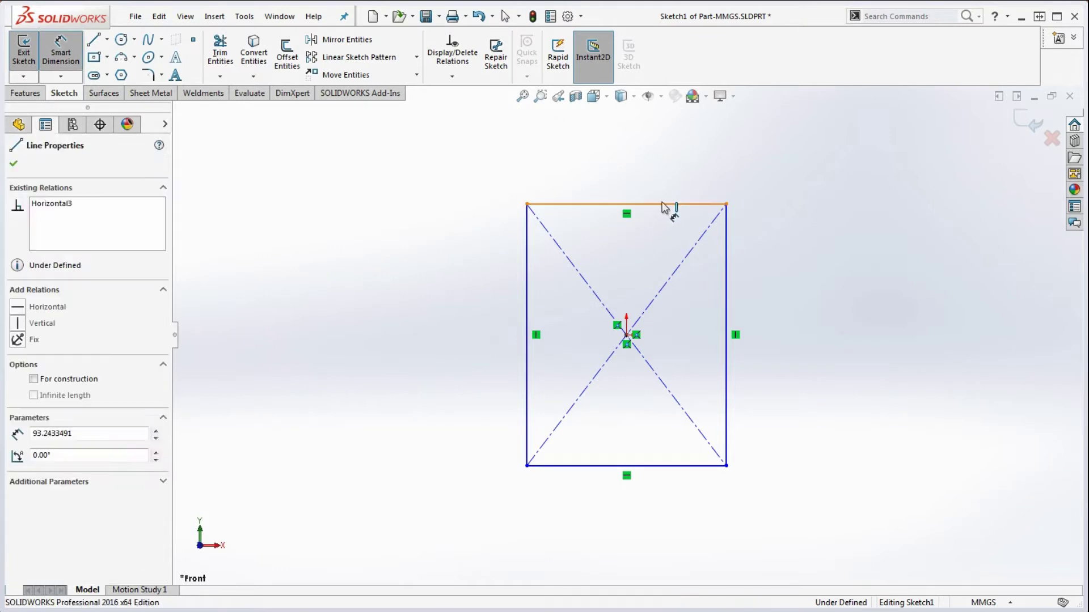
pyautogui.click(663, 205)
pyautogui.click(644, 182)
pyautogui.write('95')
pyautogui.press('Return')
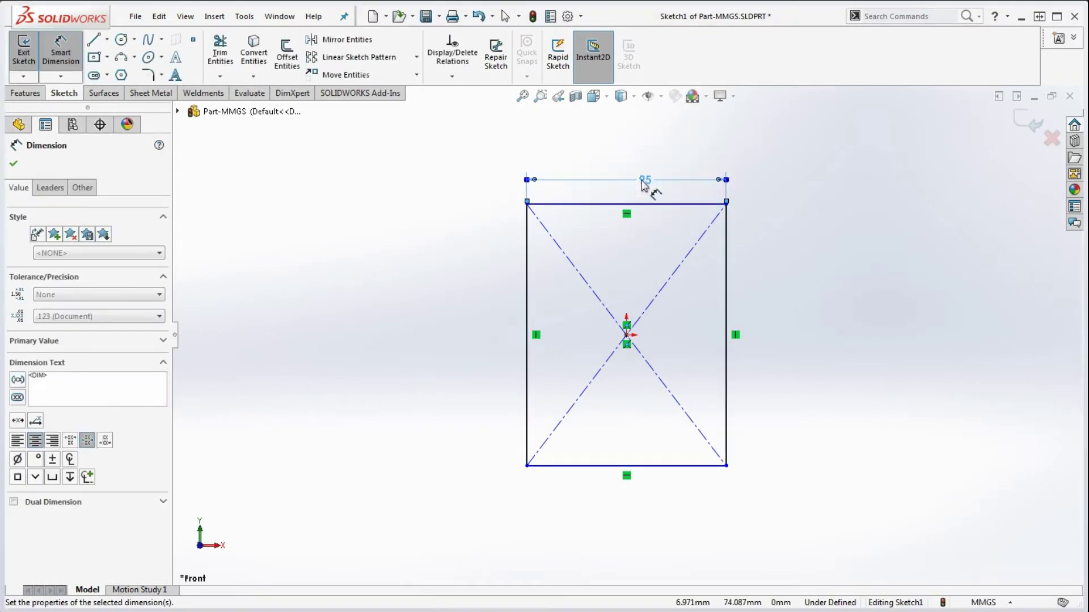
pyautogui.click(726, 296)
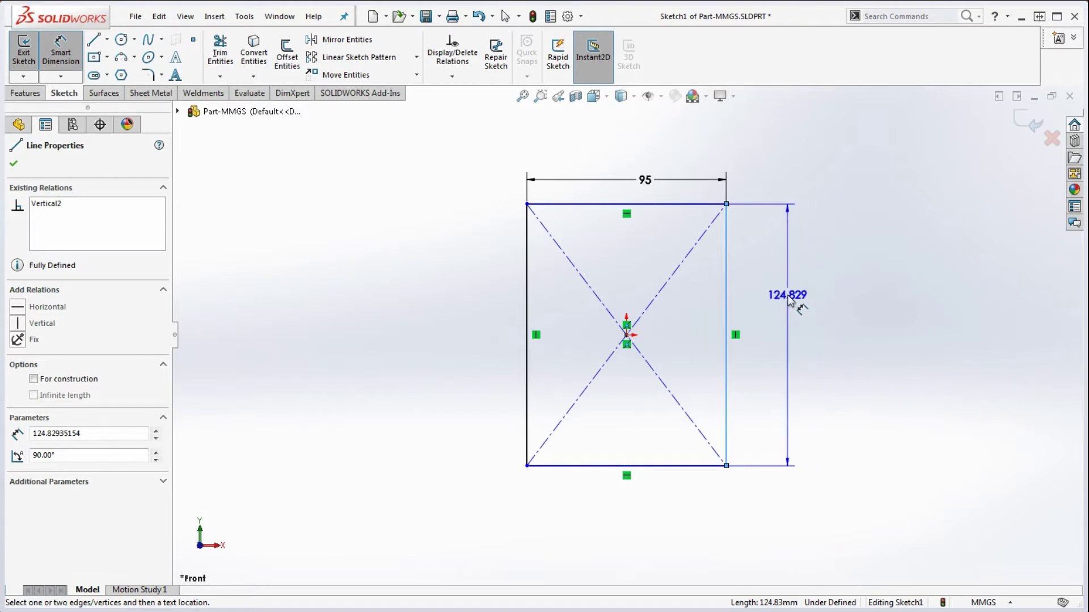
pyautogui.click(793, 303)
pyautogui.write('102')
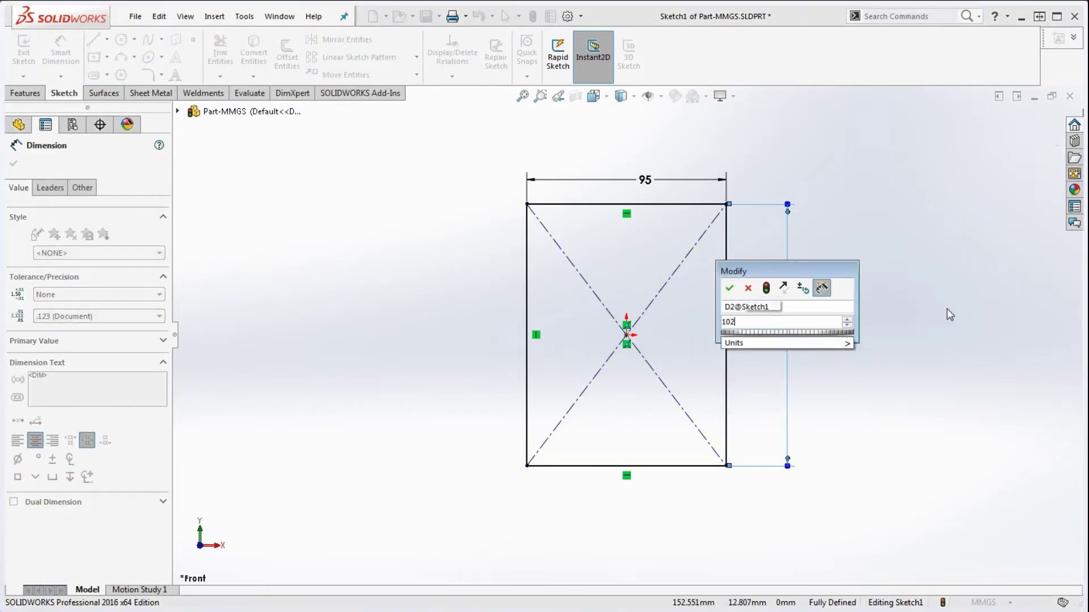
pyautogui.press('Return')
pyautogui.press('Escape')
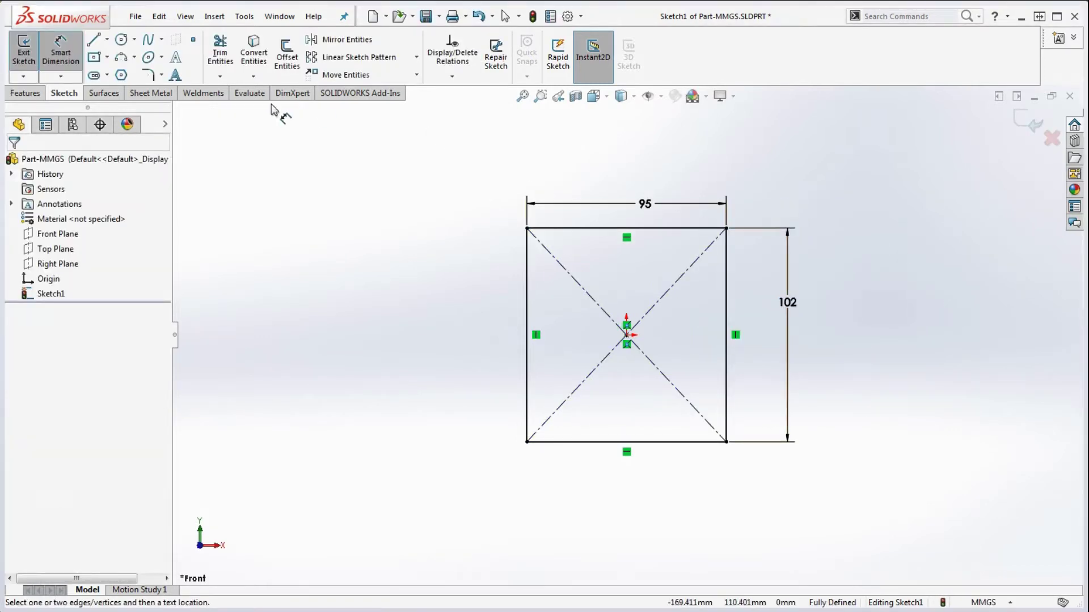
# Extrude the rectangle as a boss with the Mid Plane end condition and a depth of 48 mm.
pyautogui.click(33, 101)
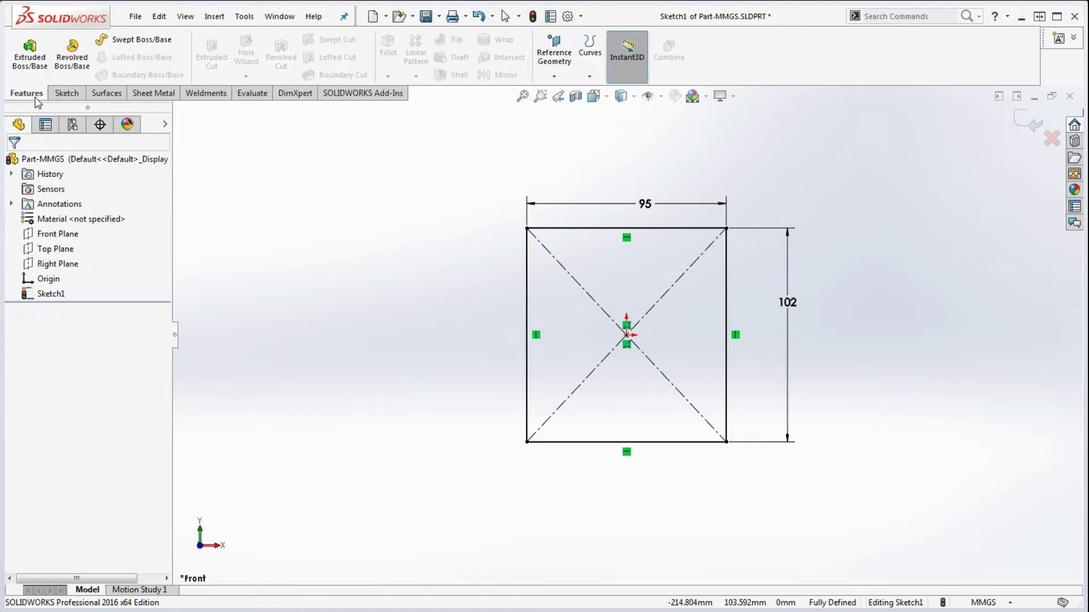
pyautogui.click(31, 63)
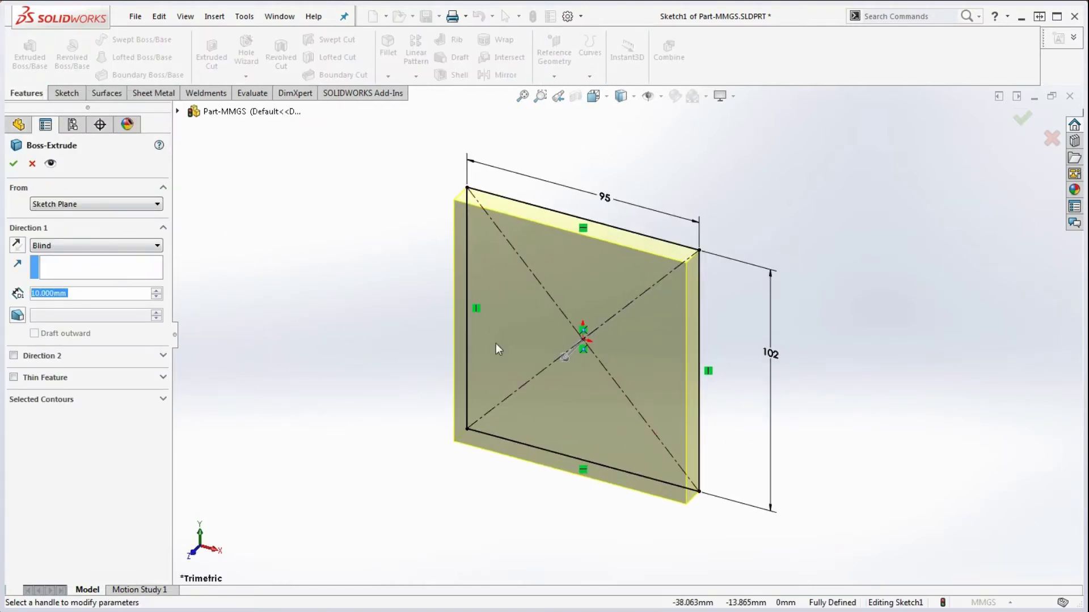
pyautogui.click(60, 247)
pyautogui.click(74, 304)
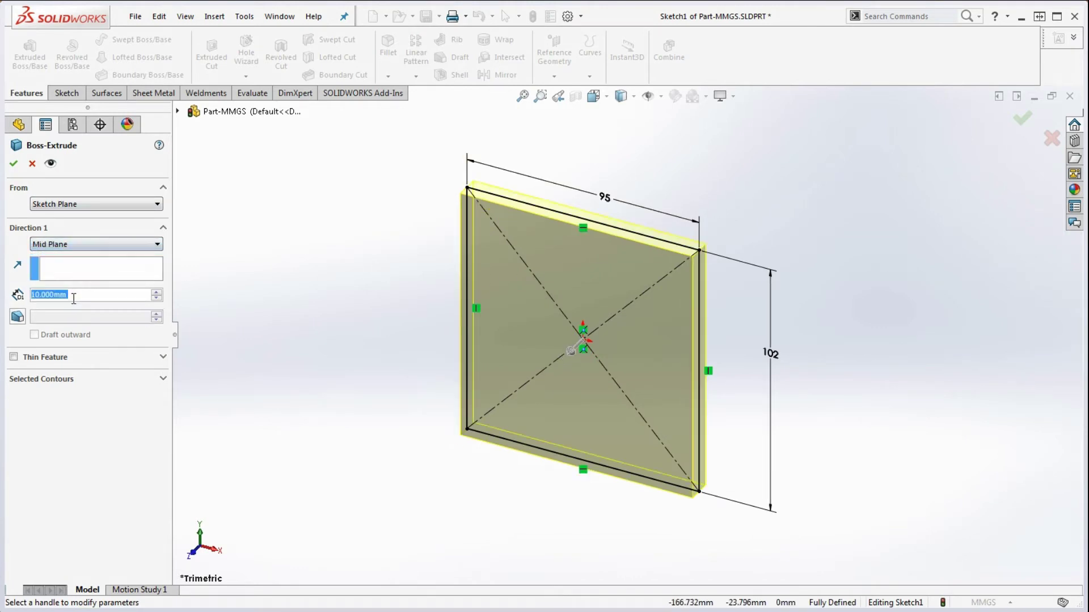
pyautogui.click(85, 295)
pyautogui.moveTo(85, 296); pyautogui.dragTo(1, 301)
pyautogui.write('48')
pyautogui.press('Return')
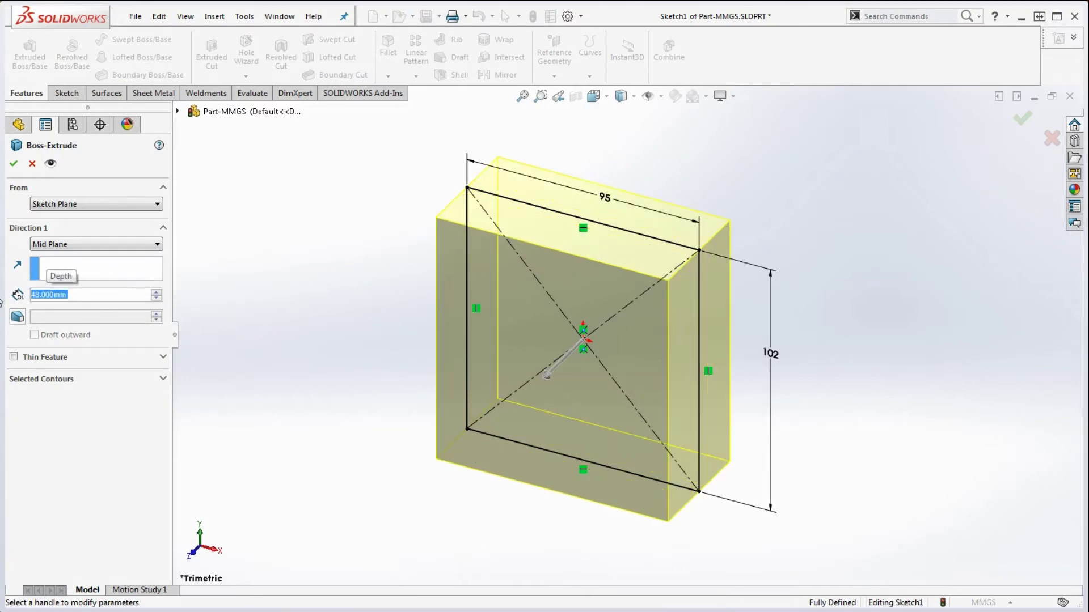
pyautogui.click(14, 163)
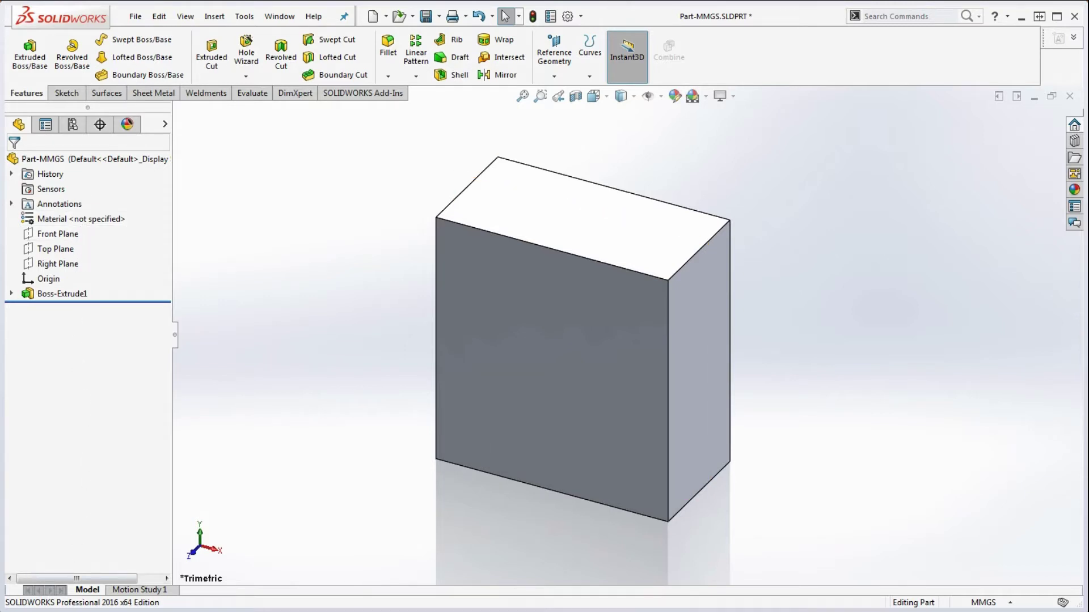
# Check the material on the junction box drawing and assign Plain Carbon Steel to the part.
pyautogui.hotkey('alt', 'Tab')
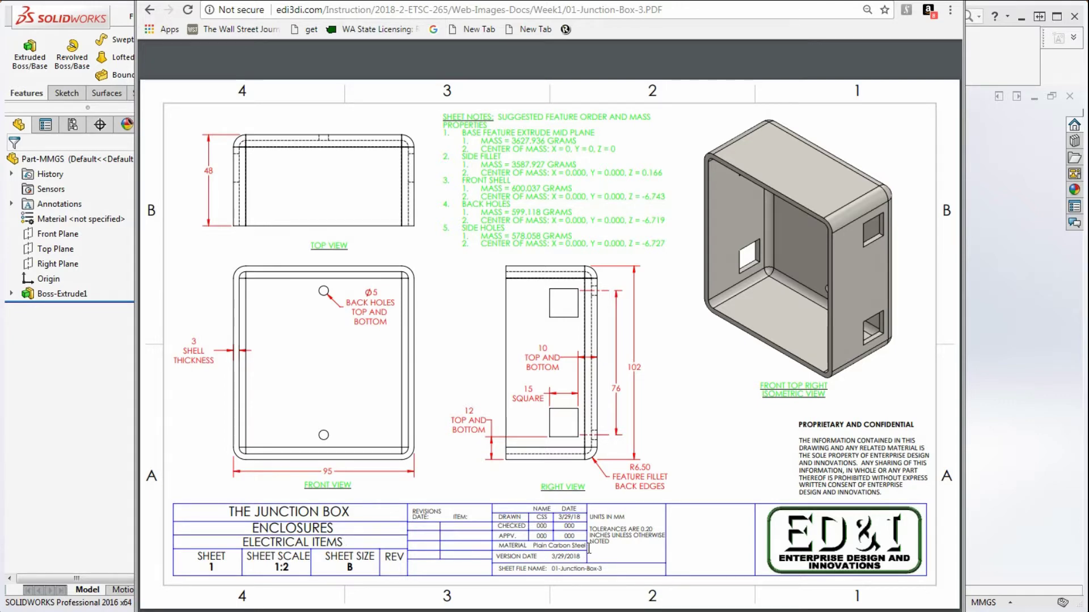
pyautogui.click(98, 223)
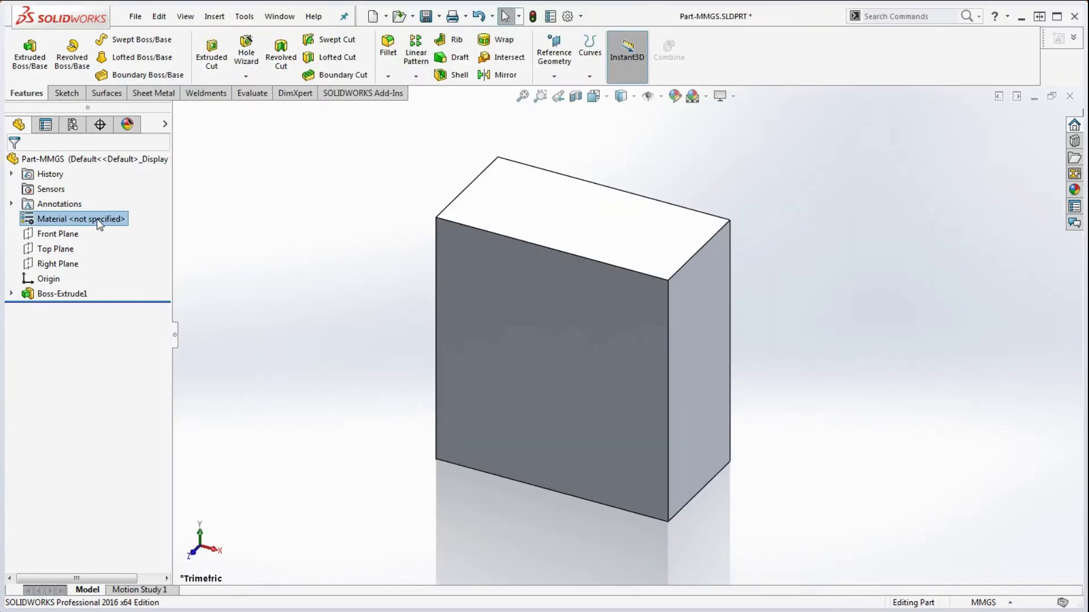
pyautogui.rightClick(98, 224)
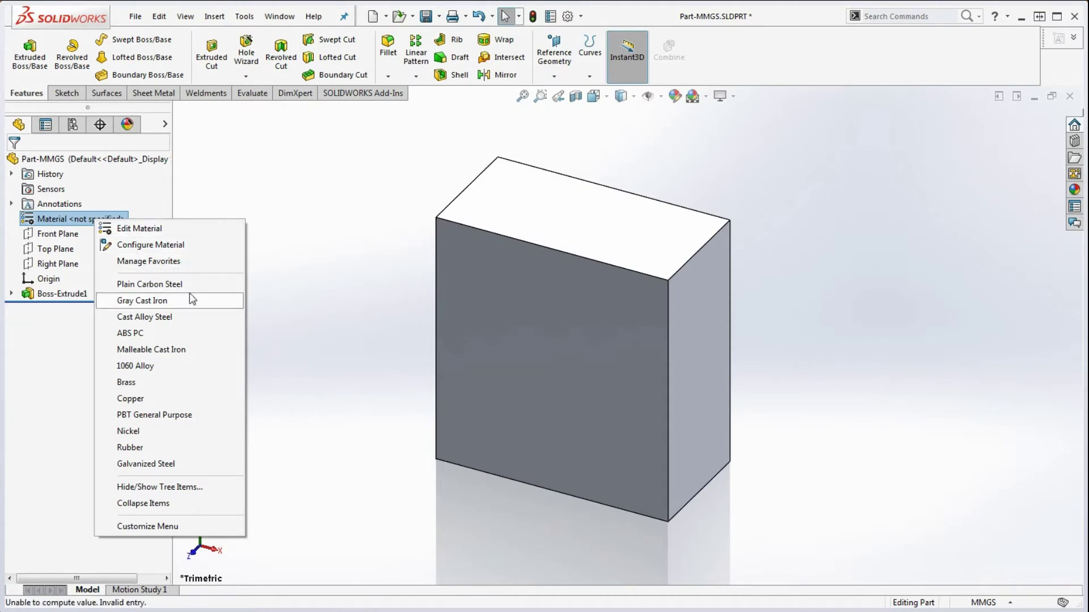
pyautogui.click(279, 309)
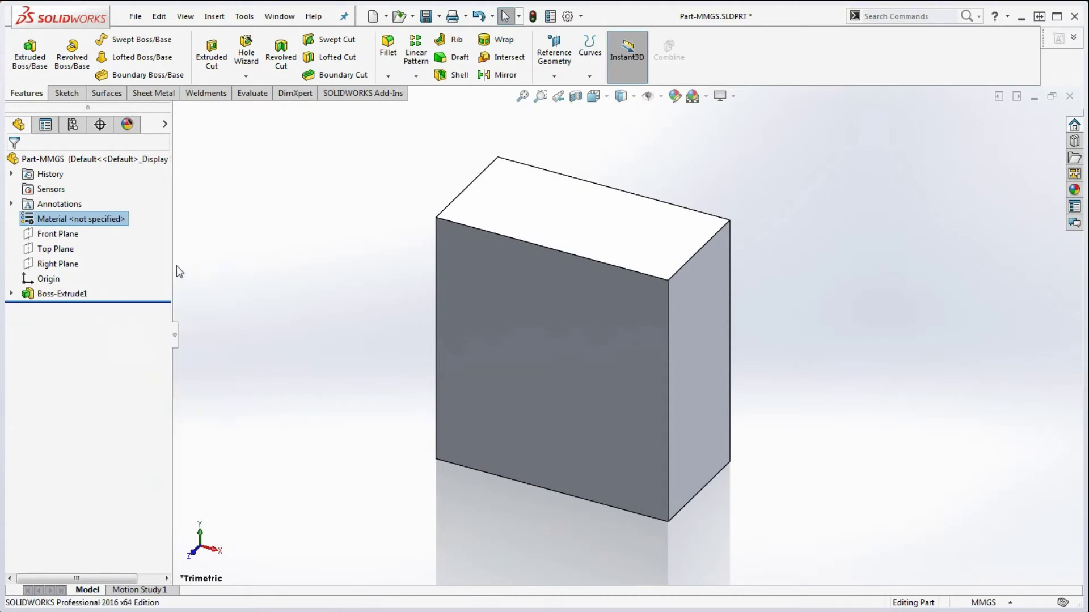
pyautogui.rightClick(103, 225)
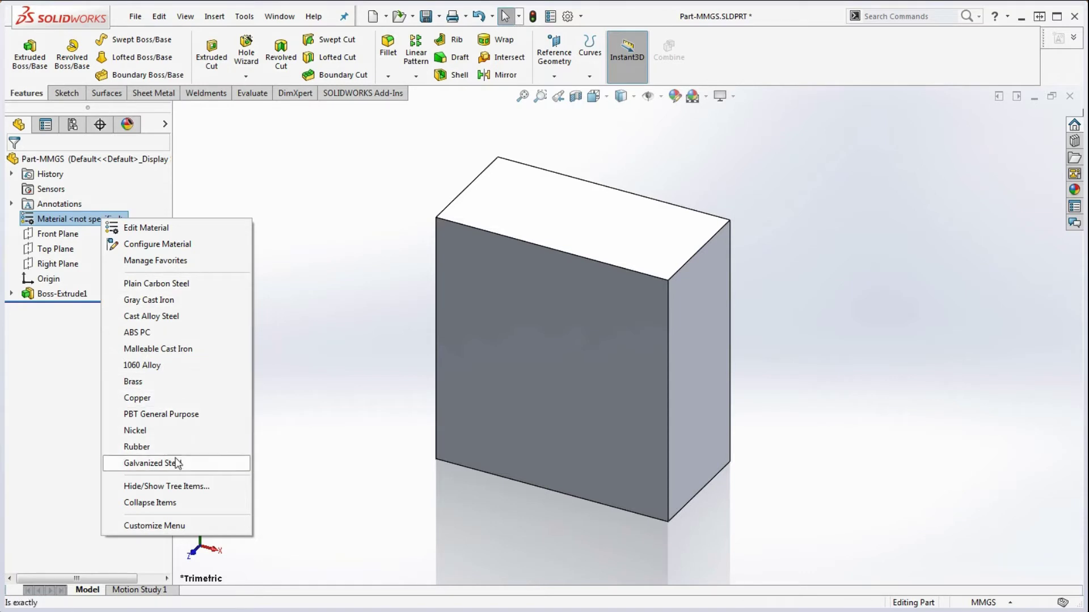
pyautogui.click(147, 287)
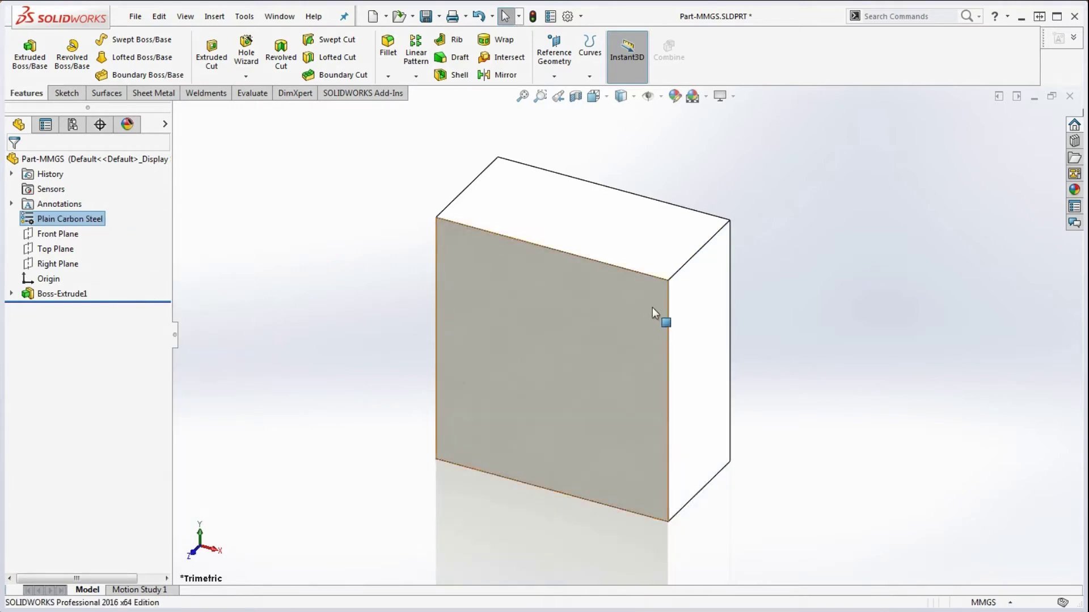
# Turn off RealView Graphics for the part display.
pyautogui.moveTo(656, 316); pyautogui.dragTo(728, 294, button='middle')
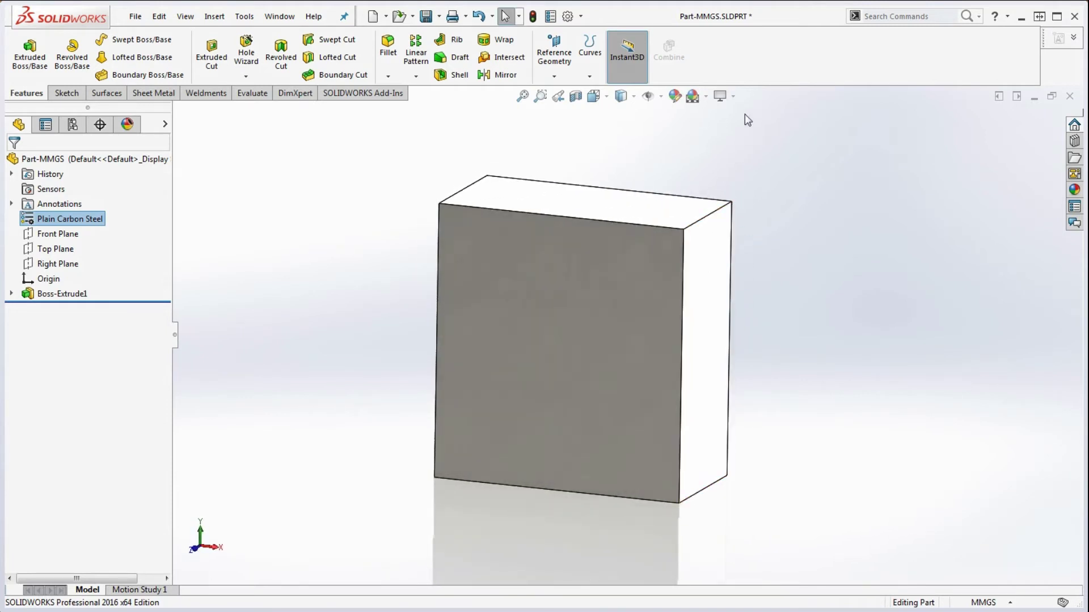
pyautogui.click(720, 96)
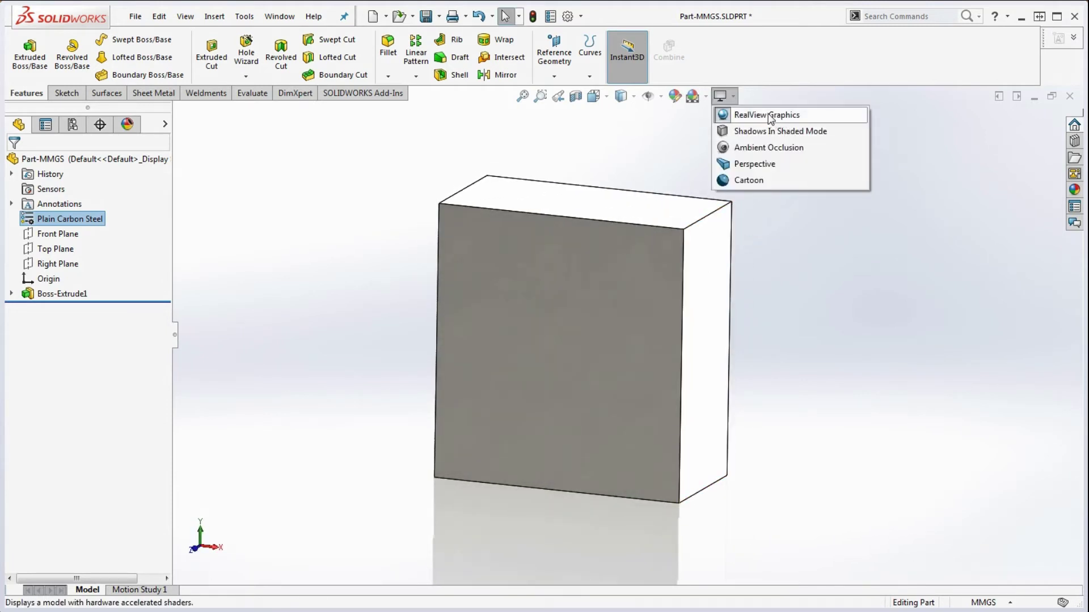
pyautogui.click(832, 233)
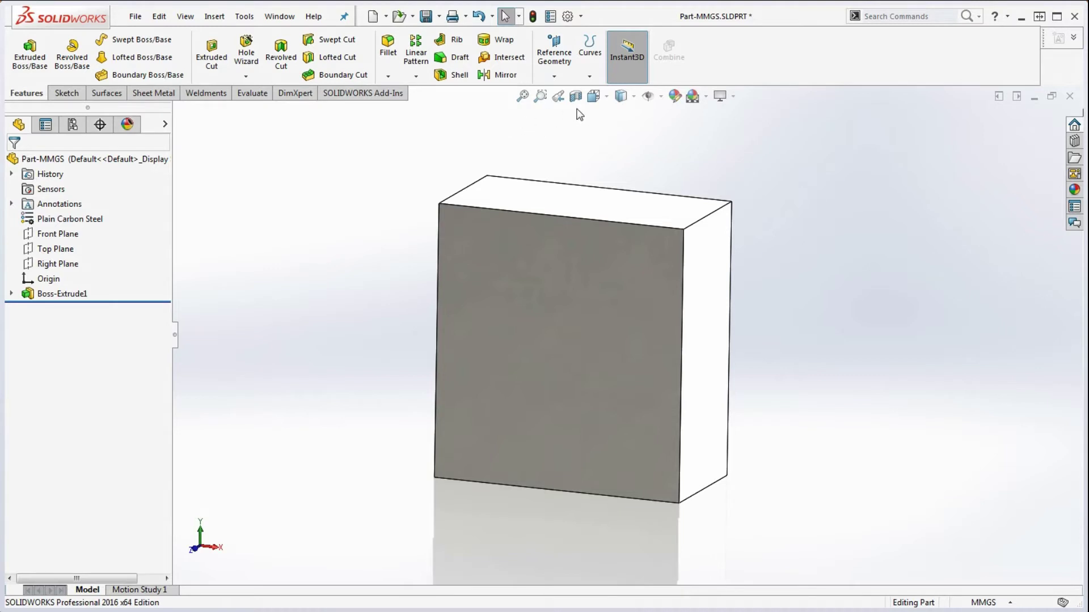
pyautogui.click(733, 98)
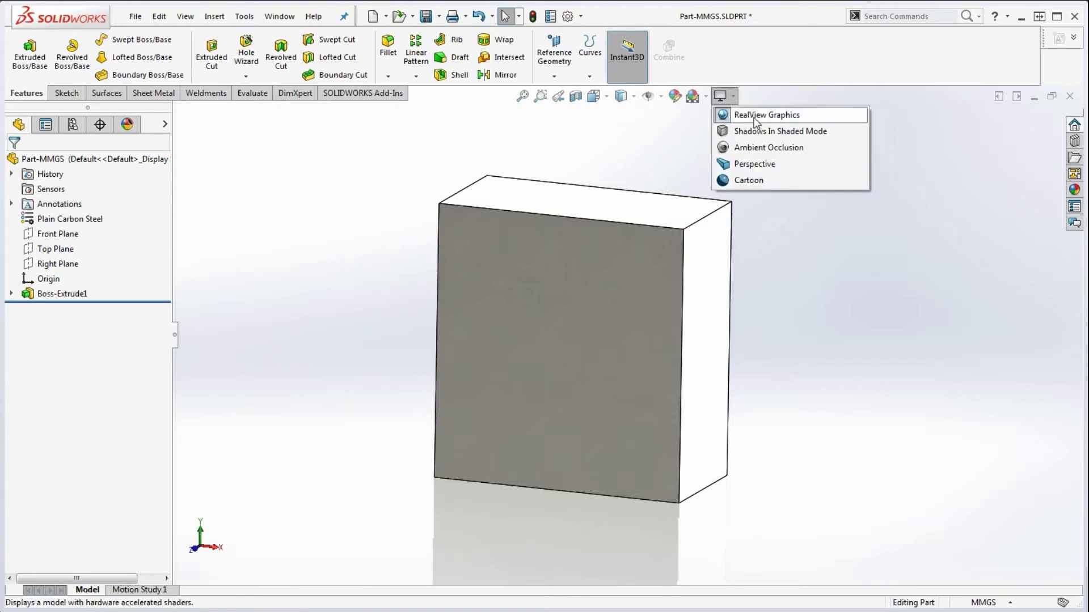
pyautogui.click(754, 116)
pyautogui.moveTo(797, 209)
pyautogui.mouseDown(button='middle')
pyautogui.moveTo(787, 245)
pyautogui.moveTo(797, 195)
pyautogui.moveTo(785, 224)
pyautogui.mouseUp(button='middle')
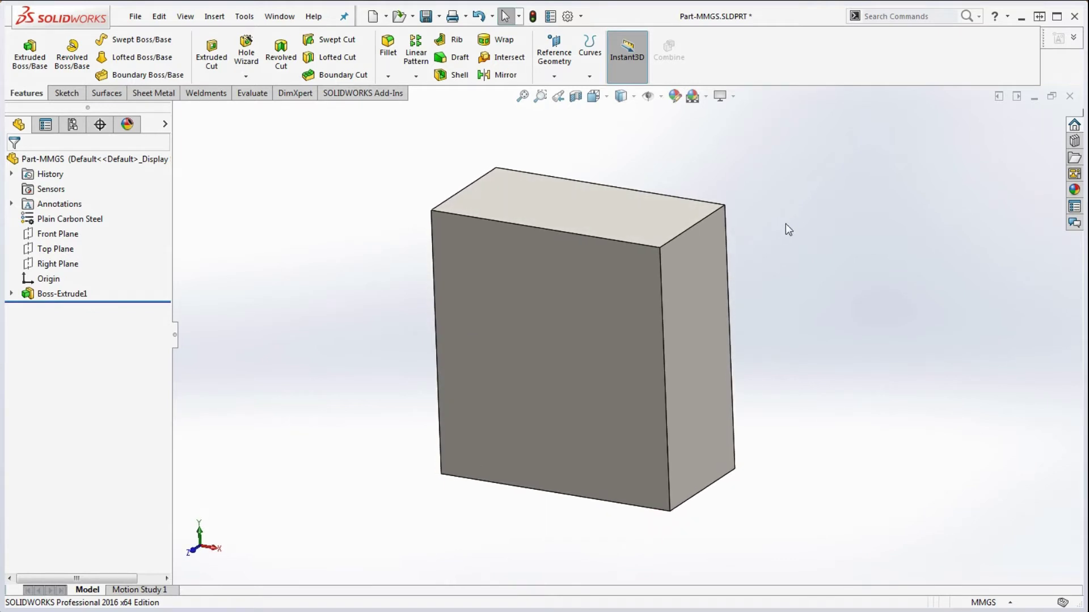
pyautogui.moveTo(730, 213)
pyautogui.mouseDown(button='middle')
pyautogui.moveTo(755, 219)
pyautogui.moveTo(760, 207)
pyautogui.moveTo(742, 214)
pyautogui.mouseUp(button='middle')
pyautogui.scroll(3, 688, 306)
pyautogui.scroll(-4, 610, 316)
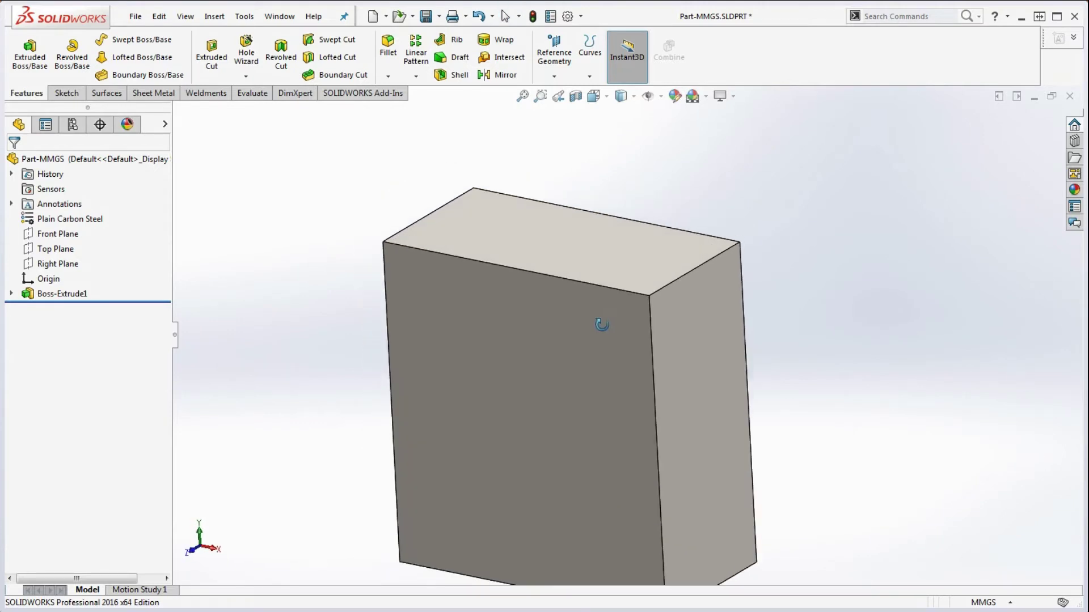
pyautogui.scroll(5, 616, 314)
pyautogui.scroll(-4, 619, 355)
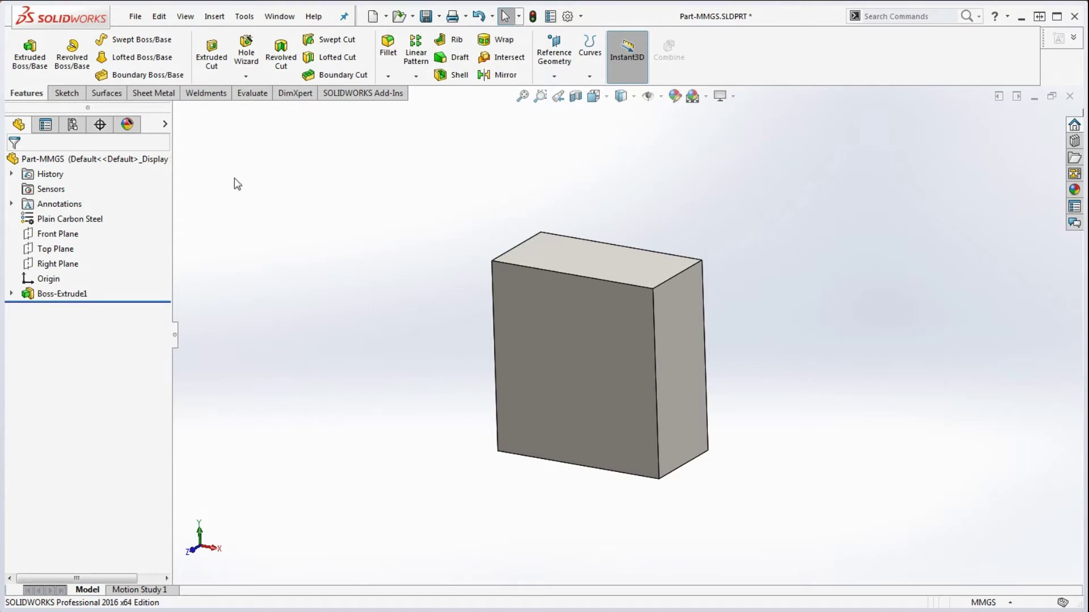
# Evaluate the part's mass properties using custom unit settings with 3 decimal places and the highest accuracy level.
pyautogui.click(255, 93)
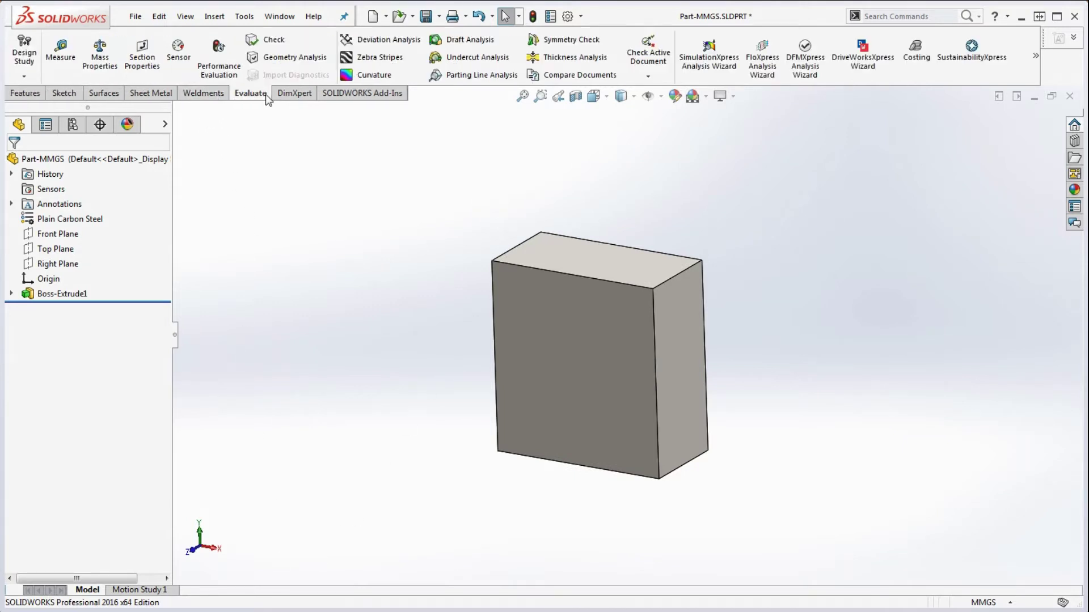
pyautogui.click(99, 53)
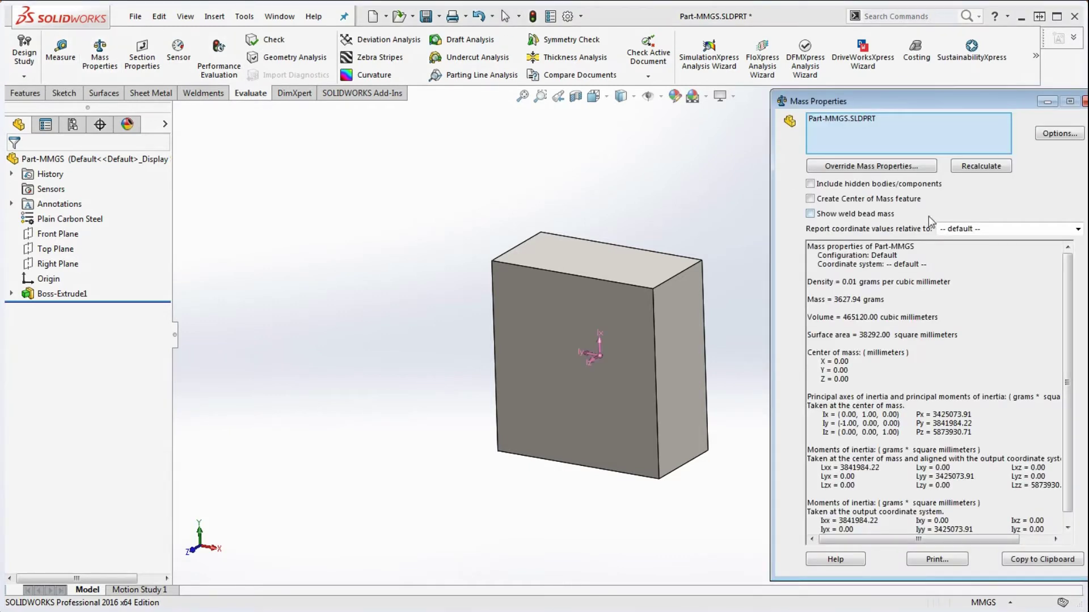
pyautogui.moveTo(1007, 97); pyautogui.dragTo(774, 109)
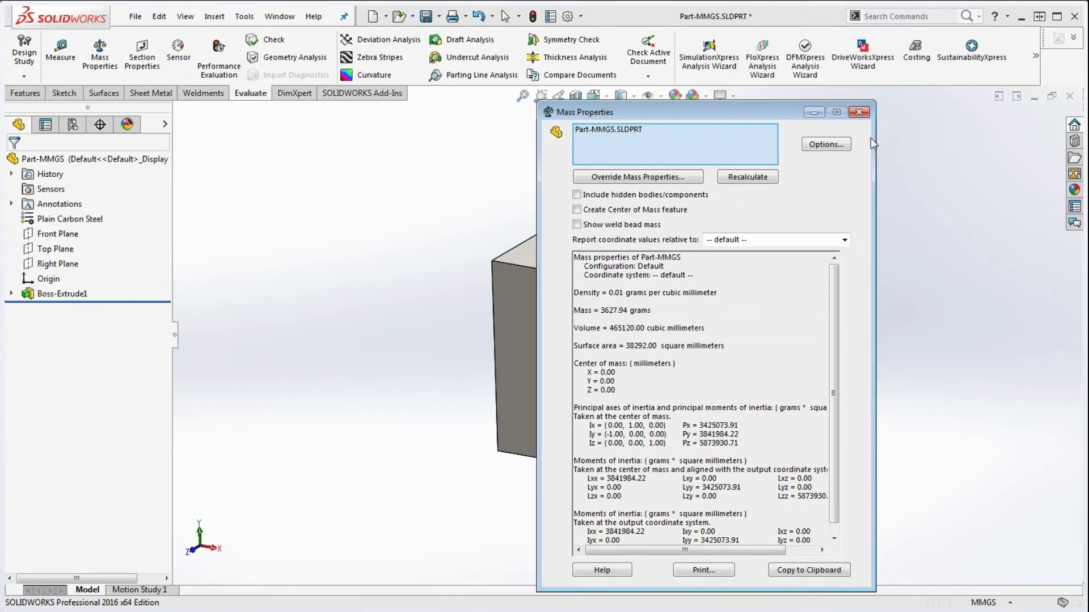
pyautogui.click(826, 144)
pyautogui.click(596, 177)
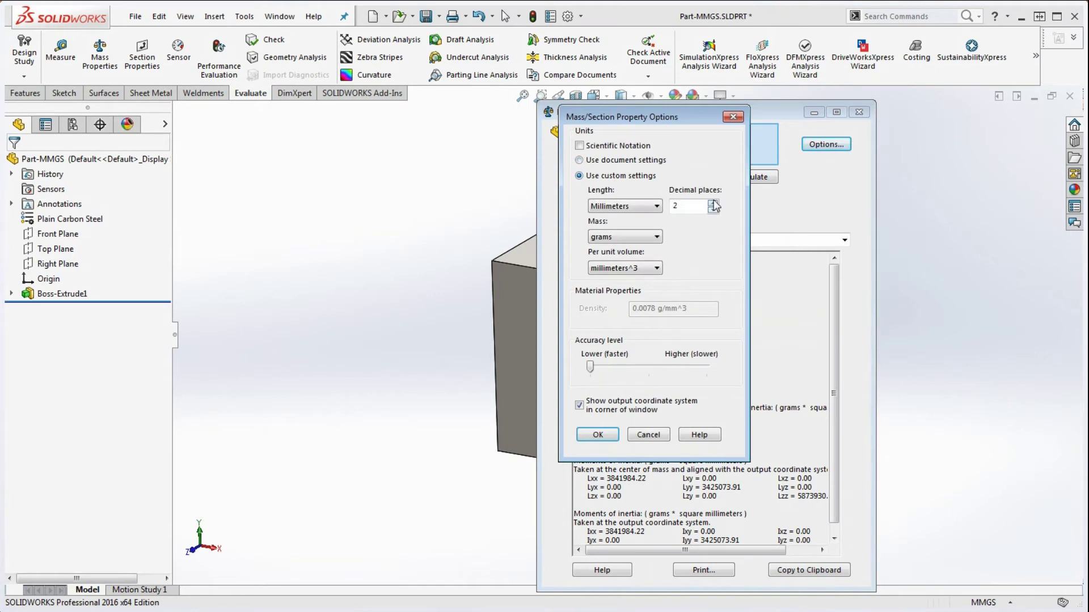
pyautogui.click(713, 203)
pyautogui.moveTo(591, 367); pyautogui.dragTo(724, 377)
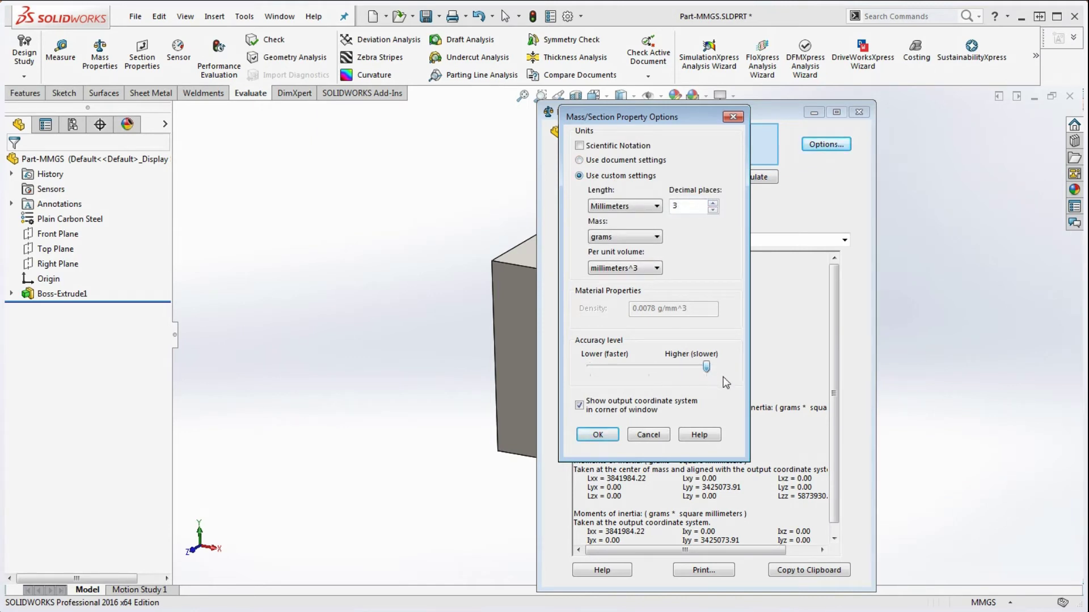
pyautogui.click(599, 438)
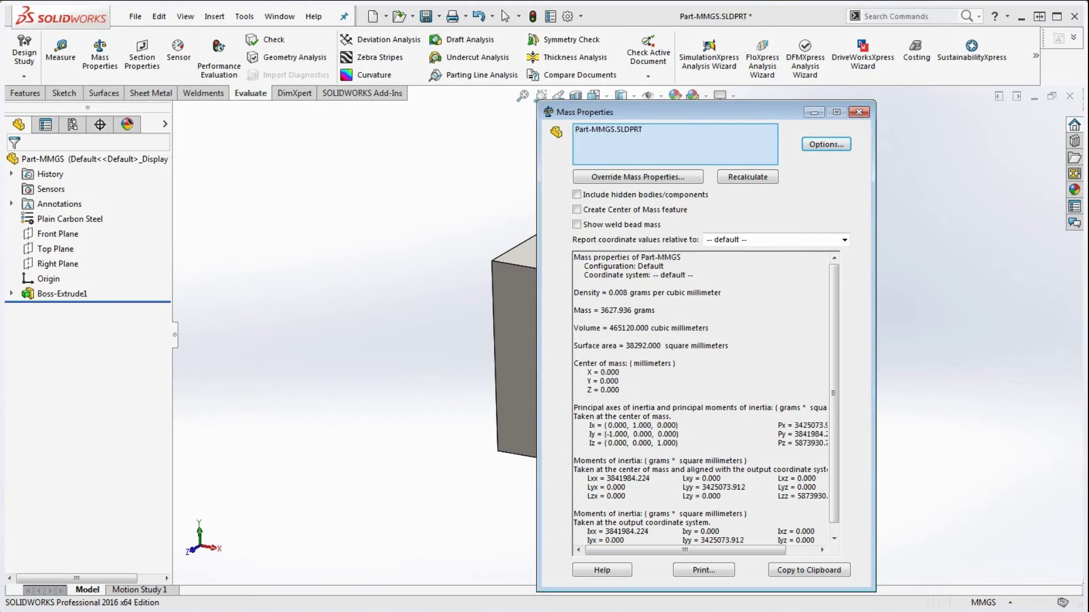
# Compare the base extrusion's mass and center of mass with the sheet notes on the junction box drawing, and close the results.
pyautogui.hotkey('alt', 'Tab')
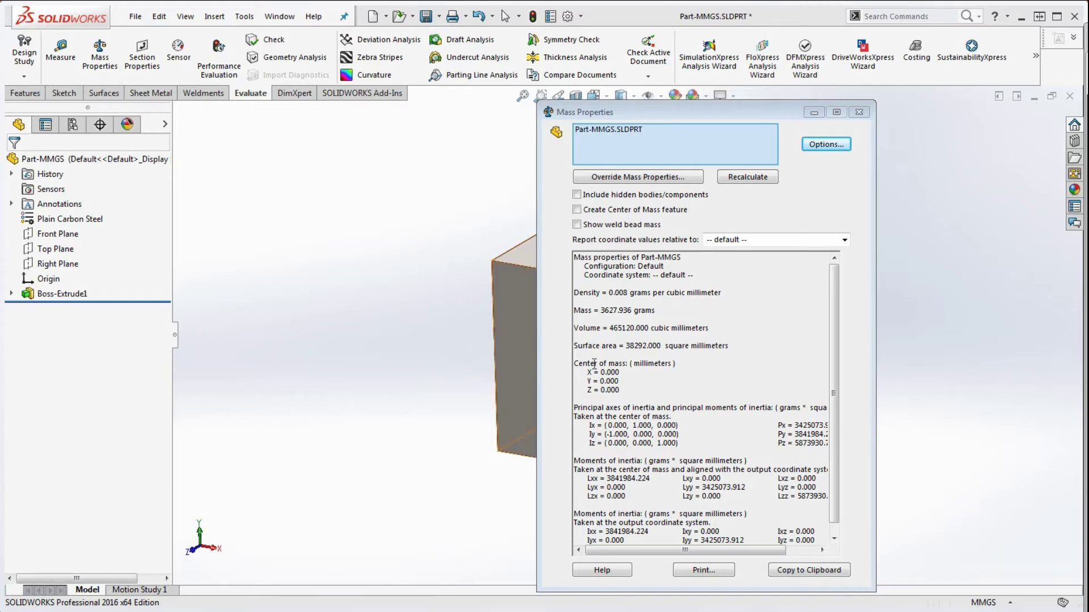
pyautogui.moveTo(801, 117); pyautogui.dragTo(1020, 101)
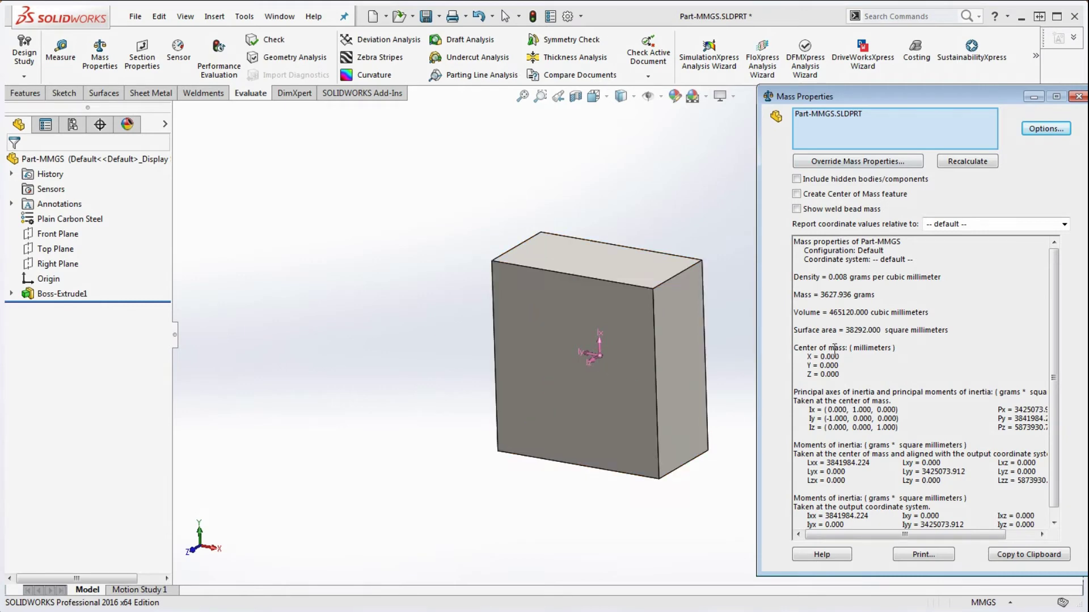
pyautogui.moveTo(963, 97); pyautogui.dragTo(903, 118)
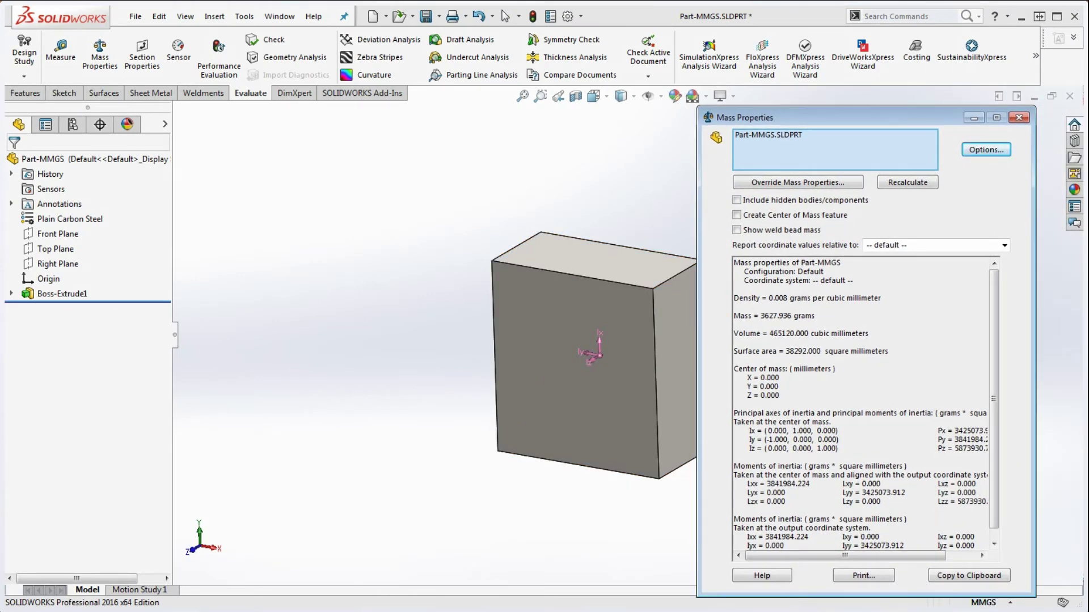
pyautogui.hotkey('alt', 'Tab')
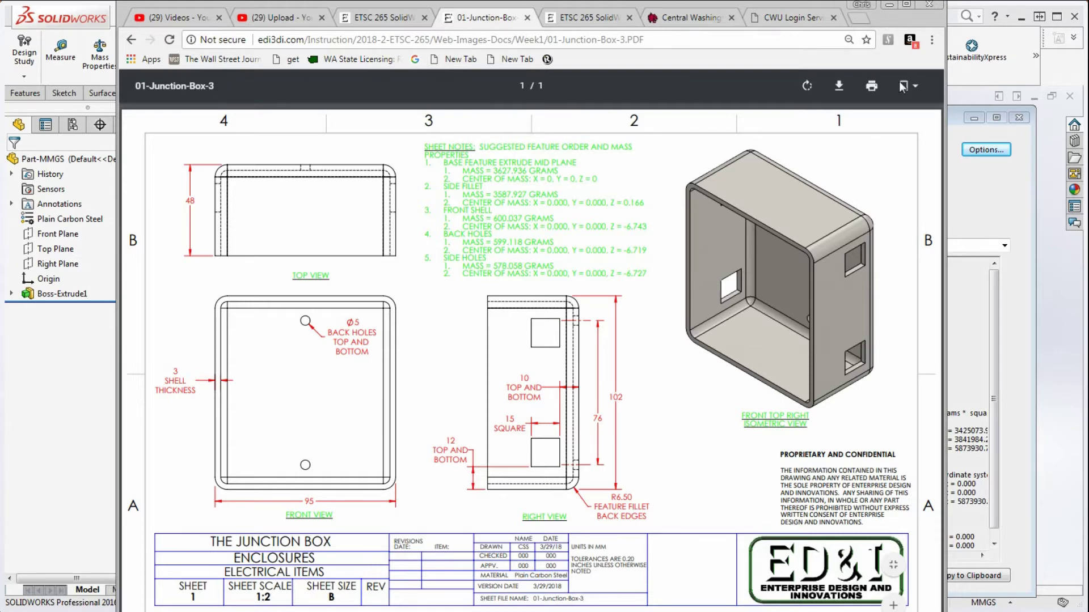
pyautogui.click(993, 135)
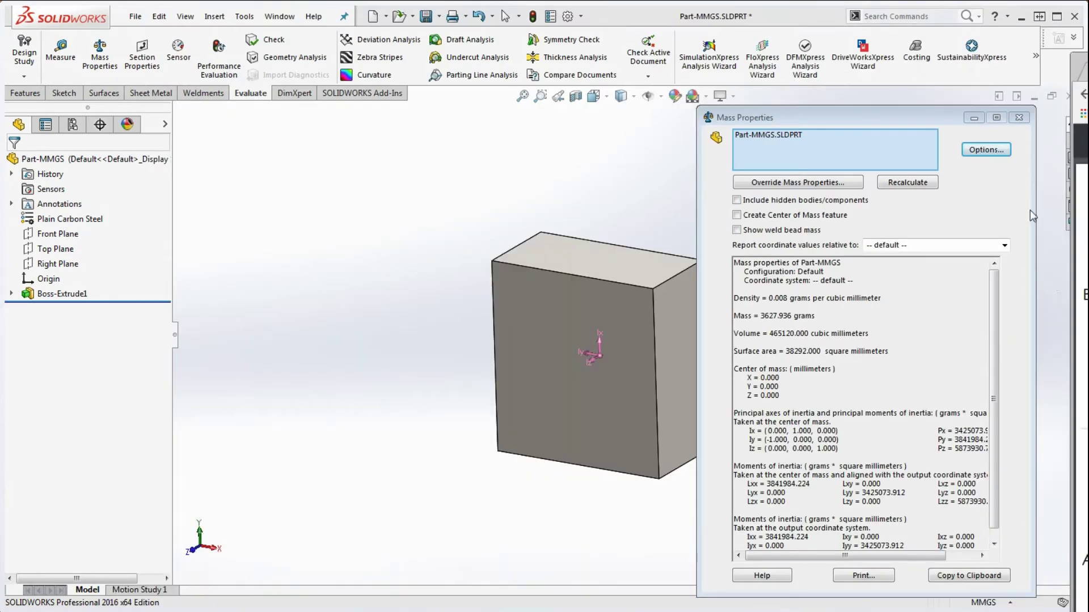
pyautogui.click(1019, 118)
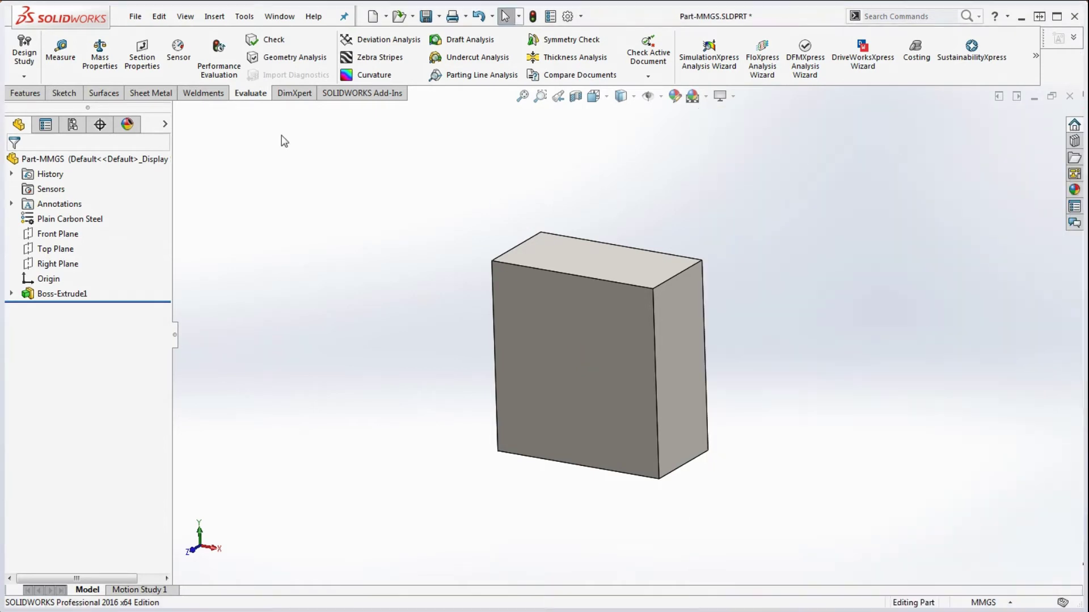
# Fillet the back face and the four front-to-back corner edges of the block with a 6.5 mm radius.
pyautogui.click(27, 94)
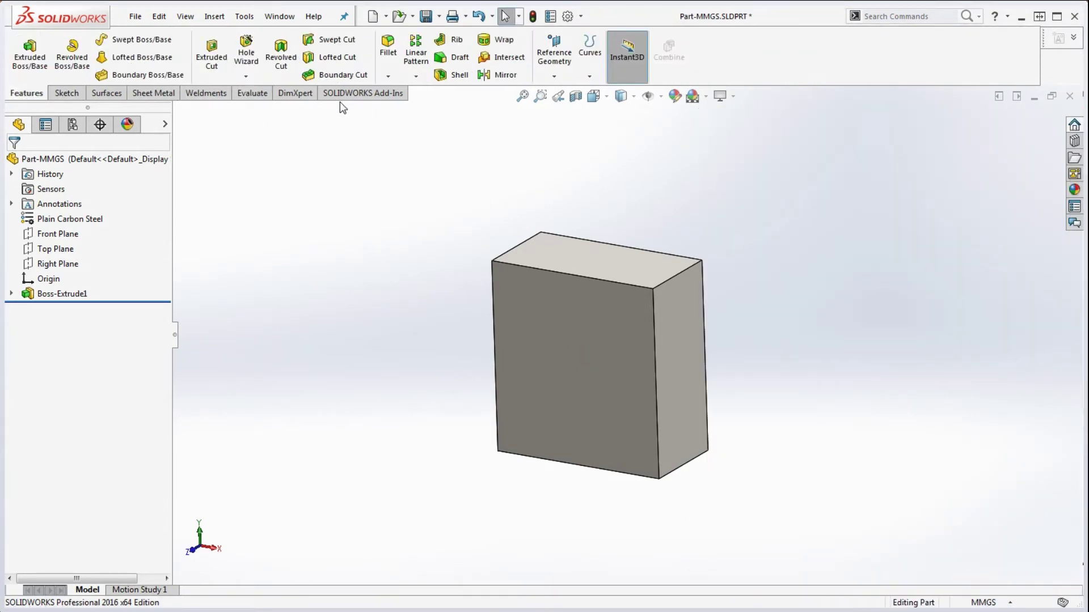
pyautogui.click(389, 49)
pyautogui.click(91, 411)
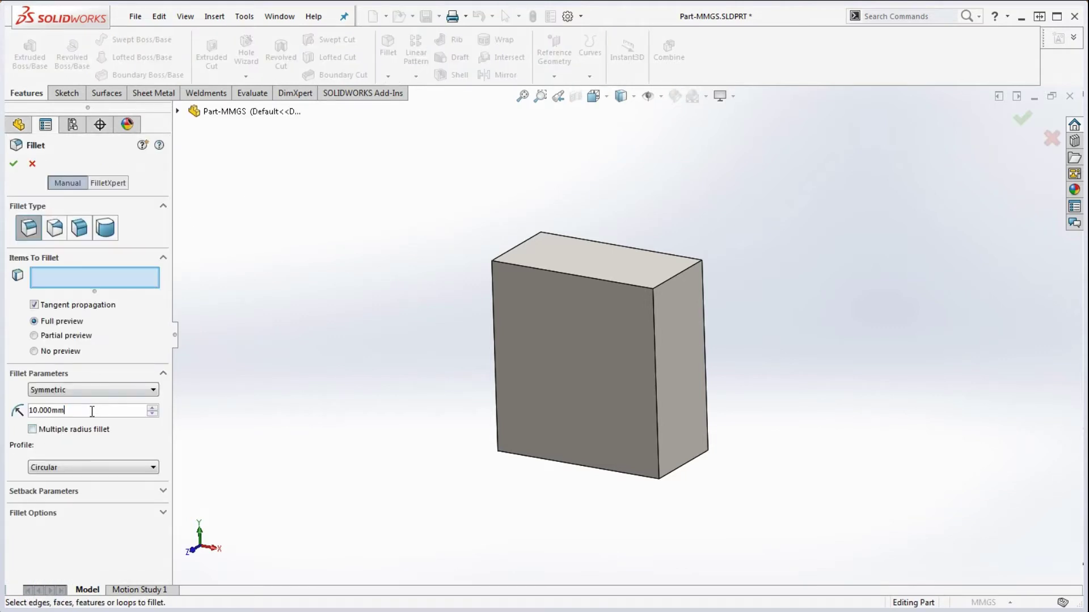
pyautogui.moveTo(79, 410); pyautogui.dragTo(13, 412)
pyautogui.write('6.5')
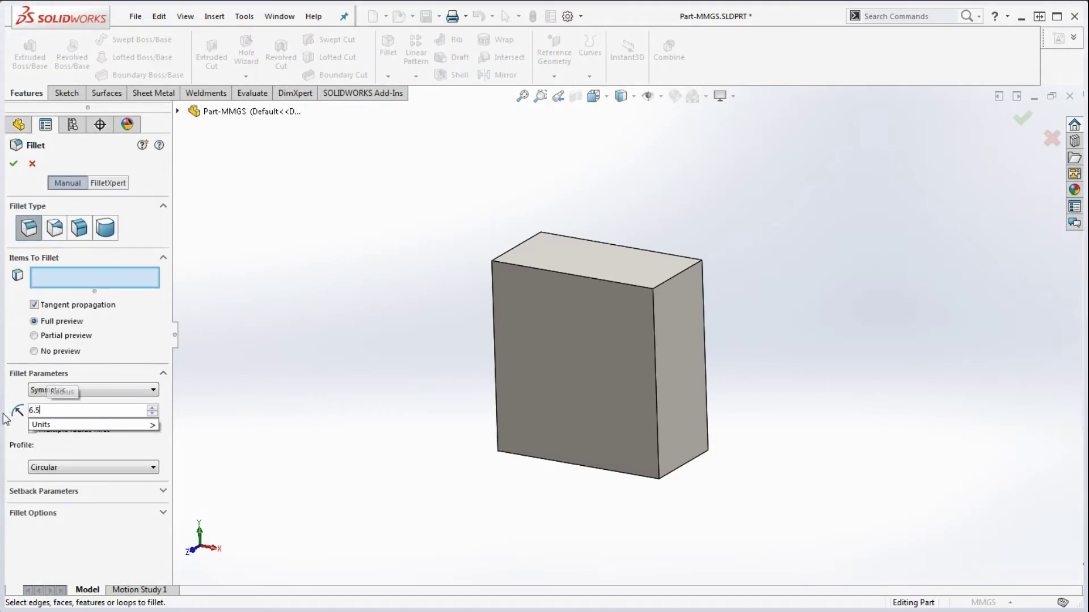
pyautogui.press('Return')
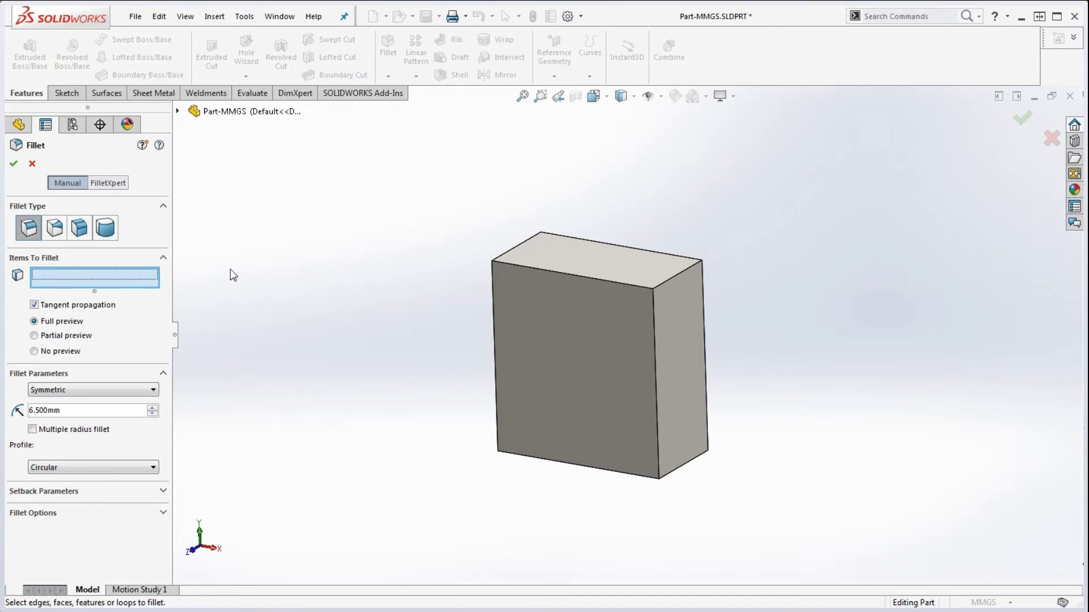
pyautogui.moveTo(777, 297); pyautogui.dragTo(635, 376, button='middle')
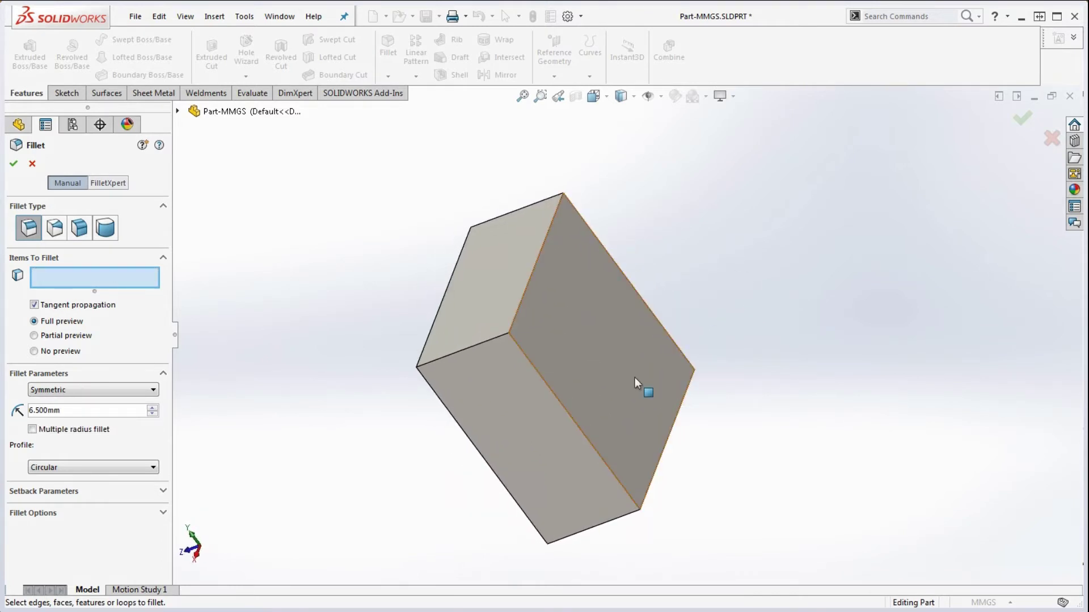
pyautogui.click(598, 342)
pyautogui.click(475, 345)
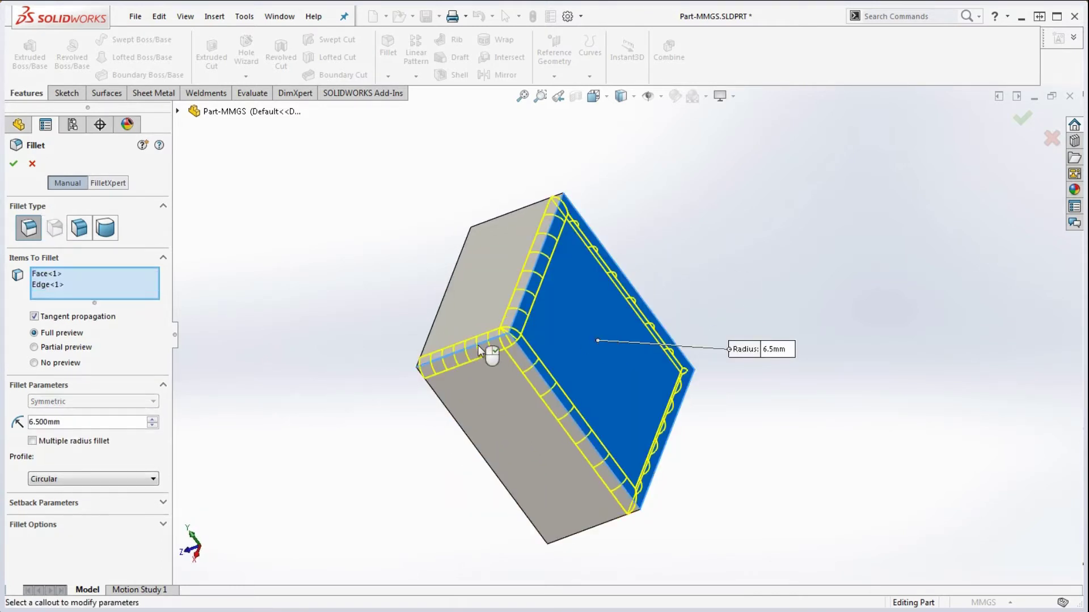
pyautogui.click(516, 211)
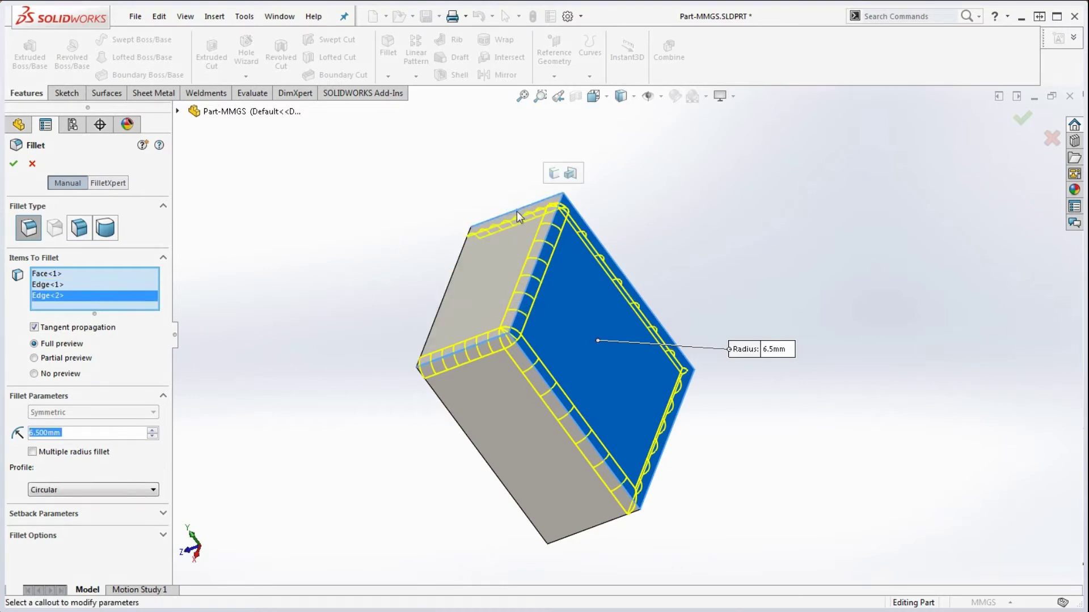
pyautogui.click(638, 390)
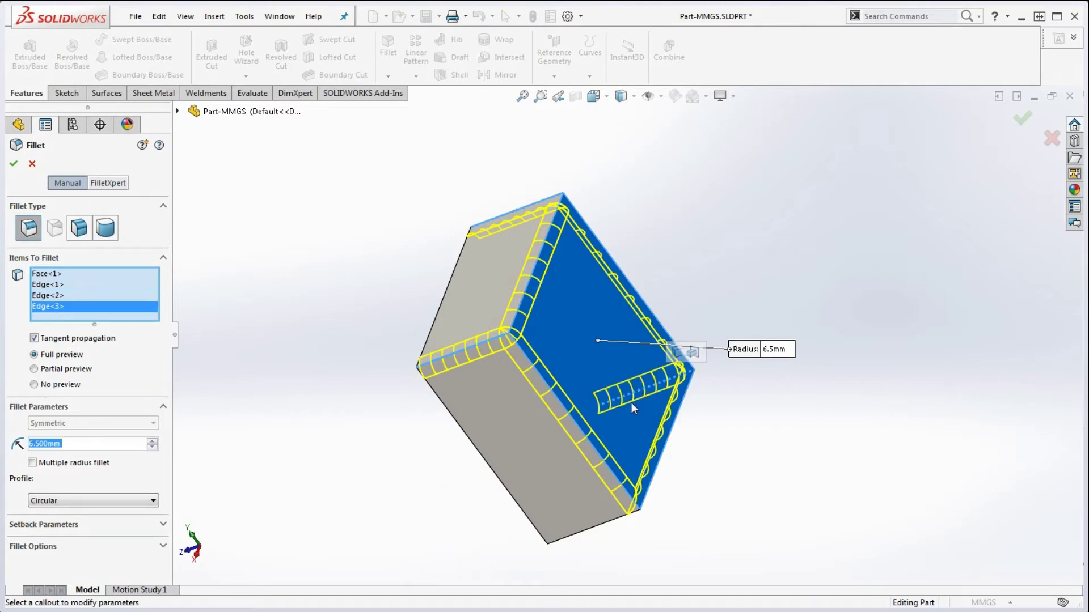
pyautogui.click(596, 533)
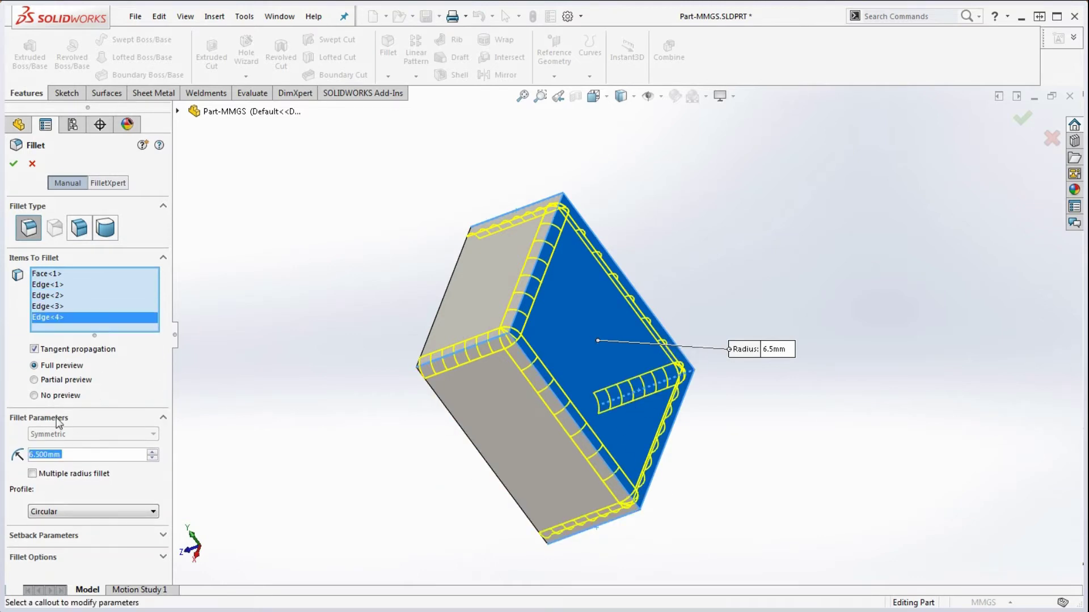
pyautogui.moveTo(437, 429); pyautogui.dragTo(440, 309, button='middle')
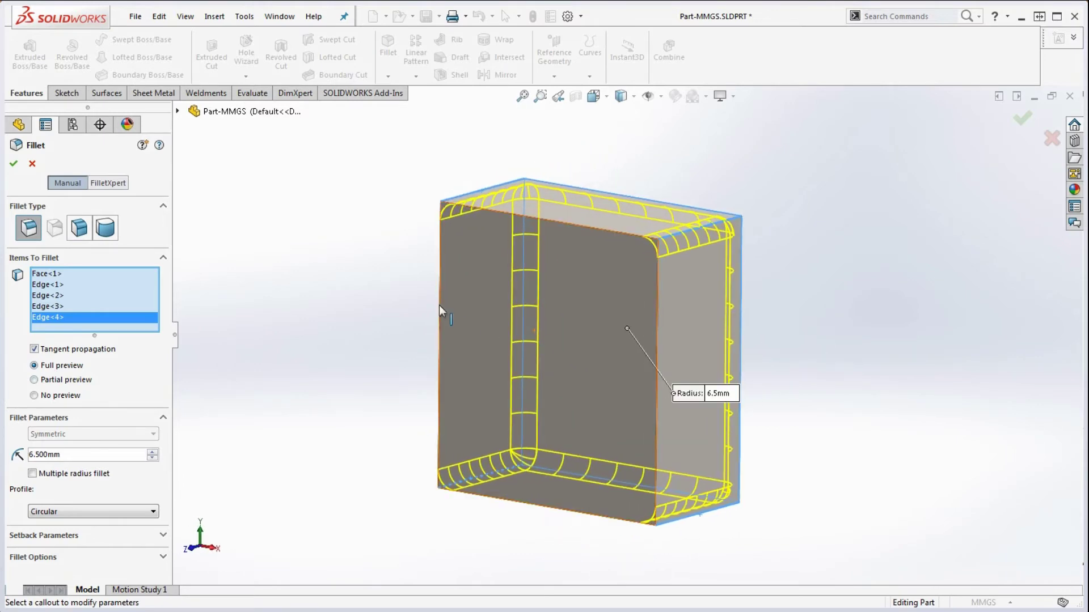
pyautogui.click(14, 165)
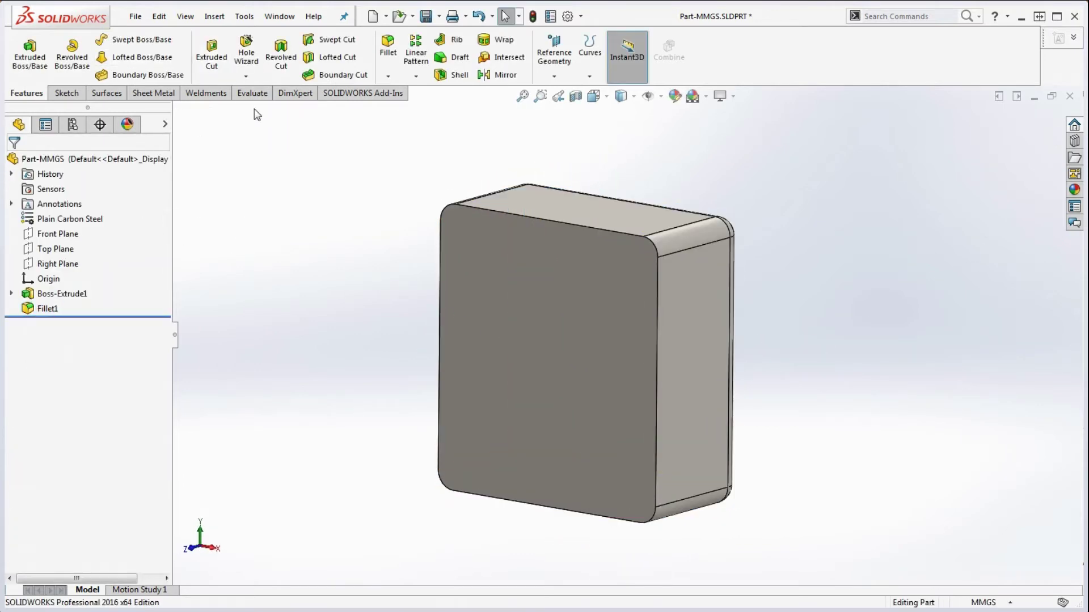
# Evaluate the filleted part's mass properties and compare the mass and center of mass with the side fillet entry in the sheet notes.
pyautogui.click(258, 93)
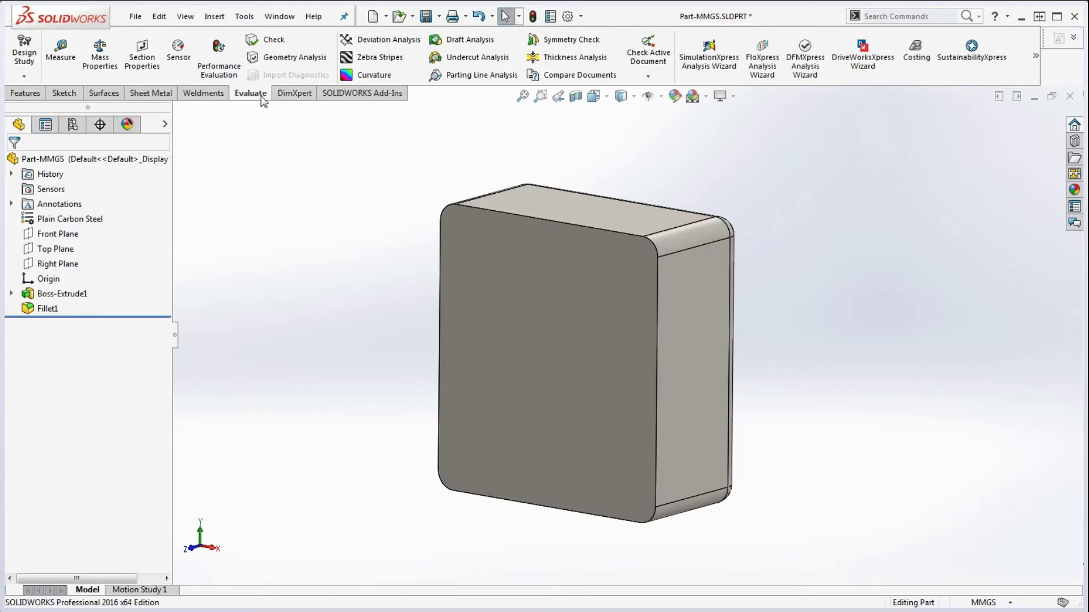
pyautogui.click(100, 56)
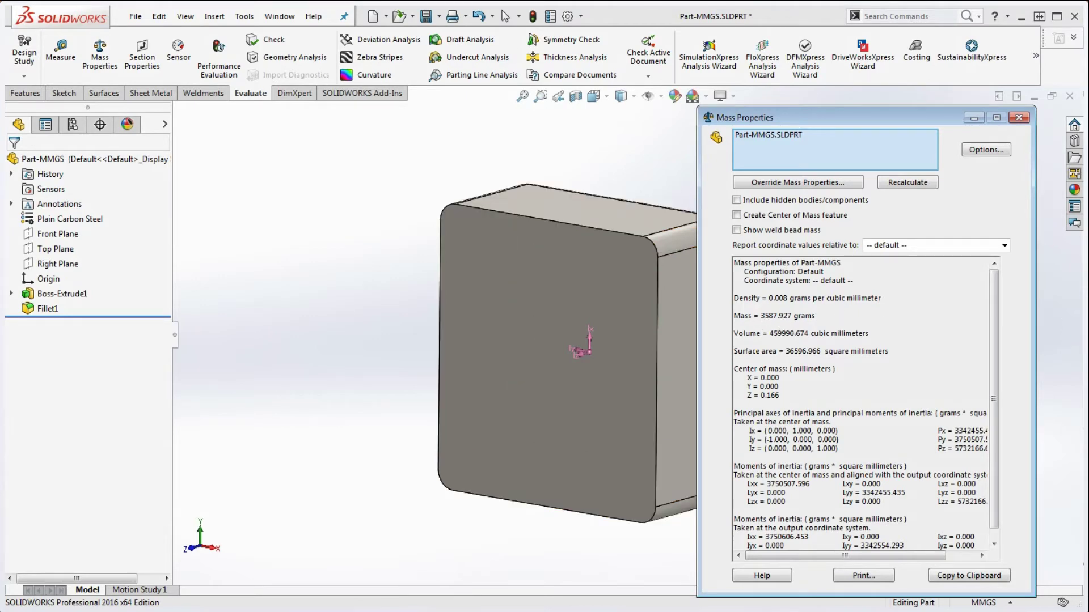
pyautogui.moveTo(1088, 21); pyautogui.dragTo(628, 29)
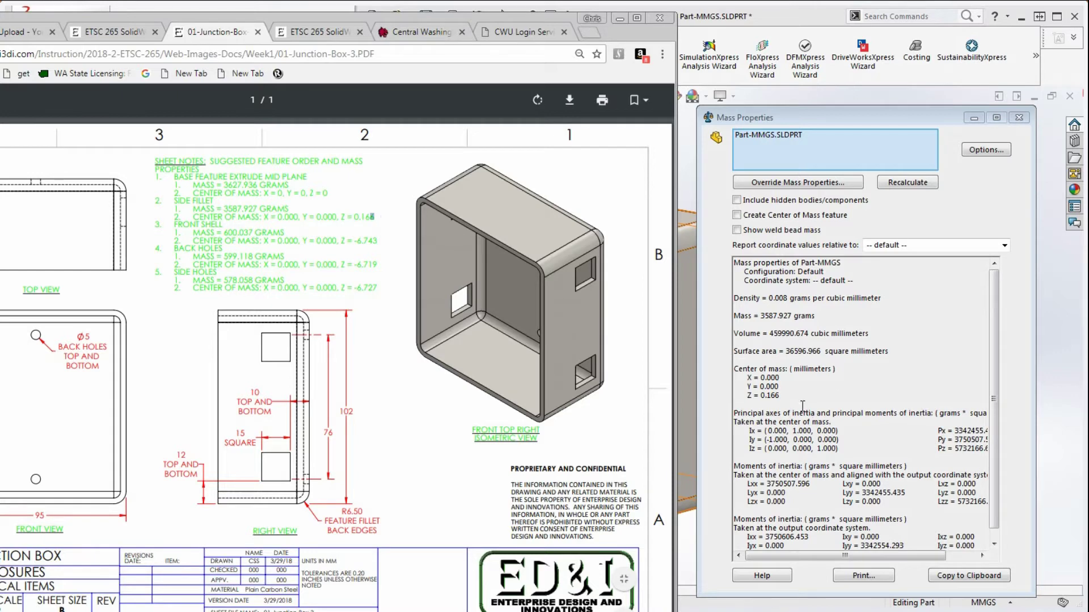
pyautogui.click(728, 398)
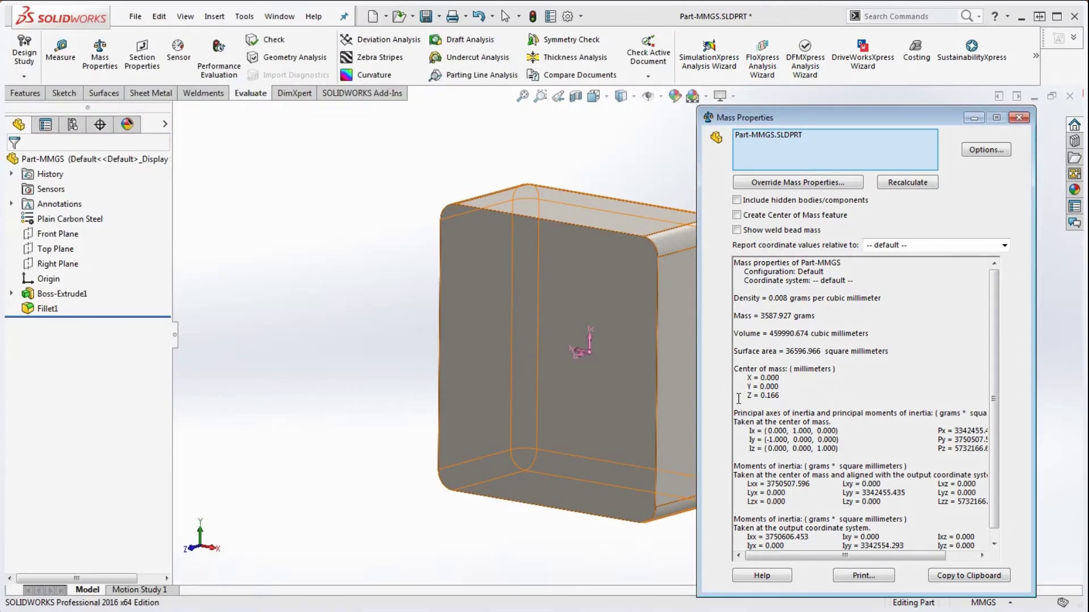
pyautogui.tripleClick(739, 400)
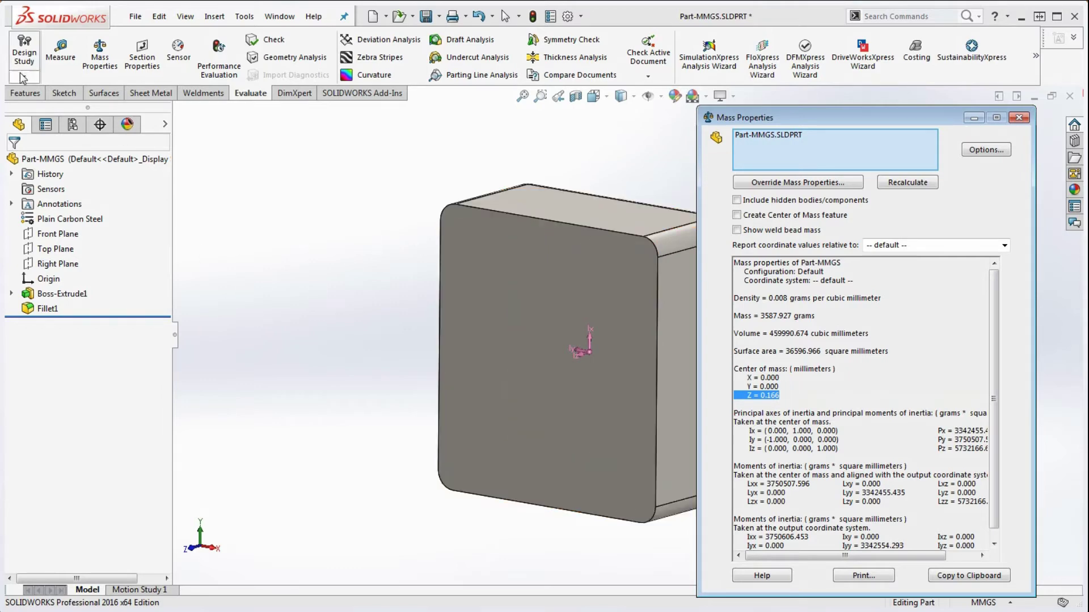
pyautogui.hotkey('alt', 'Tab')
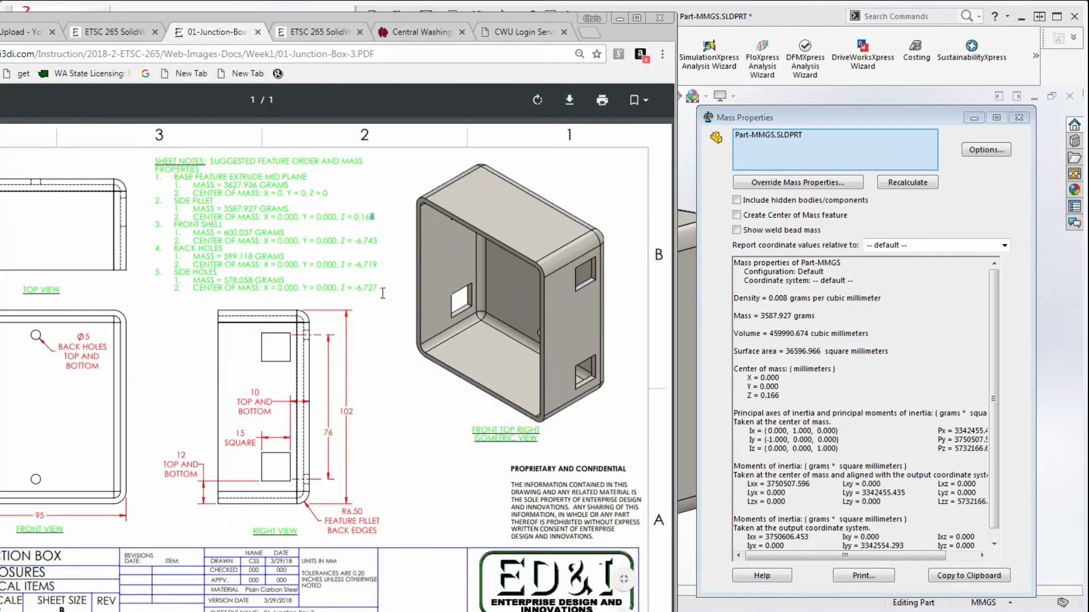
pyautogui.click(385, 219)
pyautogui.moveTo(383, 219); pyautogui.dragTo(343, 218)
pyautogui.click(619, 19)
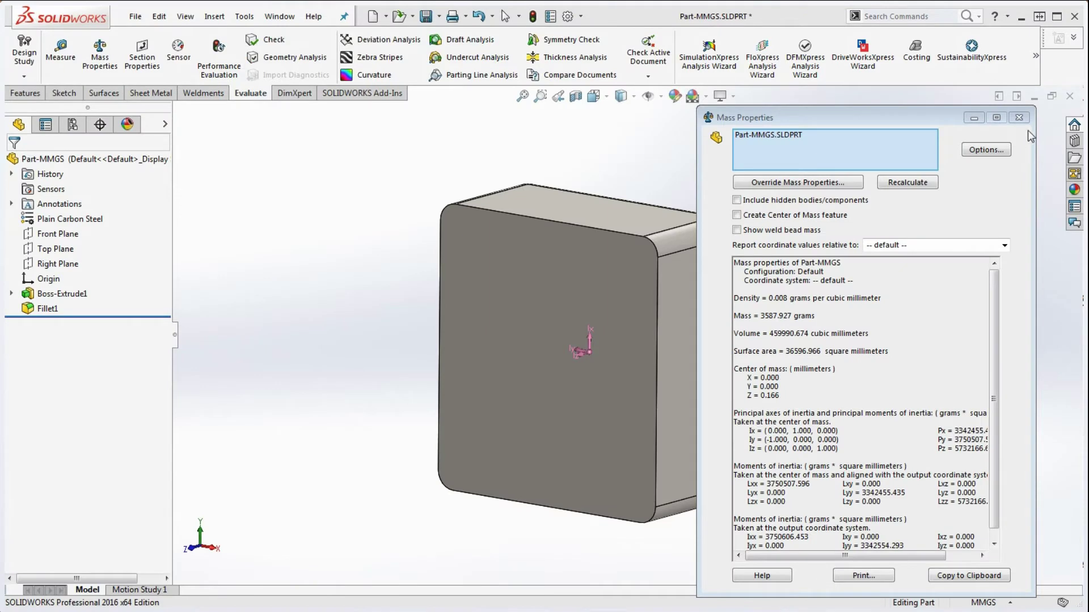
pyautogui.click(1019, 117)
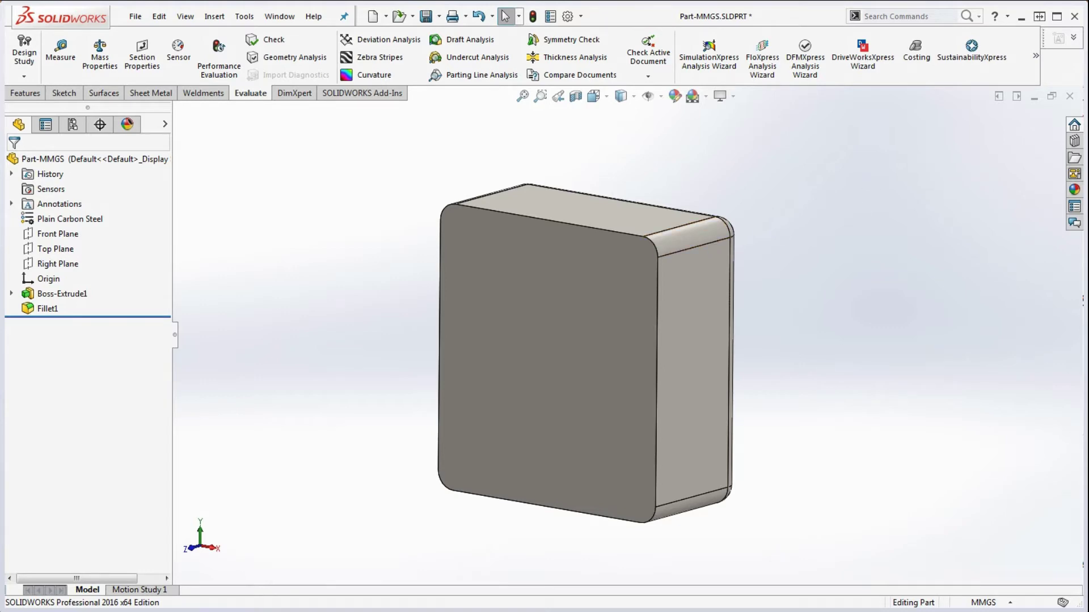
# Check the shell thickness on the drawing and shell the part to 3 mm, removing the front face.
pyautogui.hotkey('alt', 'Tab')
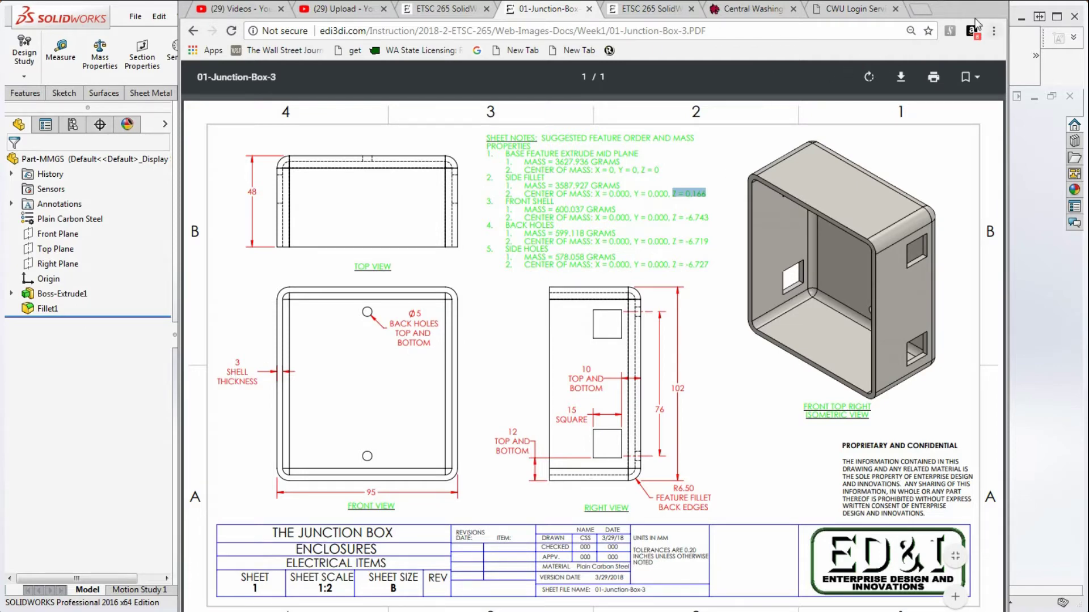
pyautogui.click(1021, 17)
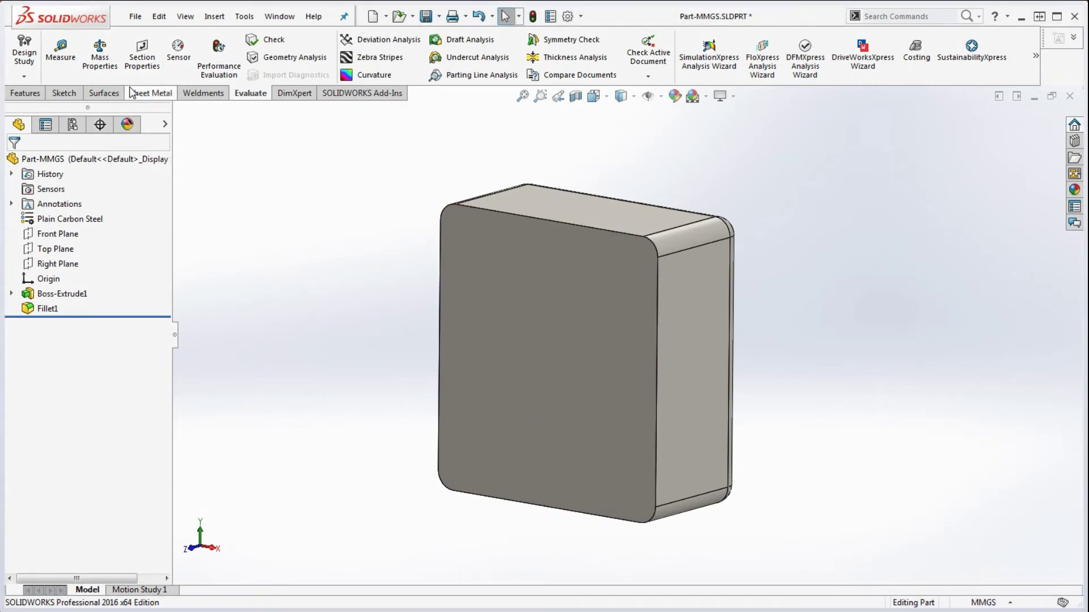
pyautogui.click(25, 93)
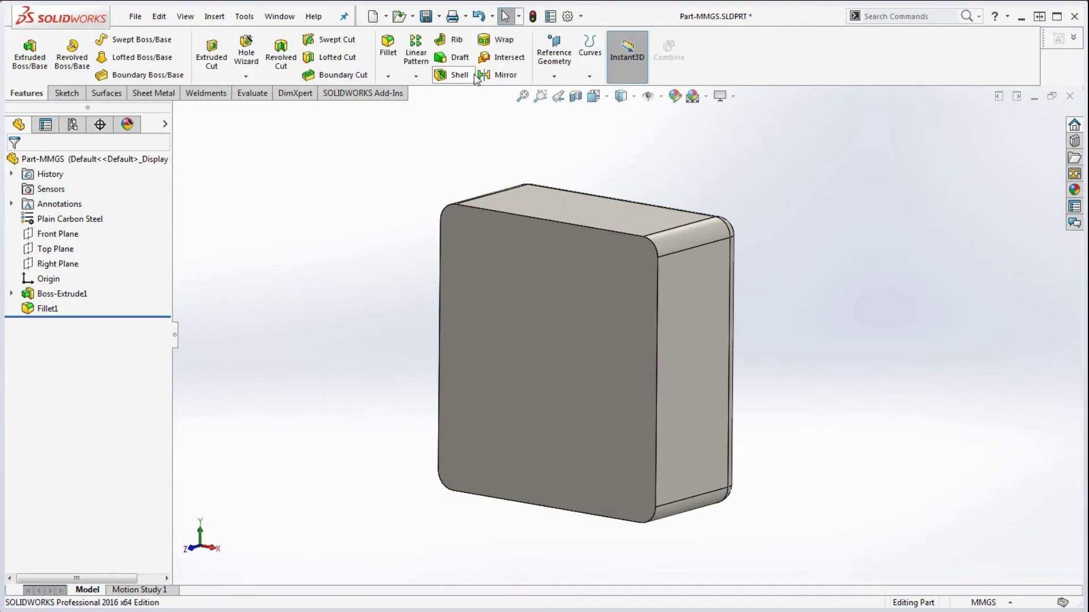
pyautogui.click(452, 74)
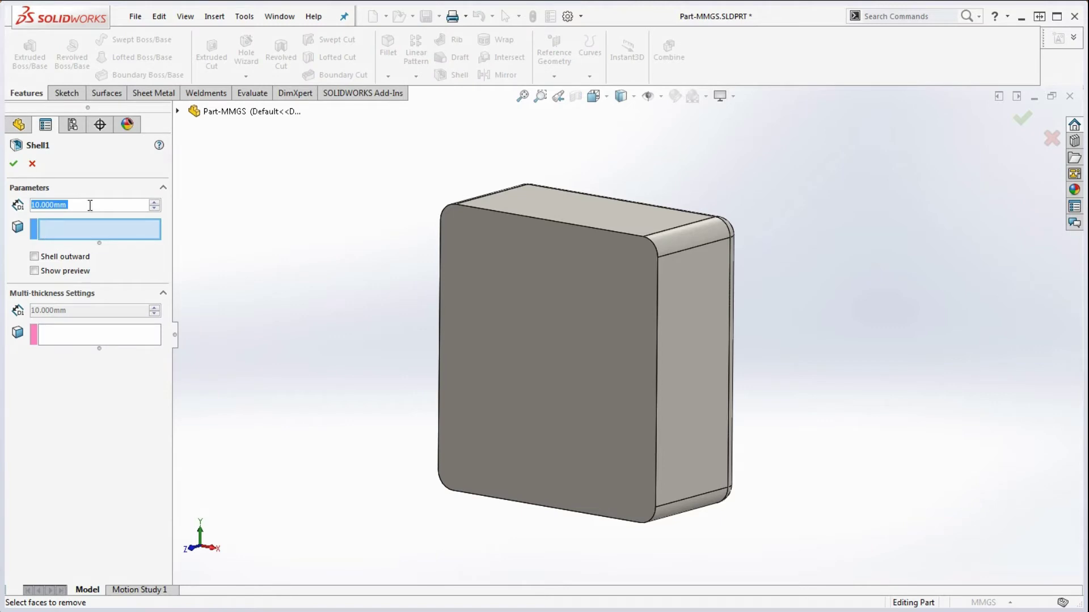
pyautogui.doubleClick(71, 205)
pyautogui.write('3')
pyautogui.press('Tab')
pyautogui.click(536, 339)
pyautogui.press('Return')
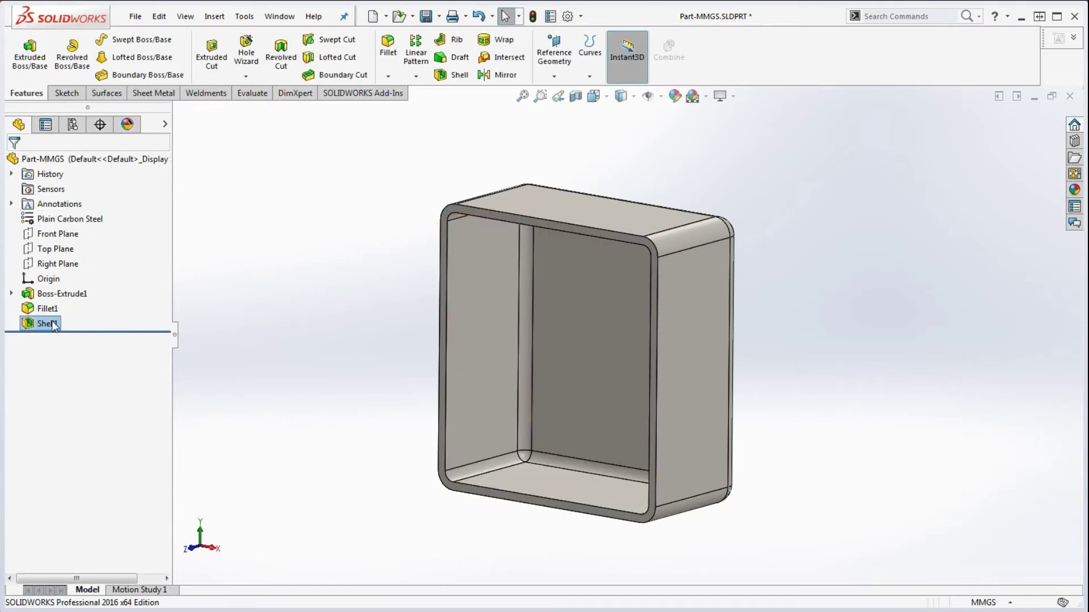
pyautogui.click(287, 278)
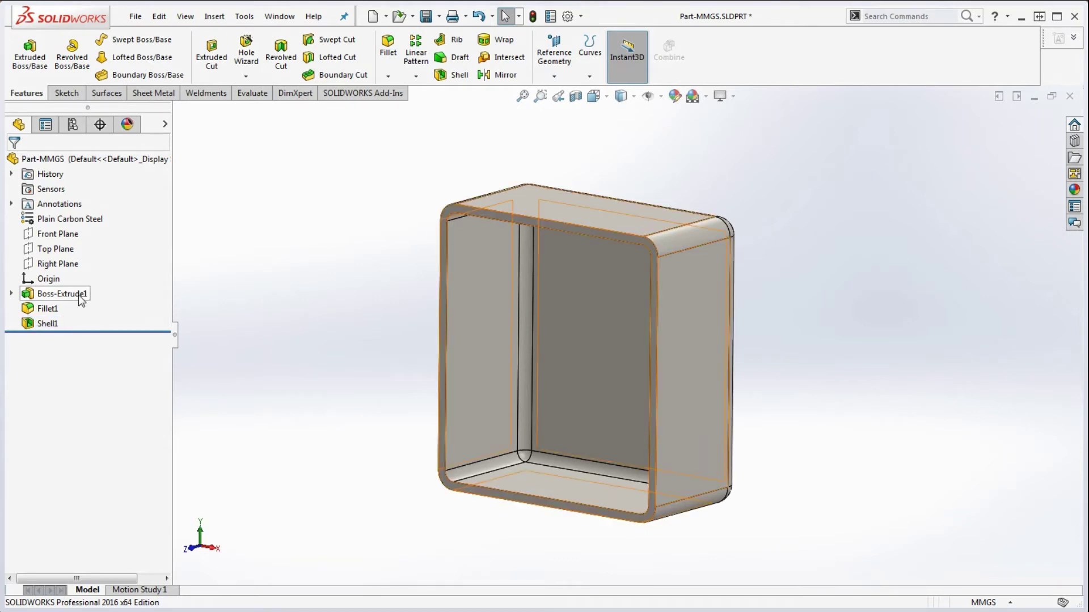
# Rename the Boss-Extrude1 feature to Base.
pyautogui.click(54, 296)
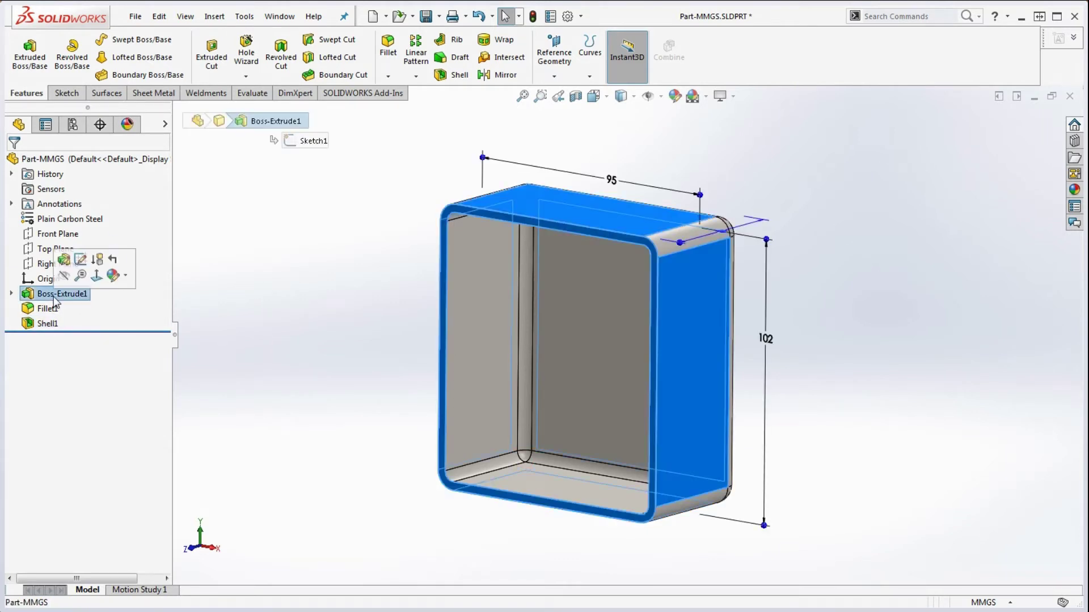
pyautogui.click(54, 296)
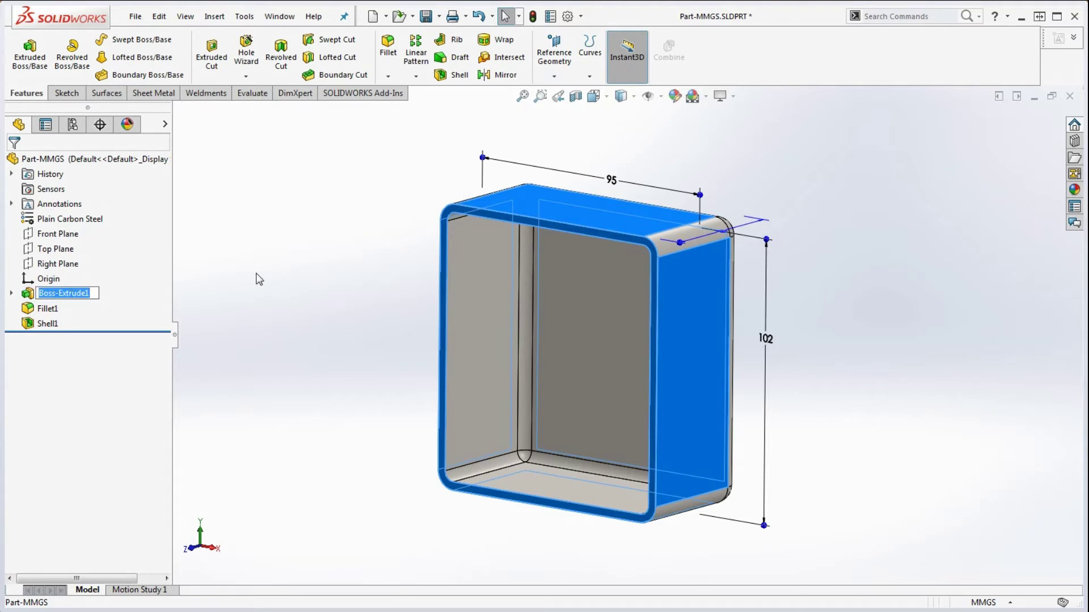
pyautogui.write('Bqswe')
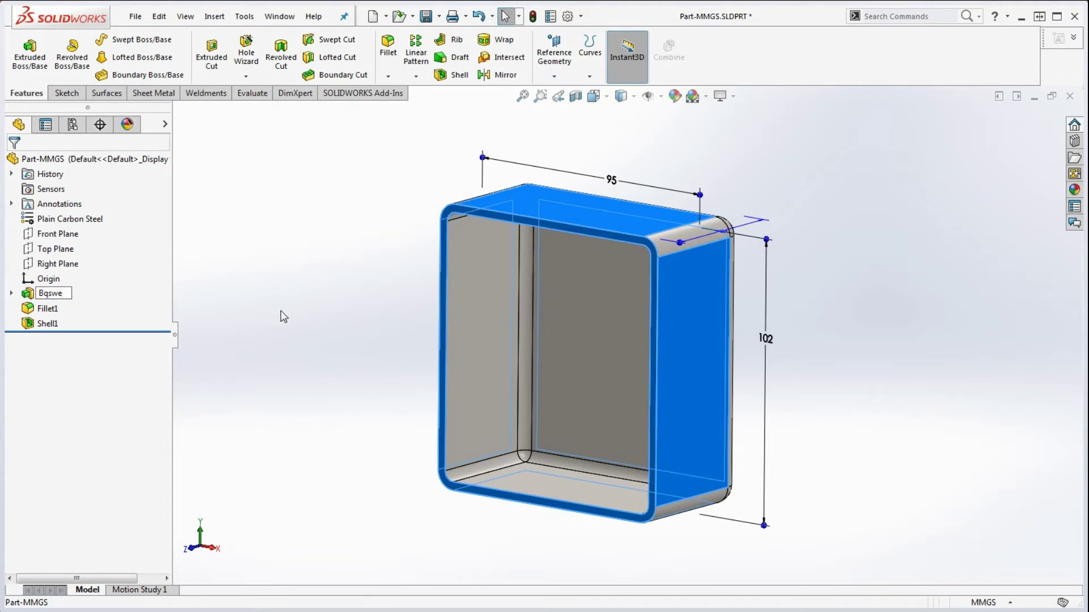
pyautogui.press('BackSpace')
pyautogui.press('BackSpace')
pyautogui.press('BackSpace')
pyautogui.press('BackSpace')
pyautogui.write('Base')
pyautogui.press('Return')
# Rename the Fillet1 feature to Side Fillet.
pyautogui.click(48, 308)
pyautogui.click(51, 309)
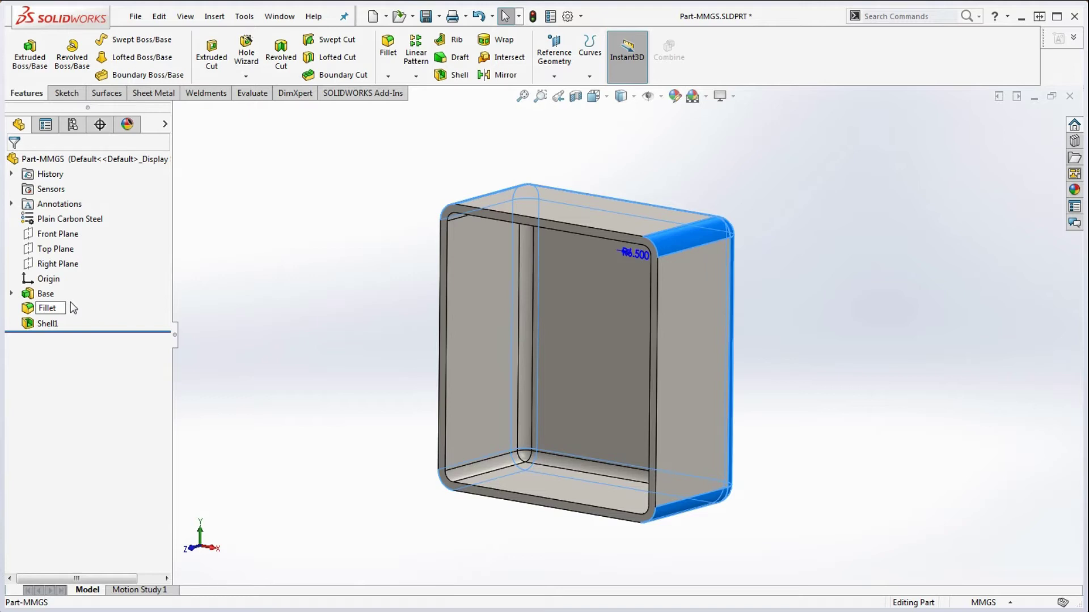
pyautogui.press('Home')
pyautogui.write('Side')
pyautogui.click(242, 366)
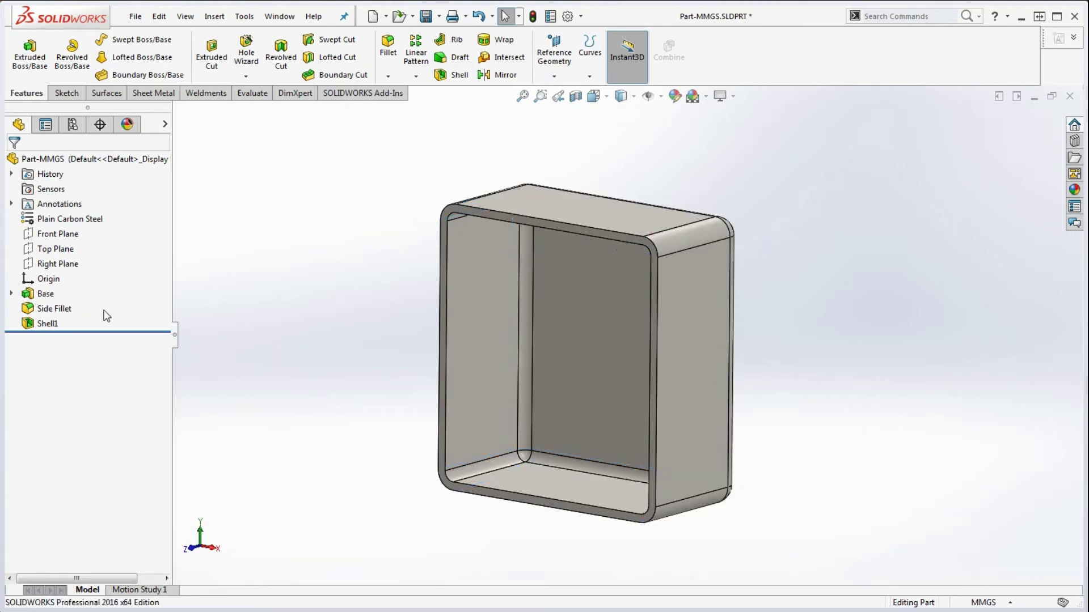
# Rename the Shell1 feature to Front Shell.
pyautogui.click(39, 322)
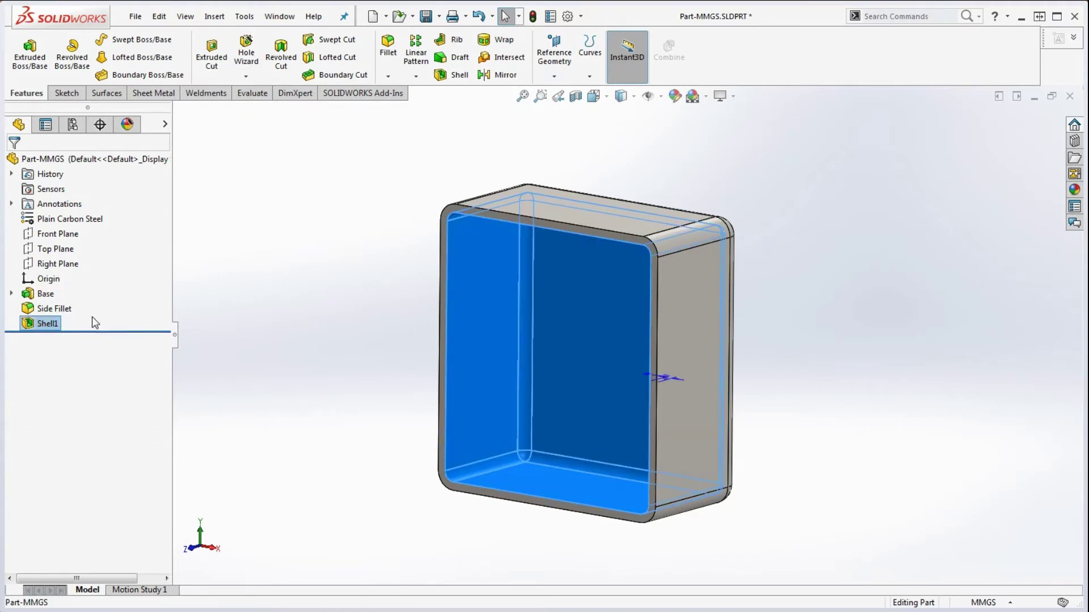
pyautogui.click(62, 324)
pyautogui.click(65, 323)
pyautogui.press('BackSpace')
pyautogui.press('Home')
pyautogui.write('Front')
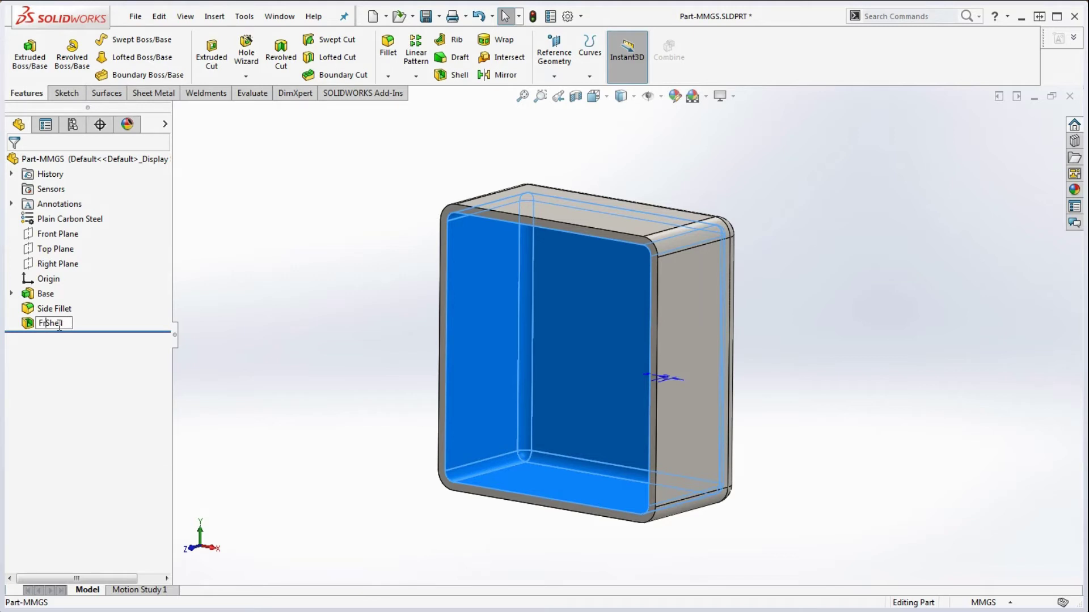
pyautogui.click(309, 292)
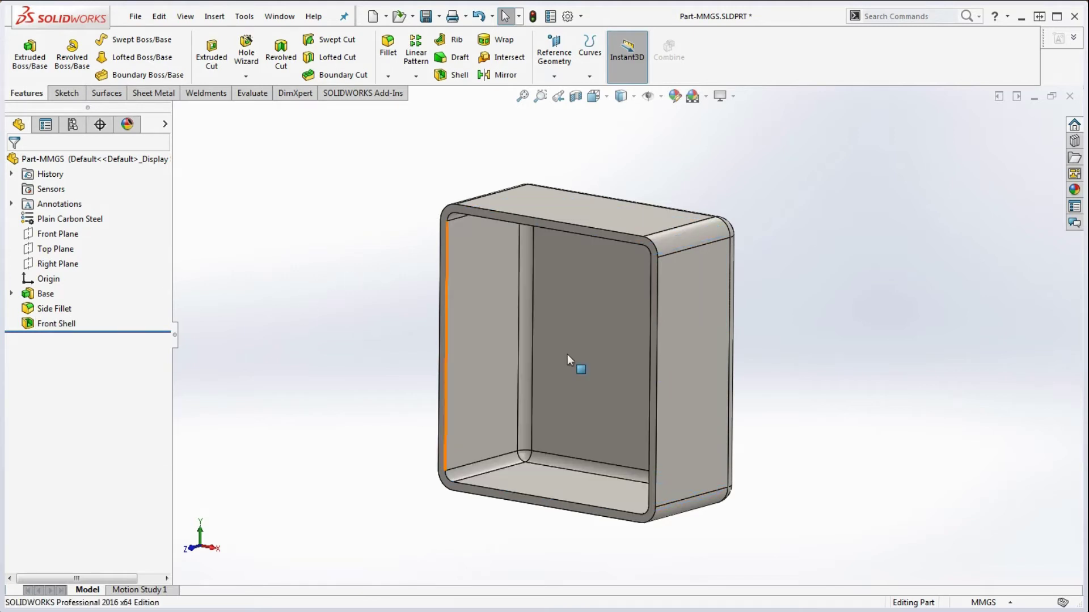
# Evaluate the shelled part's mass properties and compare the mass and center of mass with the front shell entry in the sheet notes.
pyautogui.moveTo(804, 364); pyautogui.dragTo(818, 339, button='middle')
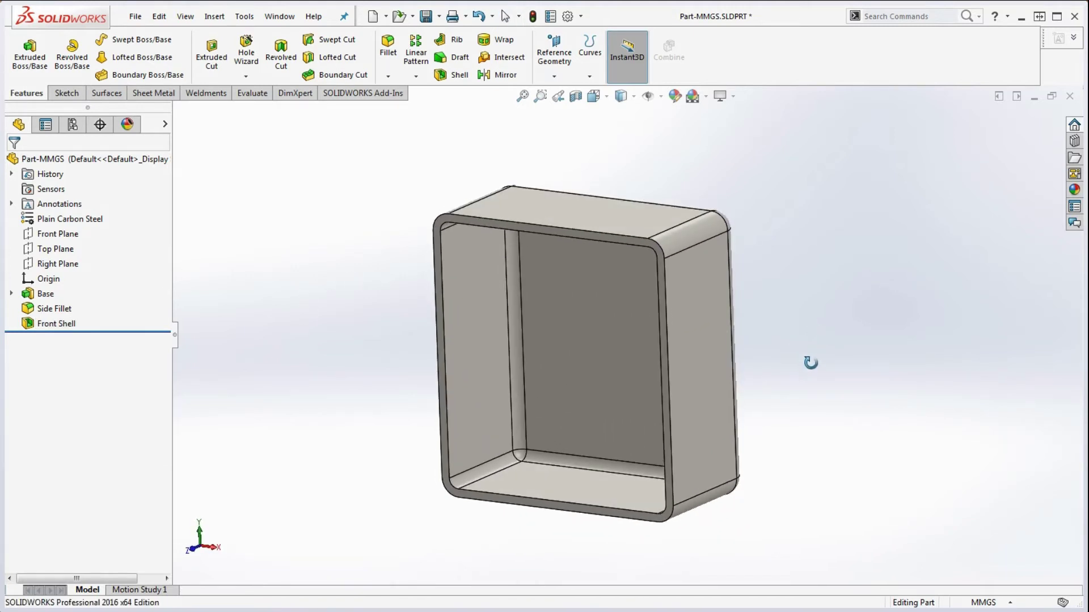
pyautogui.scroll(3, 812, 352)
pyautogui.scroll(-5, 719, 369)
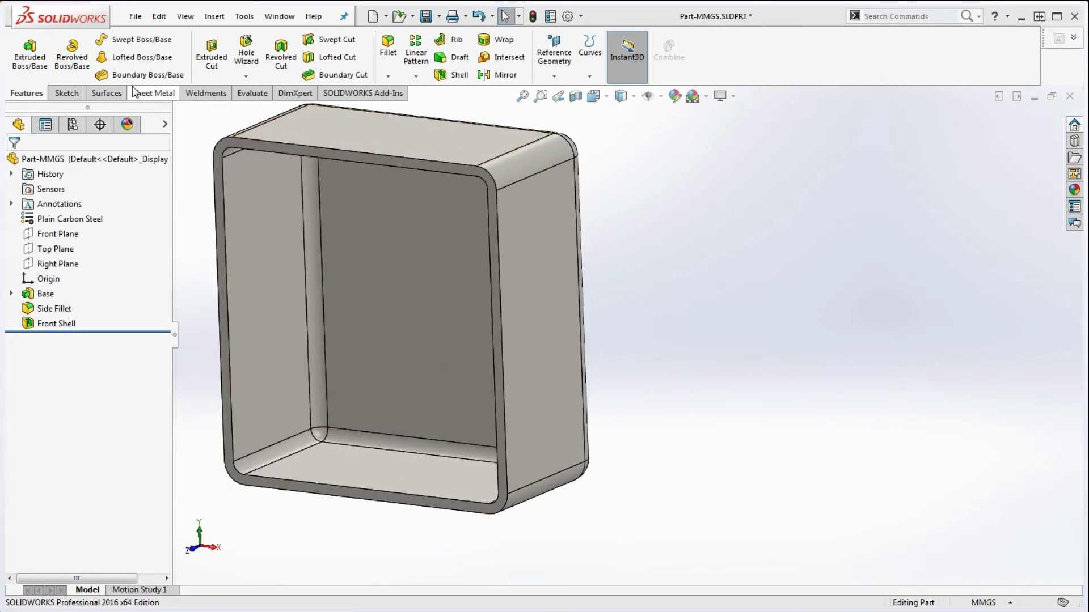
pyautogui.click(264, 93)
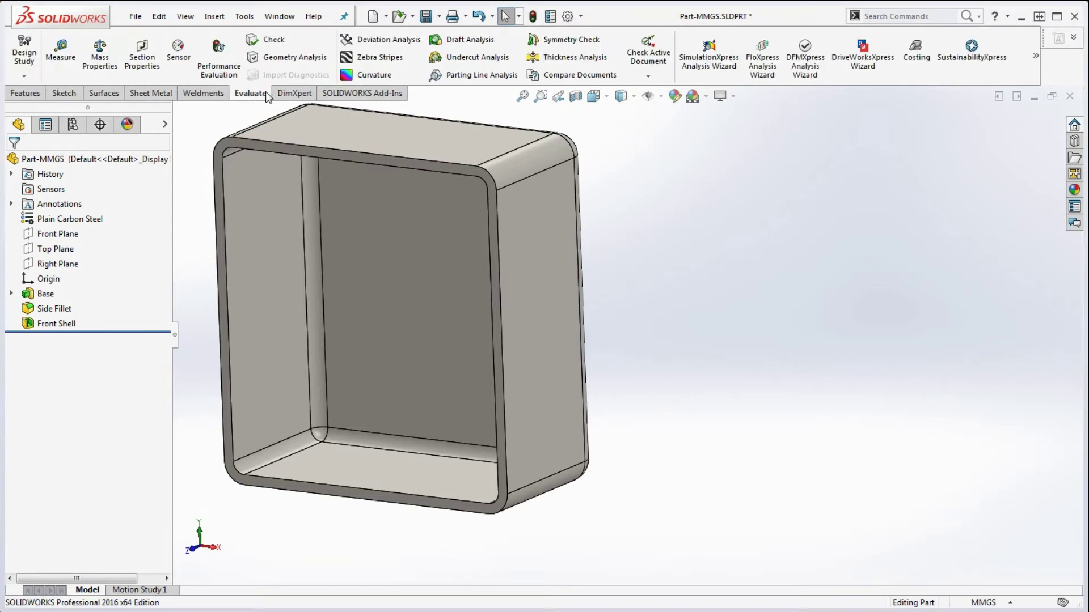
pyautogui.click(100, 57)
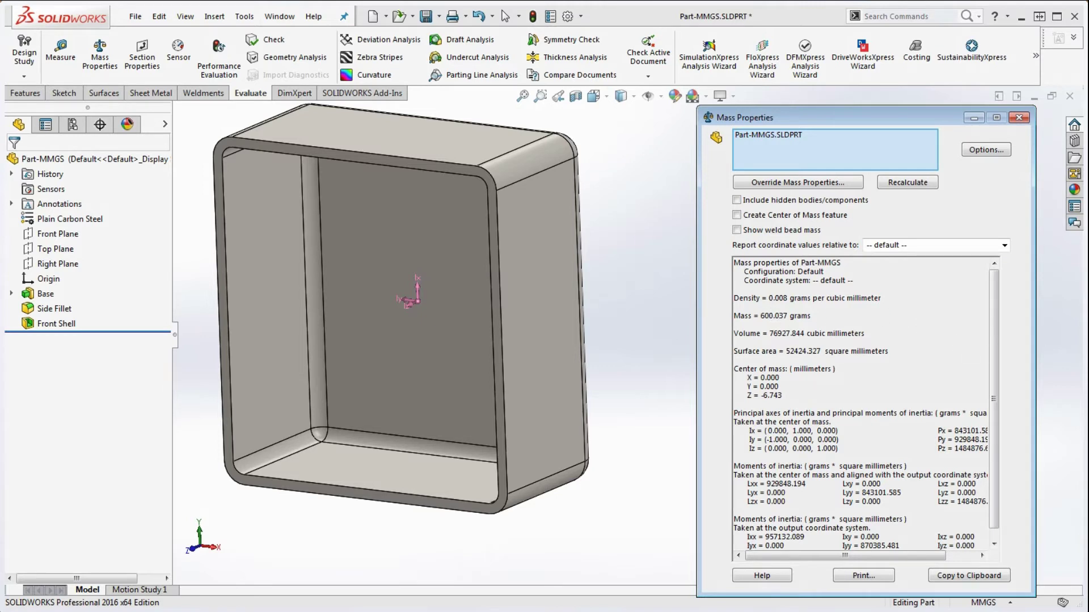
pyautogui.hotkey('alt', 'Tab')
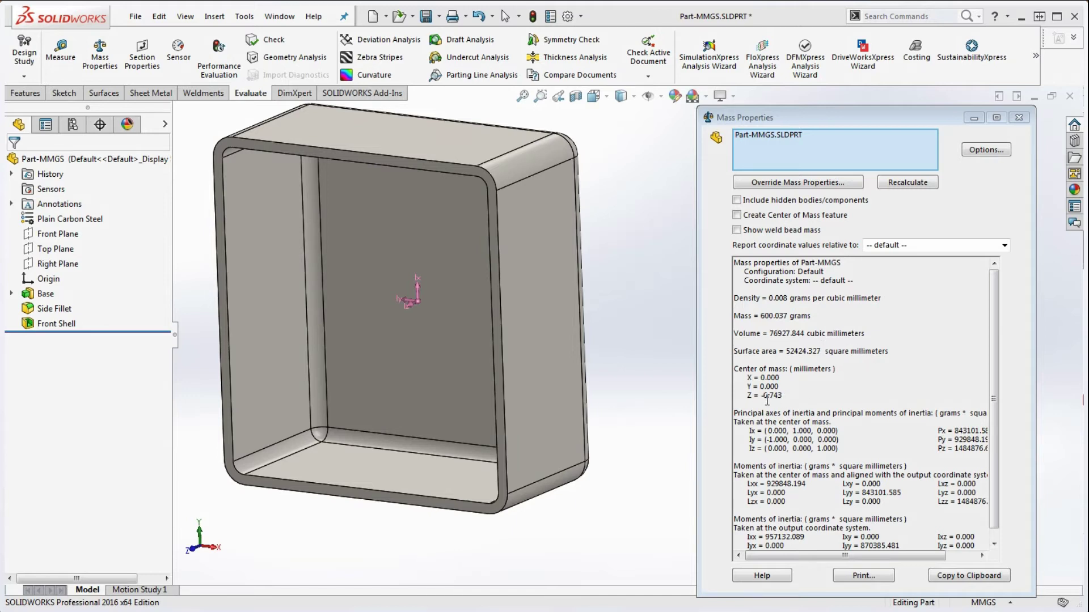
pyautogui.click(1019, 117)
# Check the back hole size and spacing on the drawing and orient the part to the front view for sketching.
pyautogui.moveTo(667, 281); pyautogui.dragTo(693, 266, button='middle')
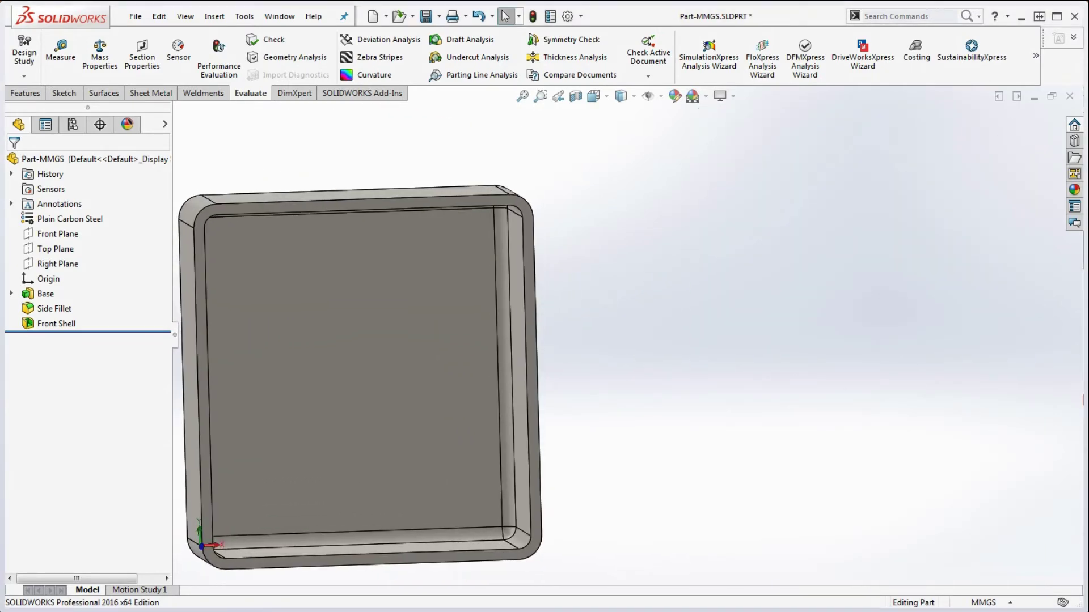
pyautogui.hotkey('alt', 'Tab')
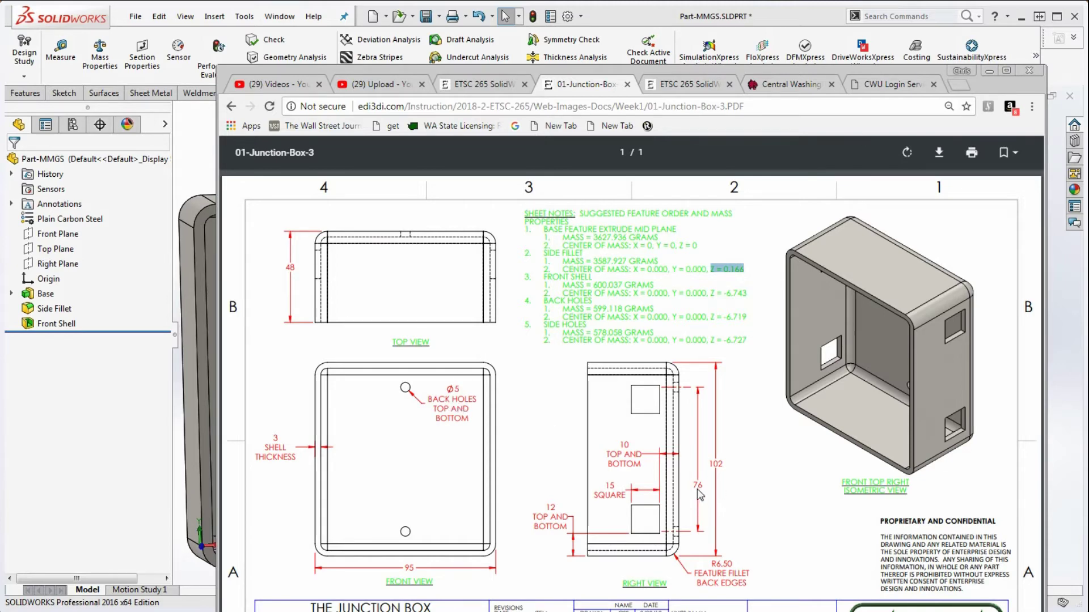
pyautogui.click(989, 70)
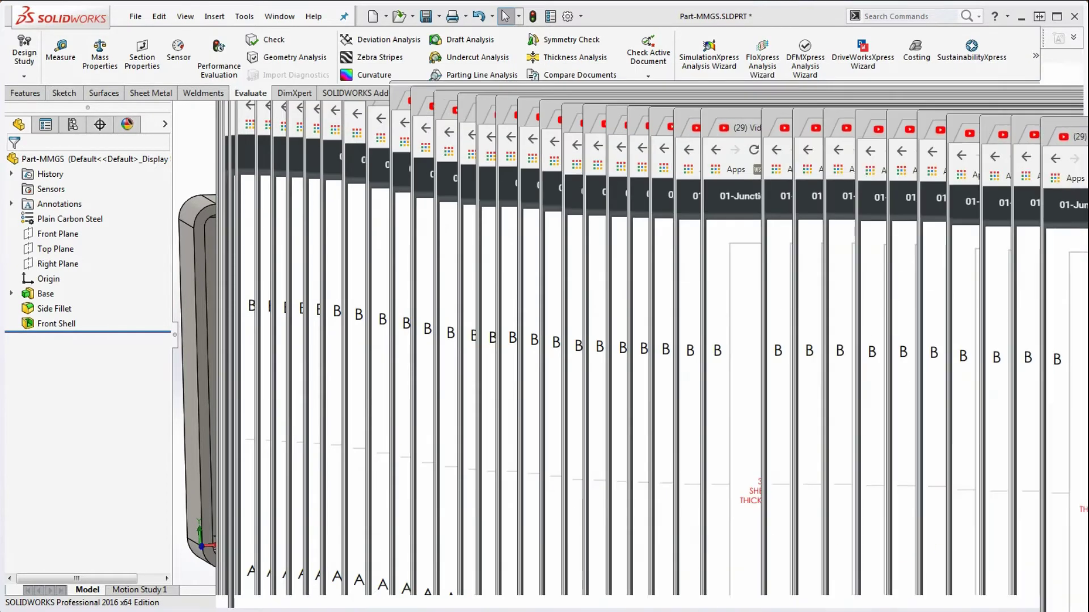
pyautogui.click(420, 339)
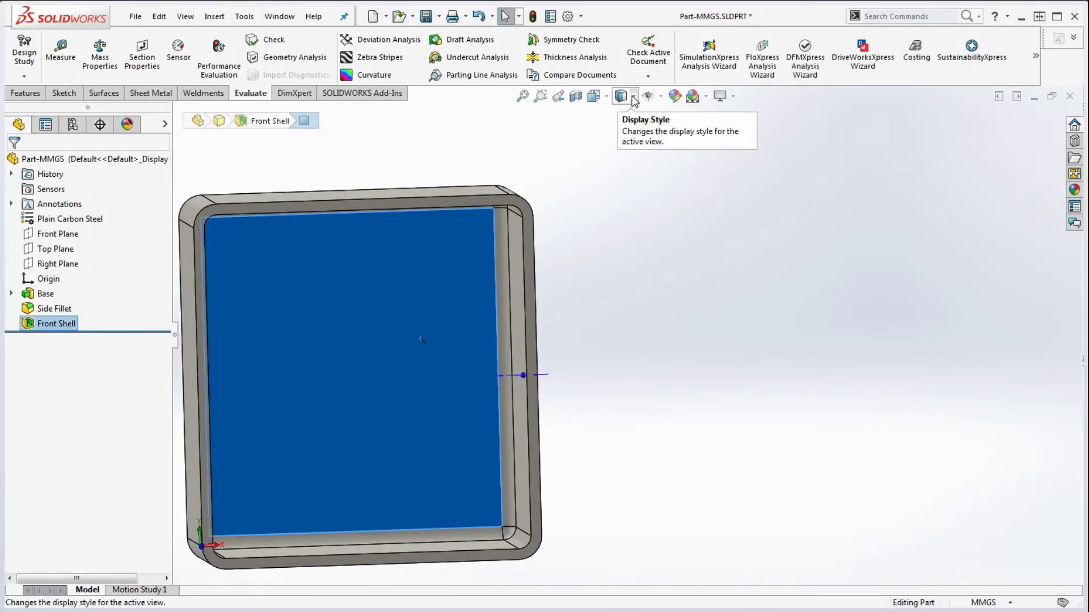
pyautogui.click(605, 98)
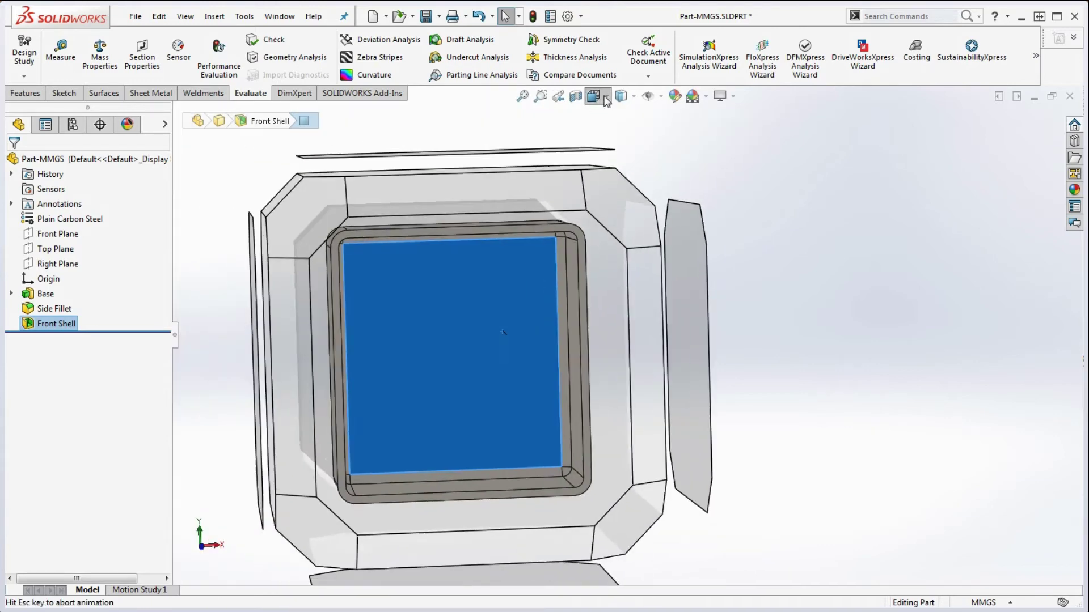
pyautogui.click(672, 172)
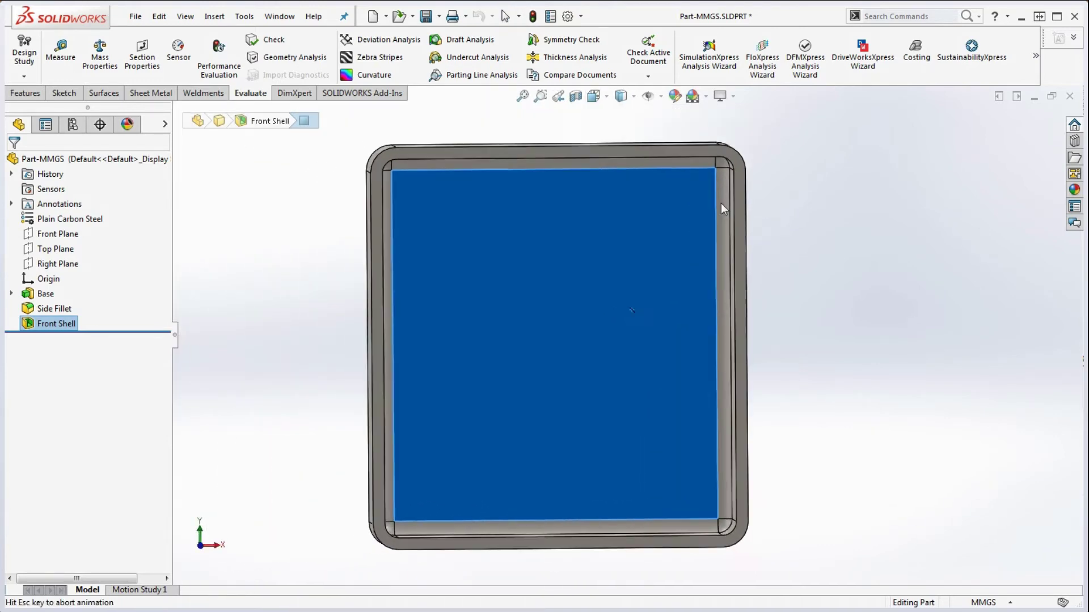
pyautogui.click(901, 340)
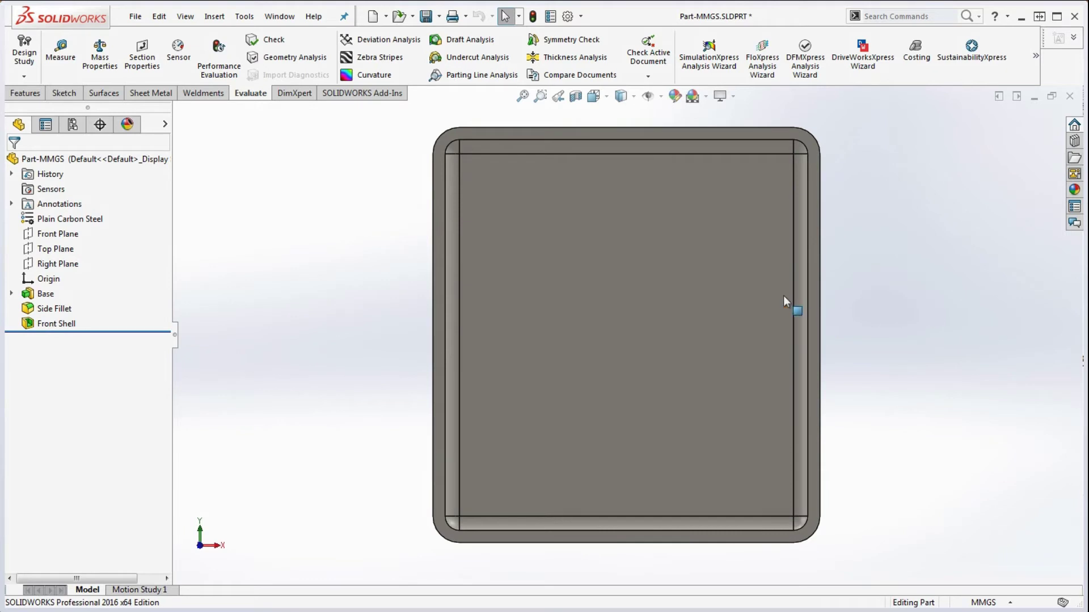
pyautogui.click(76, 95)
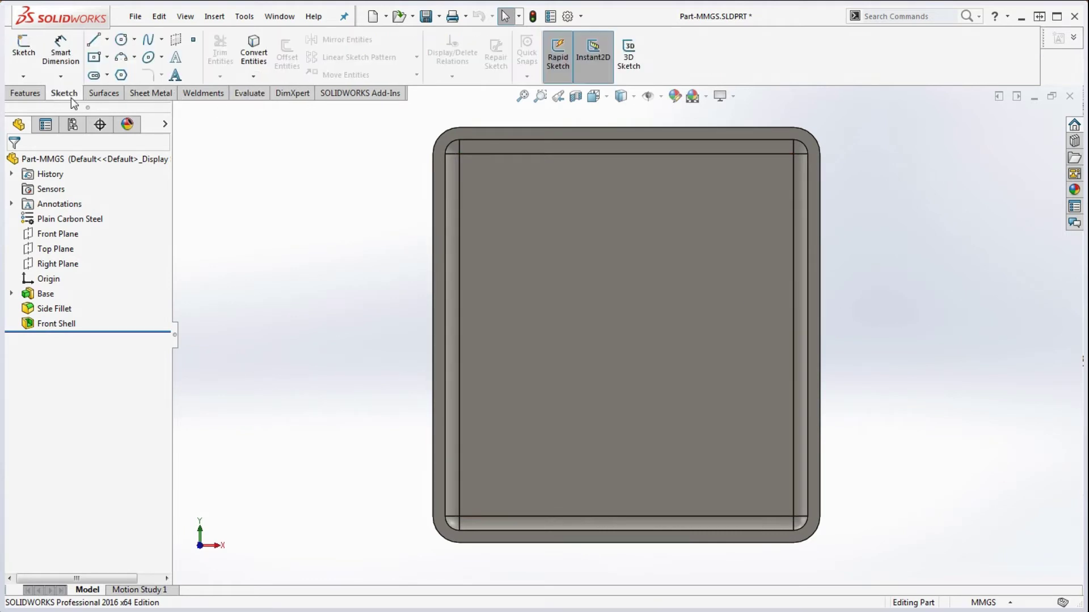
pyautogui.click(108, 41)
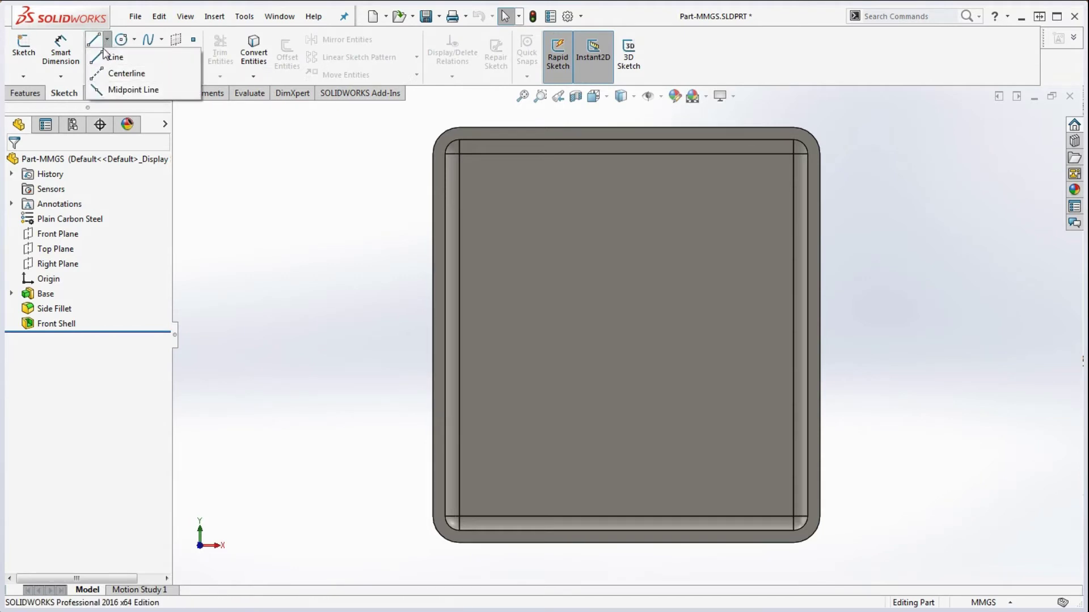
pyautogui.click(124, 73)
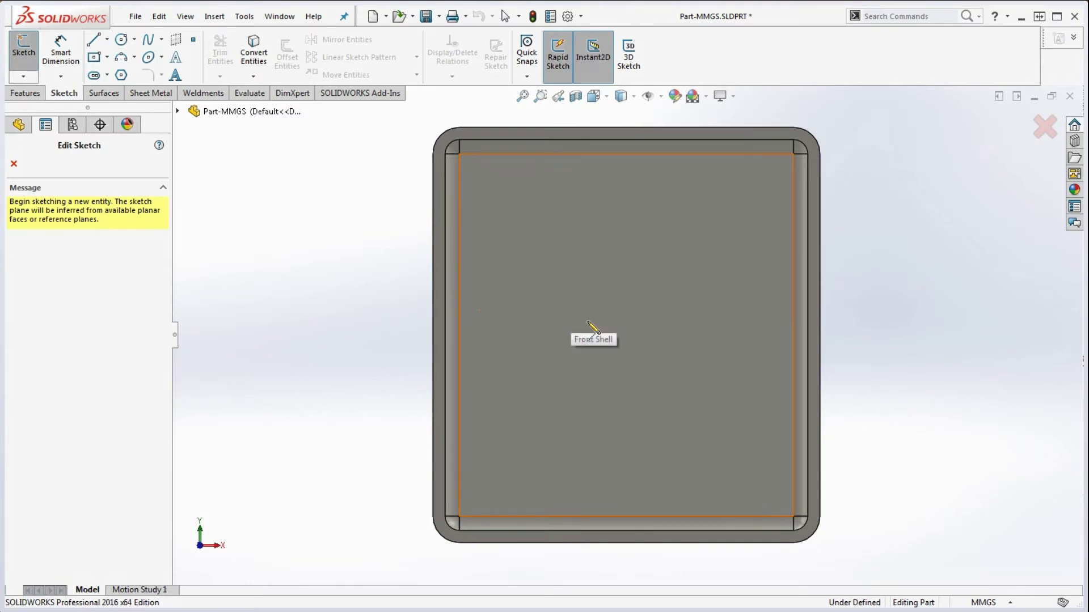
pyautogui.press('Escape')
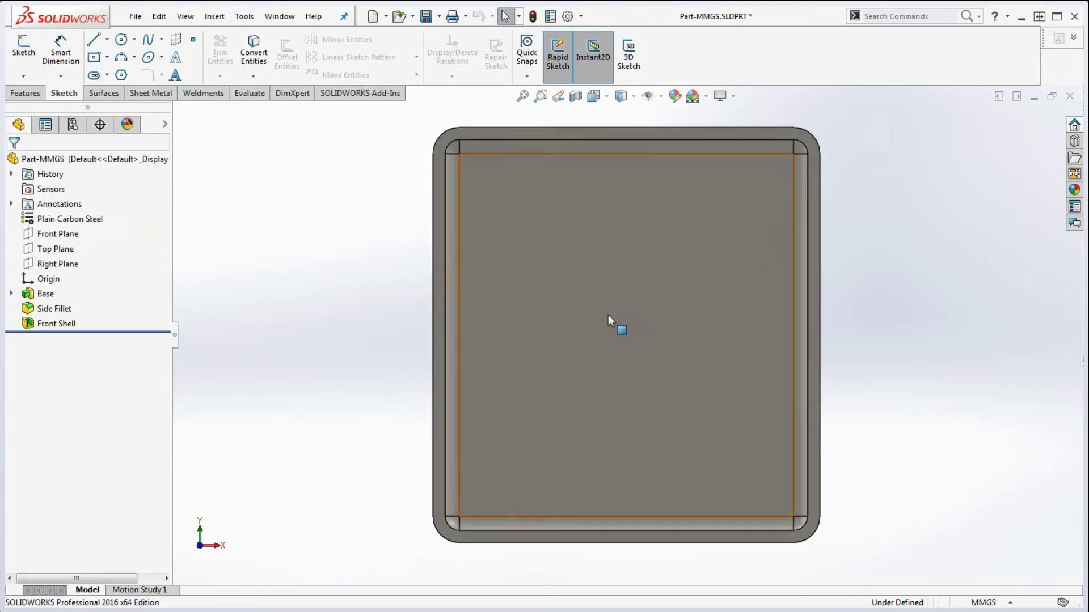
# Sketch a horizontal centerline about 137 mm long through the origin on the inside back face, extending past both sides of the box.
pyautogui.click(641, 267)
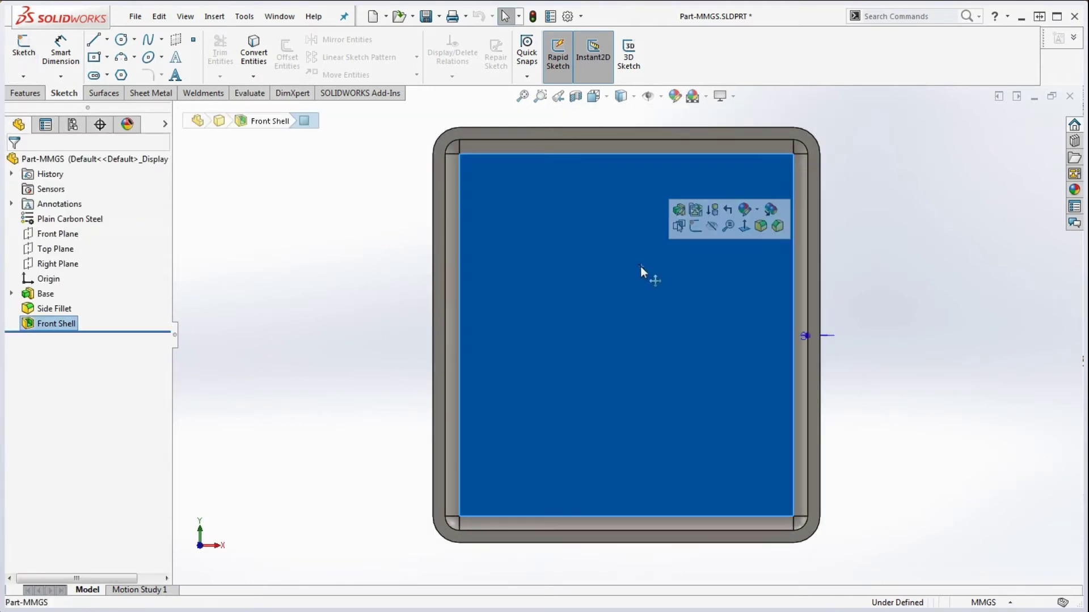
pyautogui.click(107, 39)
pyautogui.click(97, 78)
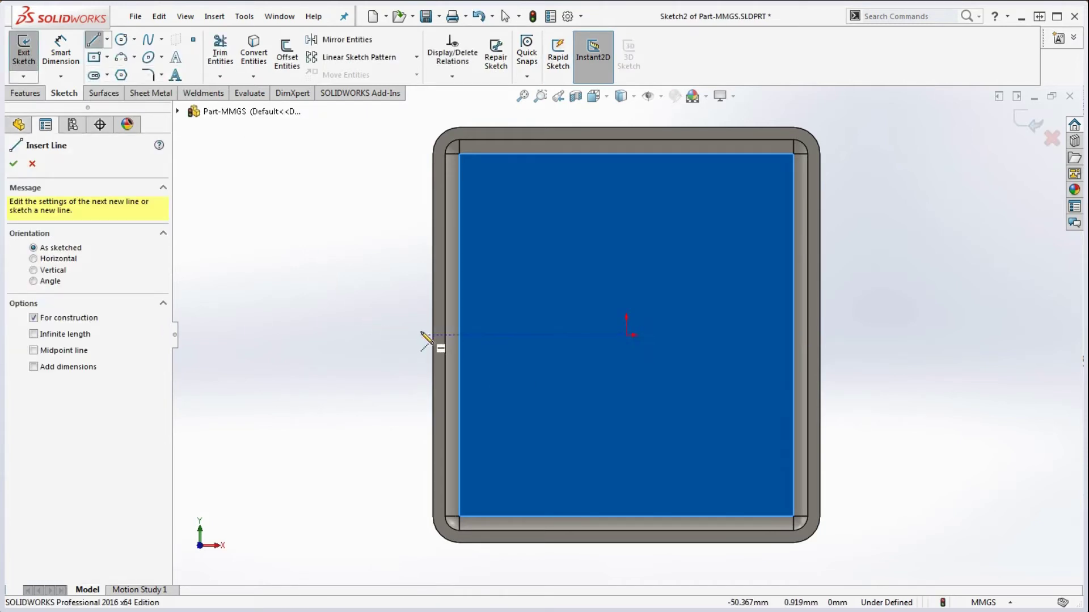
pyautogui.click(626, 335)
pyautogui.click(356, 335)
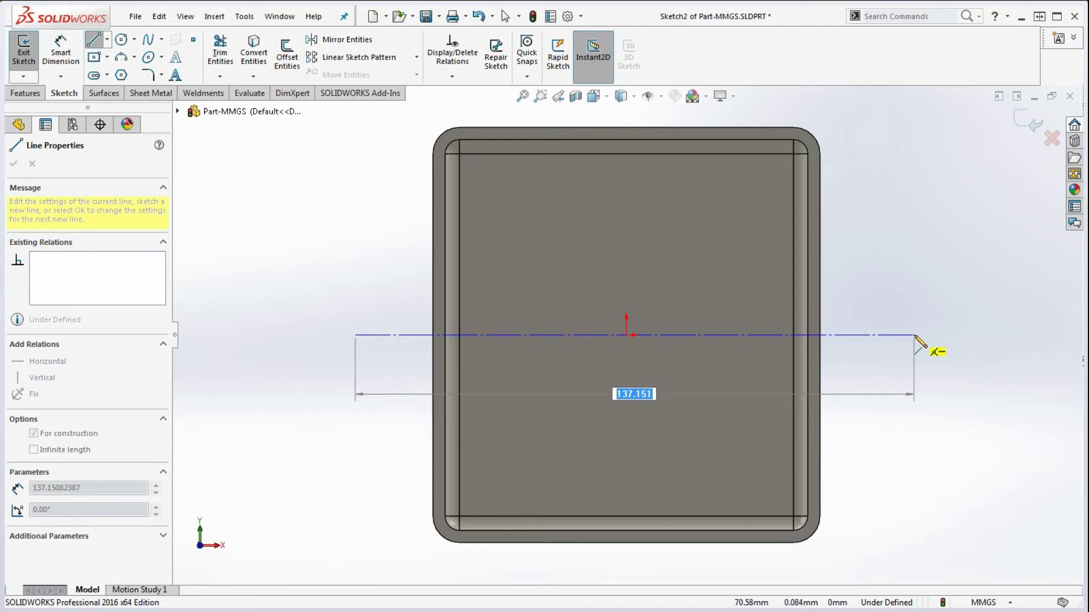
pyautogui.press('Return')
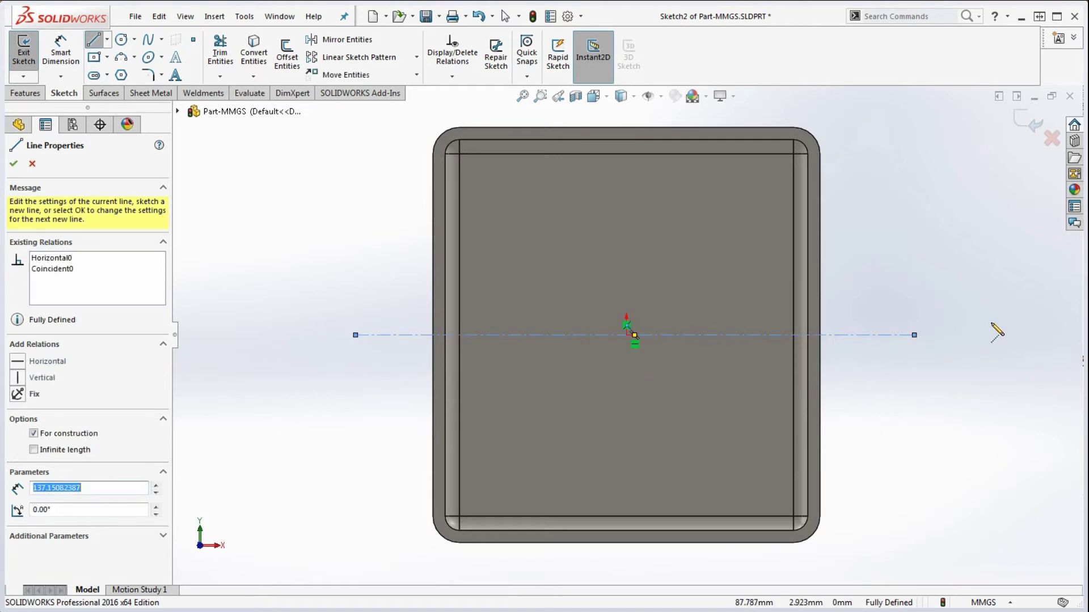
pyautogui.press('Escape')
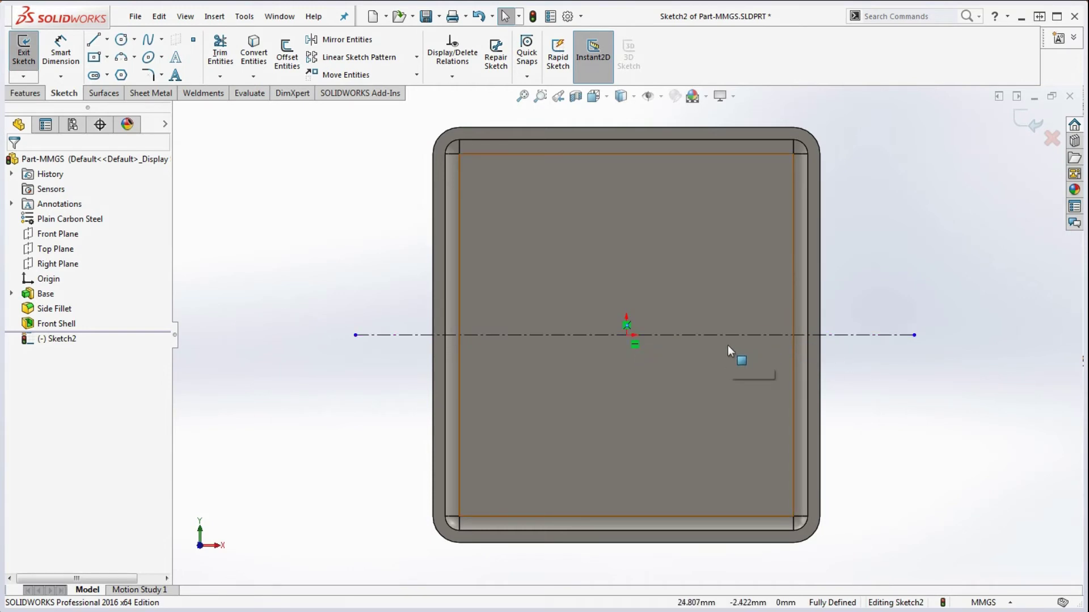
# Stretch one end of the horizontal centerline outward and make the line's midpoint coincident with the origin.
pyautogui.moveTo(914, 335); pyautogui.dragTo(1038, 335)
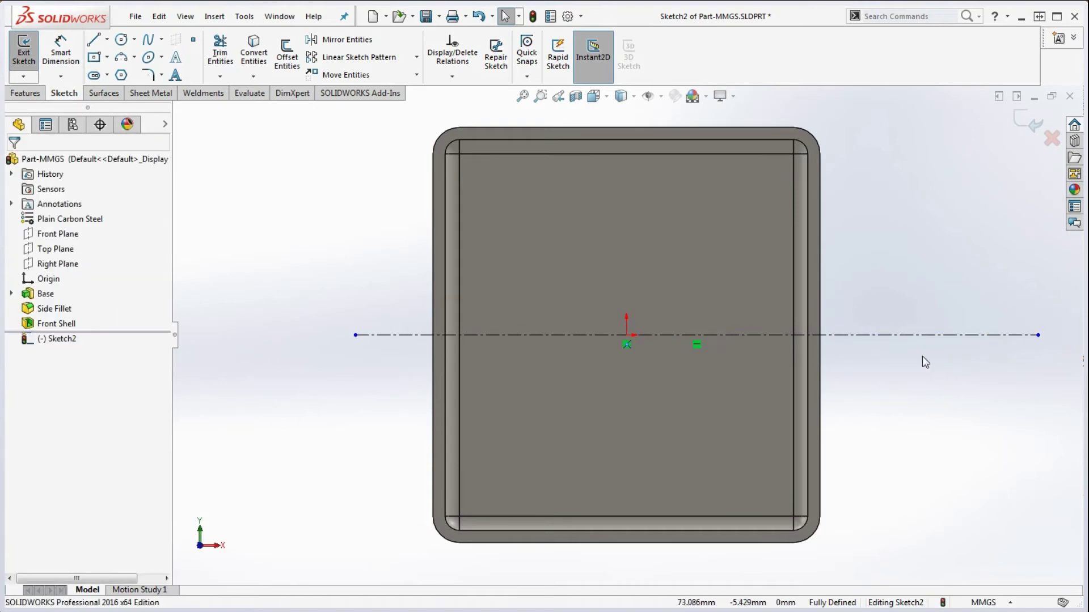
pyautogui.rightClick(886, 336)
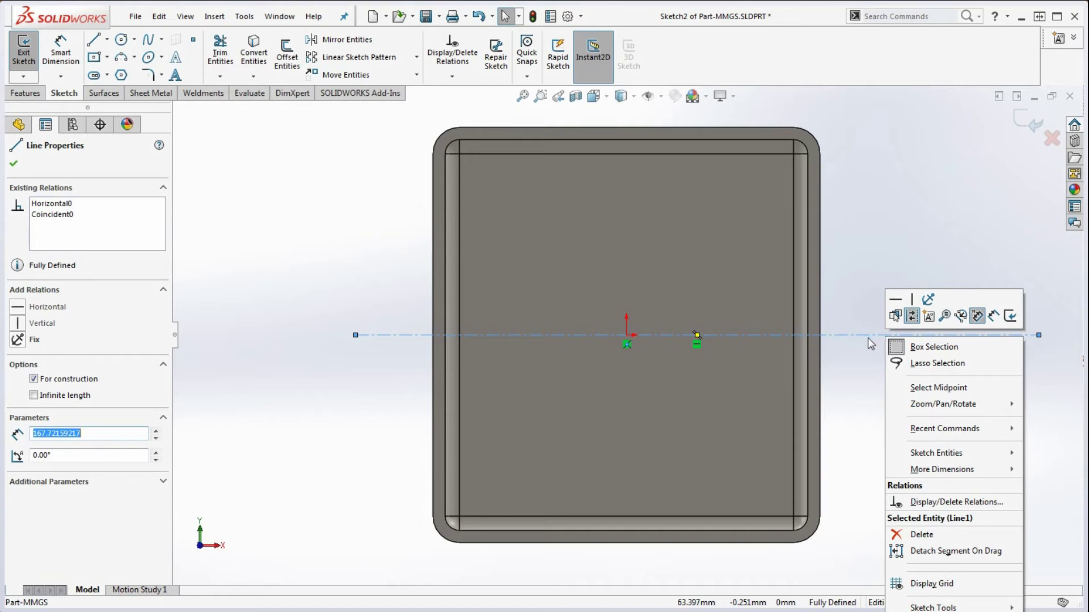
pyautogui.click(938, 387)
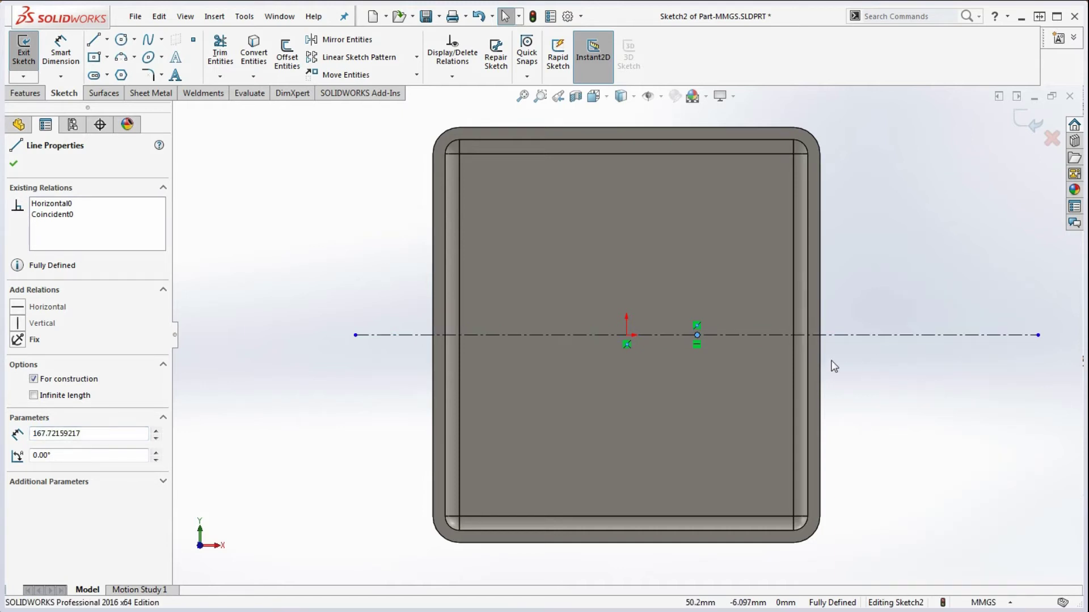
pyautogui.keyDown('ctrl'); pyautogui.click(629, 335); pyautogui.keyUp('ctrl')
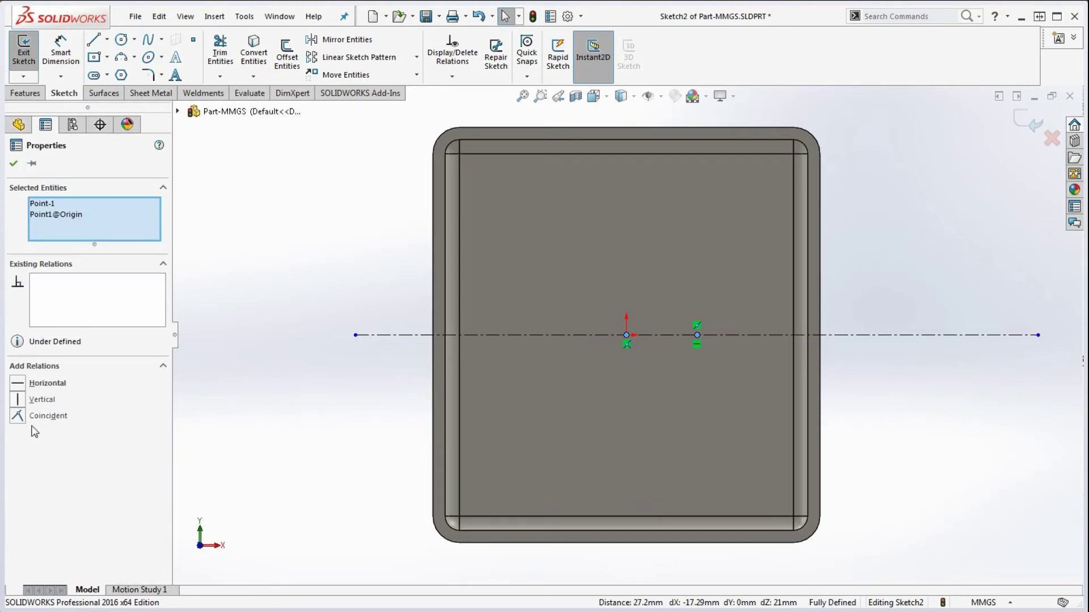
pyautogui.click(18, 417)
pyautogui.click(351, 448)
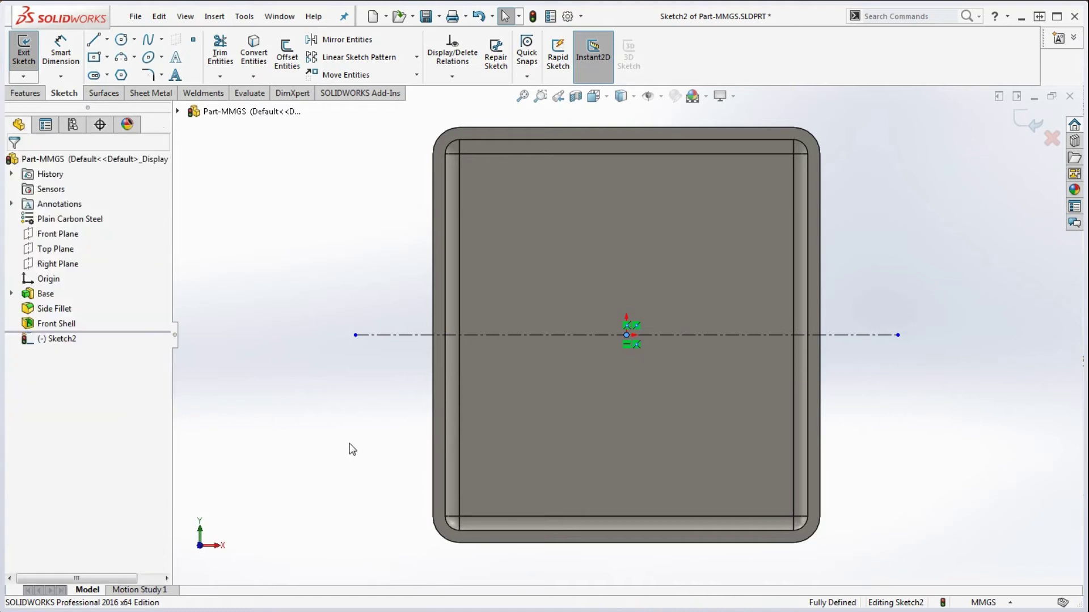
pyautogui.moveTo(358, 343)
pyautogui.mouseDown()
pyautogui.moveTo(273, 343)
pyautogui.moveTo(359, 343)
pyautogui.mouseUp()
pyautogui.click(927, 410)
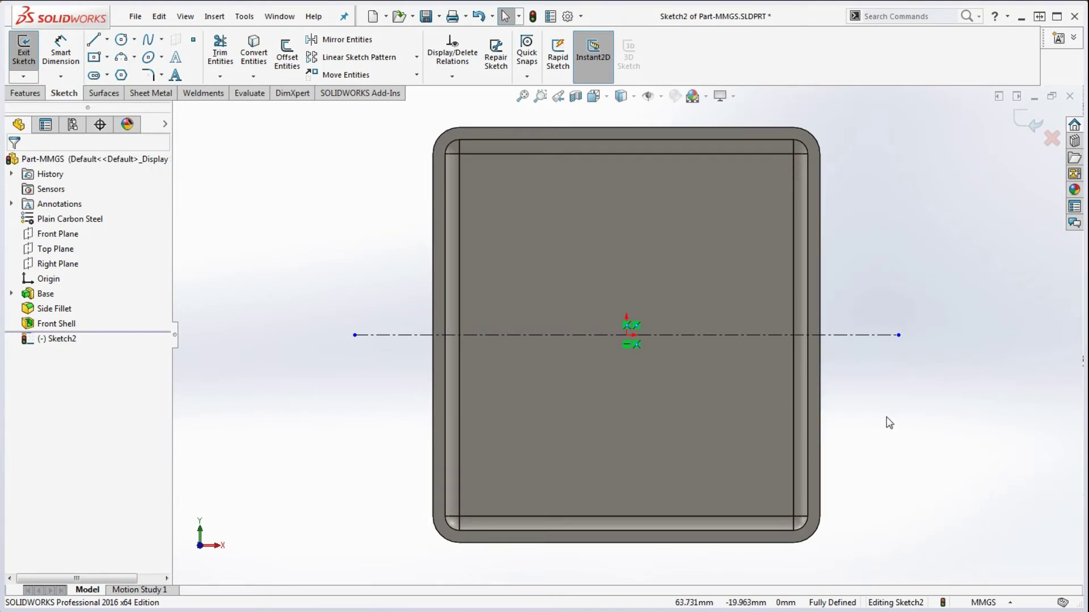
# Sketch a vertical centerline about 161 mm long through the origin, extending past both the upper and lower sides of the box.
pyautogui.scroll(3, 821, 336)
pyautogui.click(105, 93)
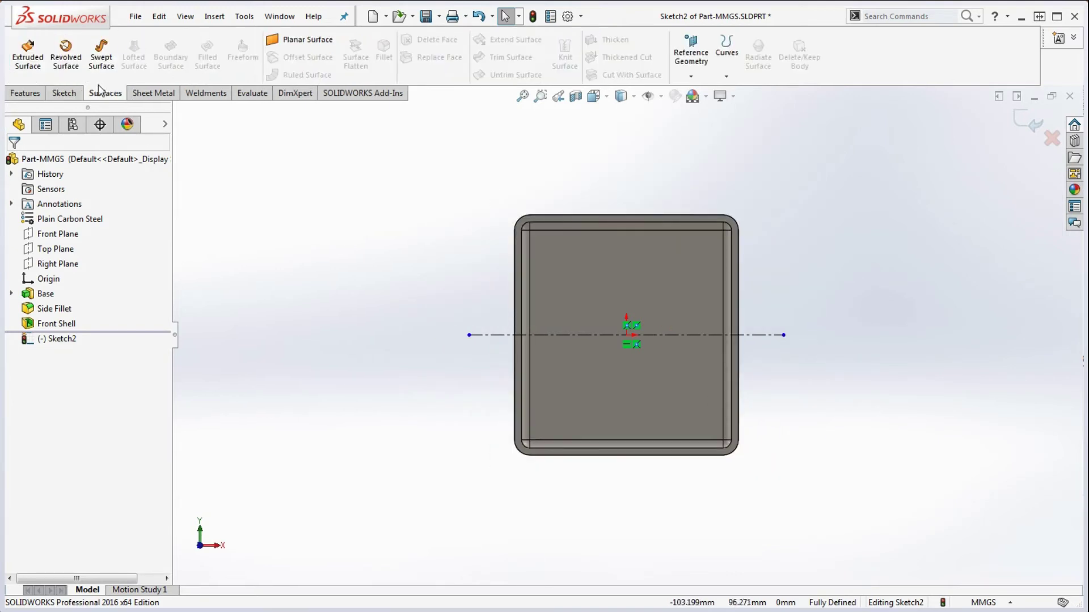
pyautogui.click(64, 93)
pyautogui.click(107, 39)
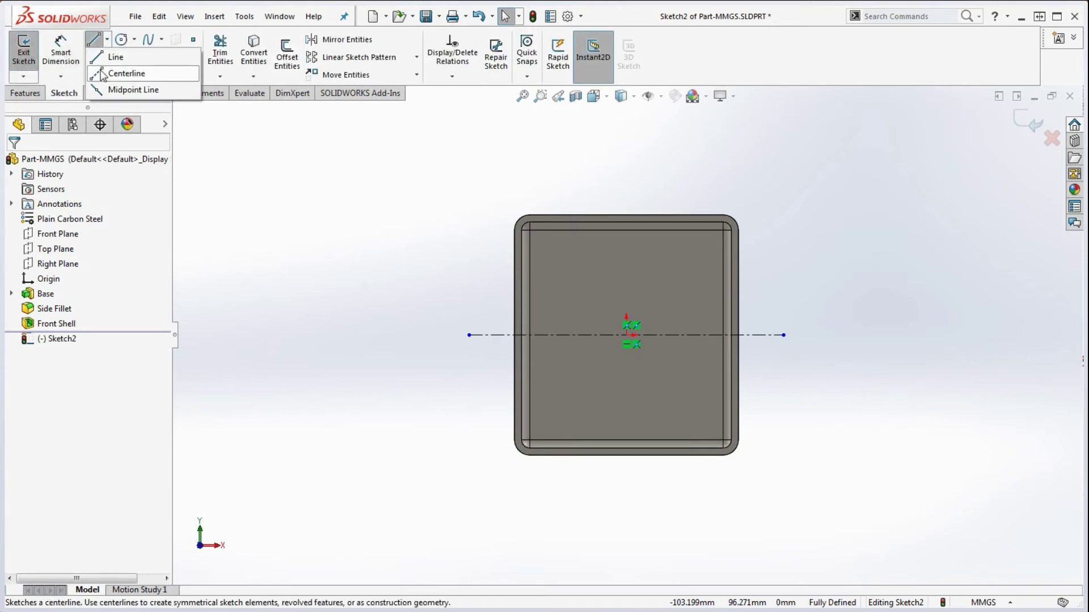
pyautogui.click(126, 73)
pyautogui.click(626, 166)
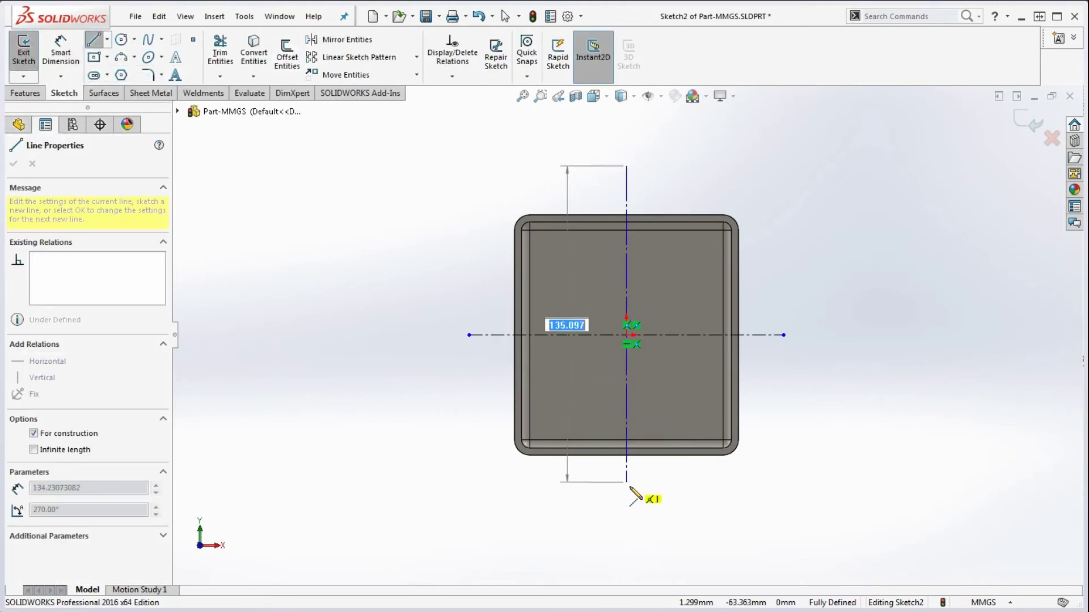
pyautogui.doubleClick(626, 545)
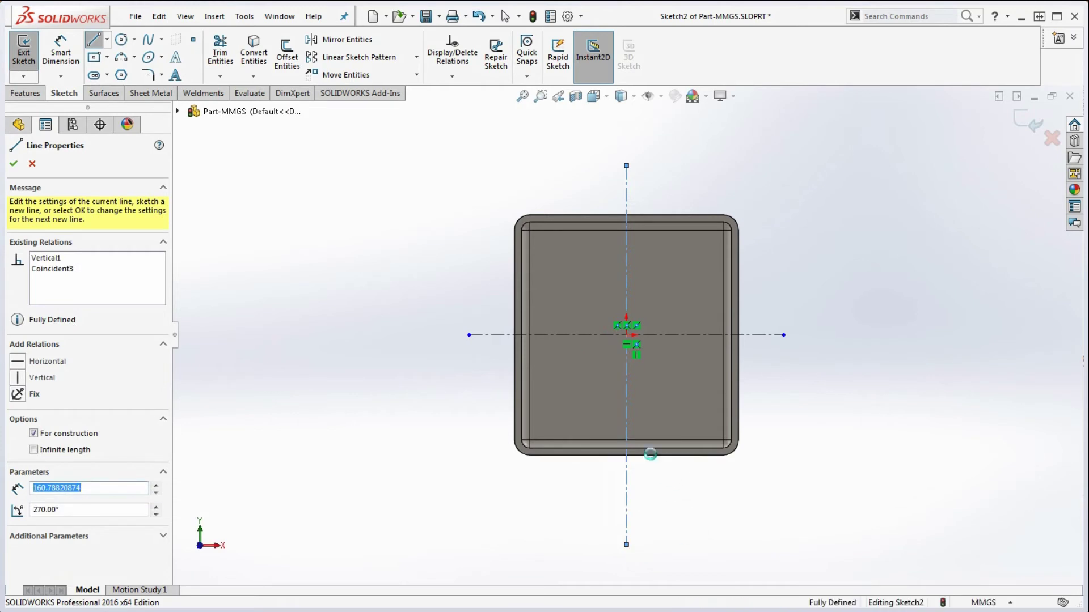
pyautogui.press('Escape')
# Make the vertical centerline's midpoint coincident with the origin.
pyautogui.rightClick(626, 408)
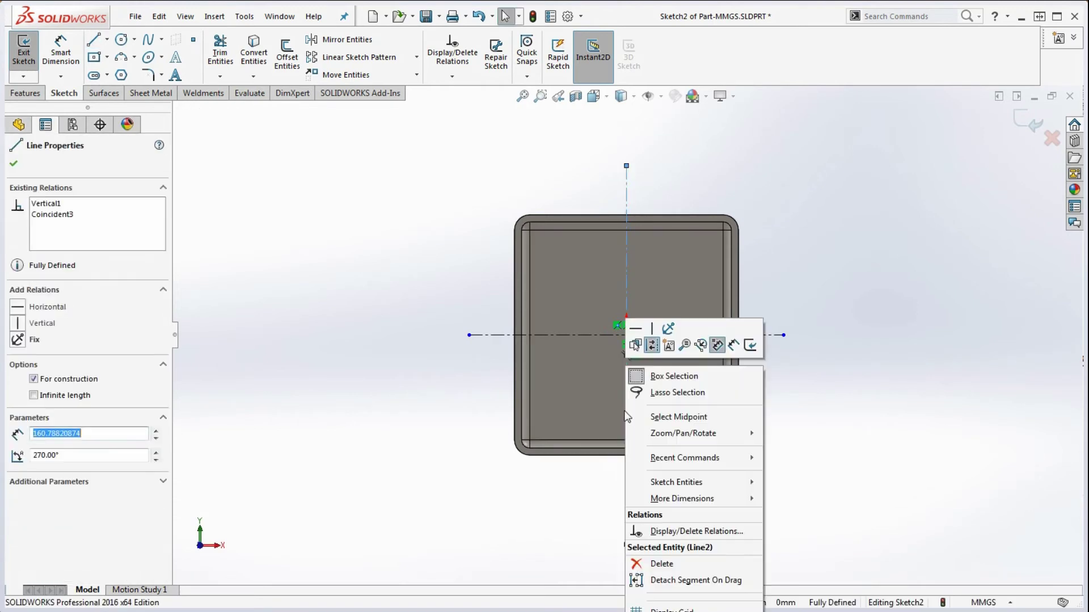
pyautogui.click(722, 415)
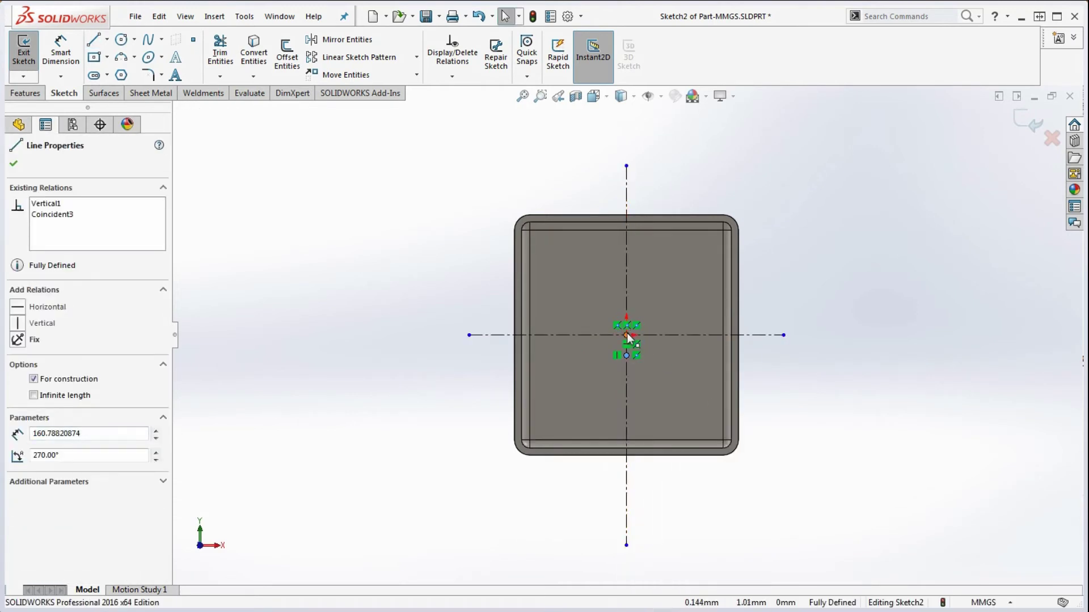
pyautogui.keyDown('ctrl'); pyautogui.click(626, 335); pyautogui.keyUp('ctrl')
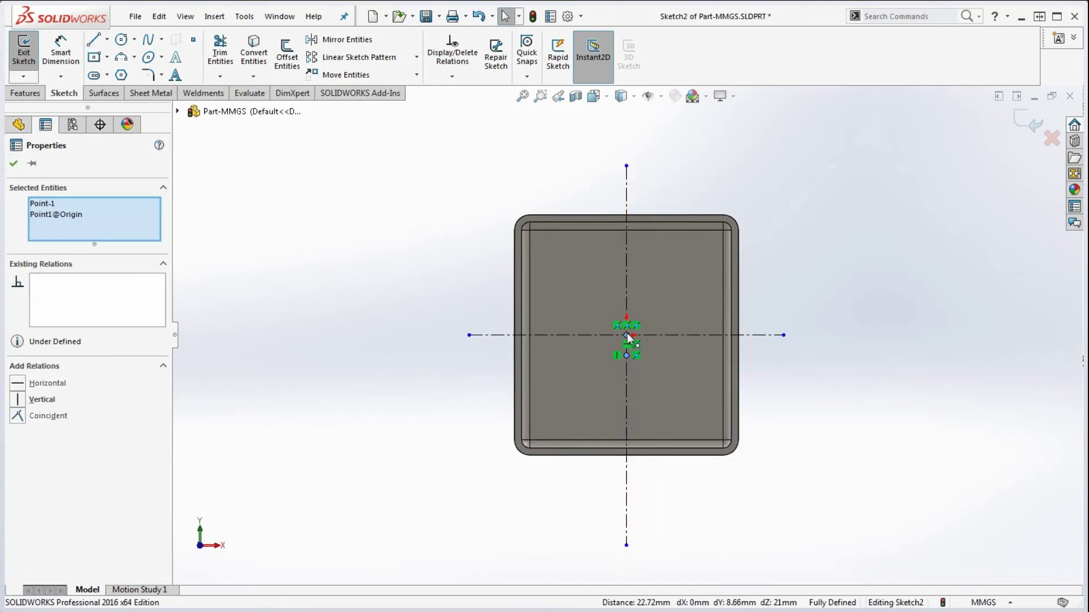
pyautogui.click(17, 415)
pyautogui.click(236, 413)
# Shorten the horizontal centerline to about 115 mm by moving its free end inward toward the box.
pyautogui.click(783, 335)
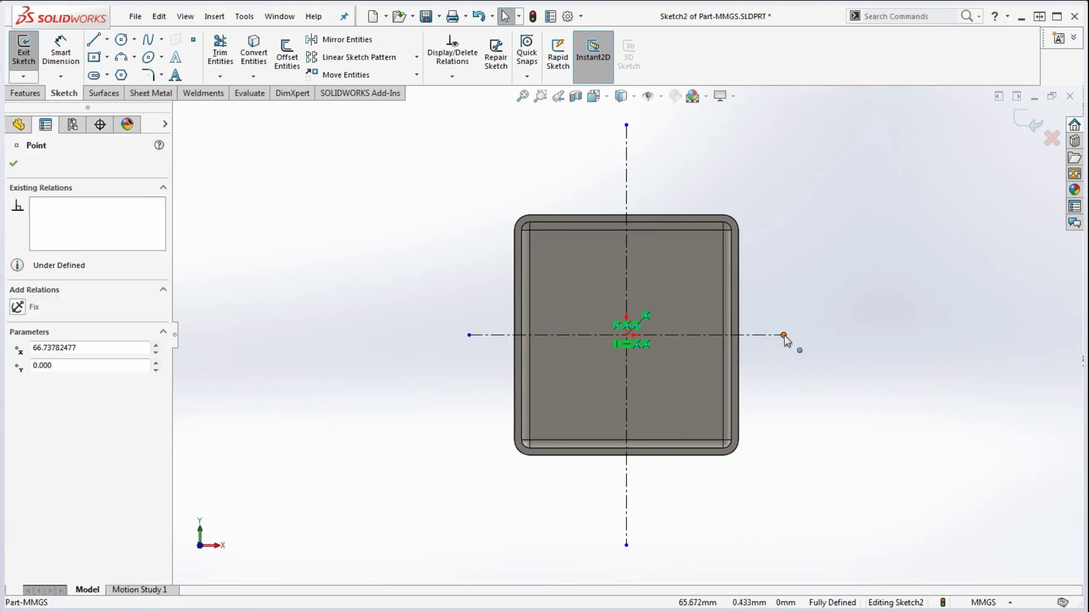
pyautogui.moveTo(783, 336); pyautogui.dragTo(765, 335)
pyautogui.click(788, 382)
pyautogui.press('z')
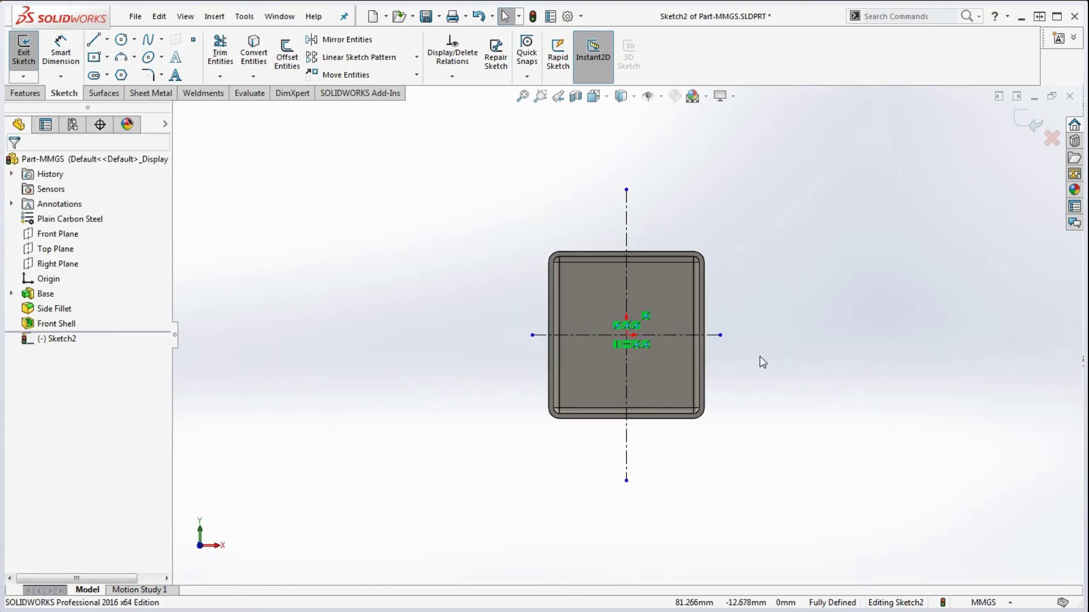
# Sketch a circle about 7.5 mm in diameter centered on the vertical centerline near the upper edge of the back face.
pyautogui.scroll(-3, 645, 327)
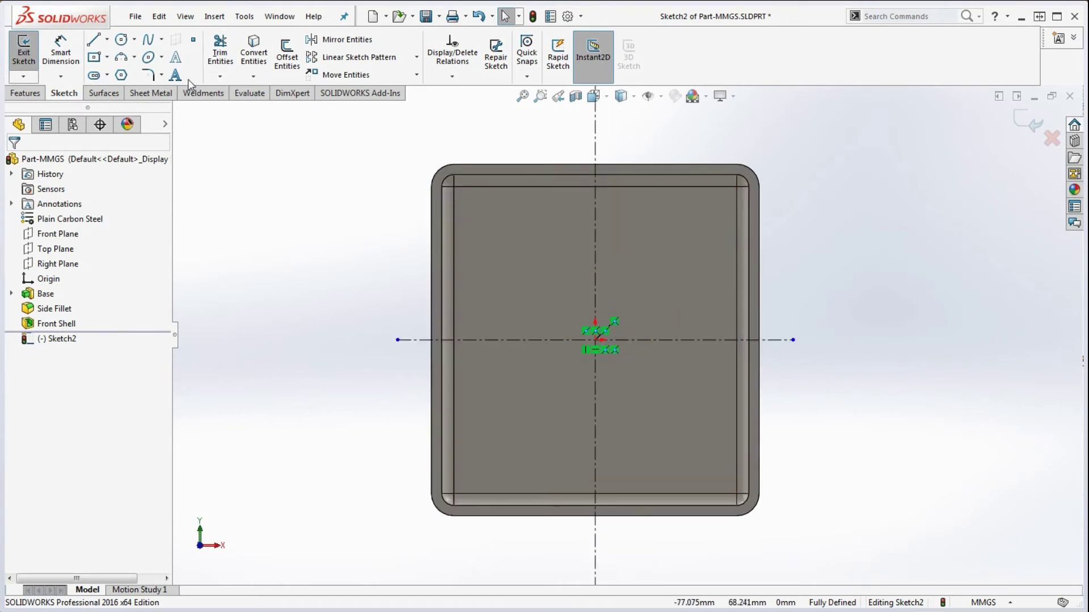
pyautogui.click(126, 42)
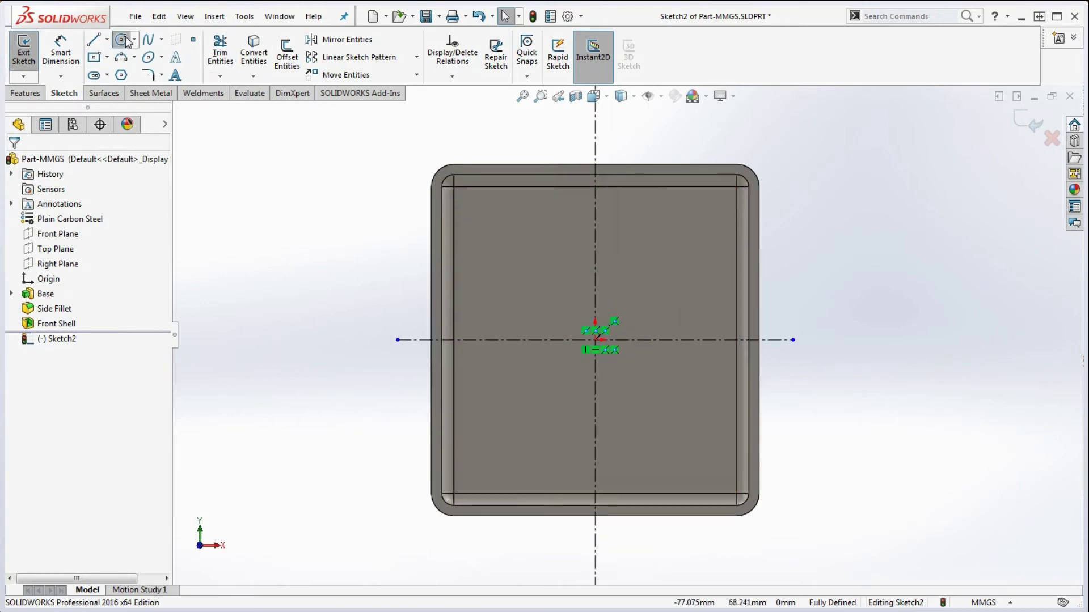
pyautogui.click(595, 217)
pyautogui.click(607, 216)
pyautogui.press('Escape')
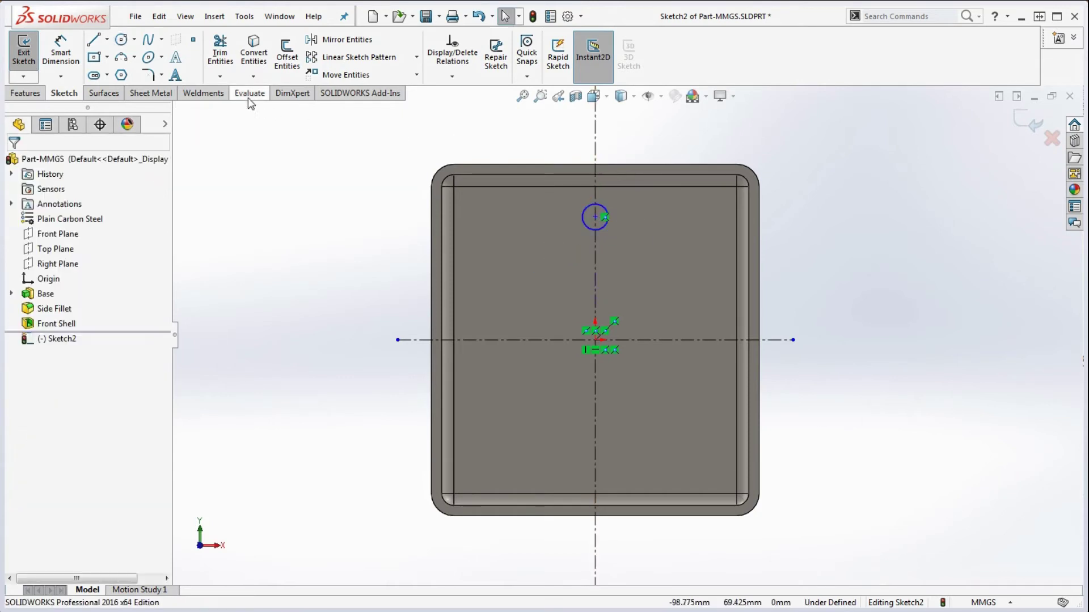
# Dimension the circle's diameter as 5 mm.
pyautogui.click(68, 55)
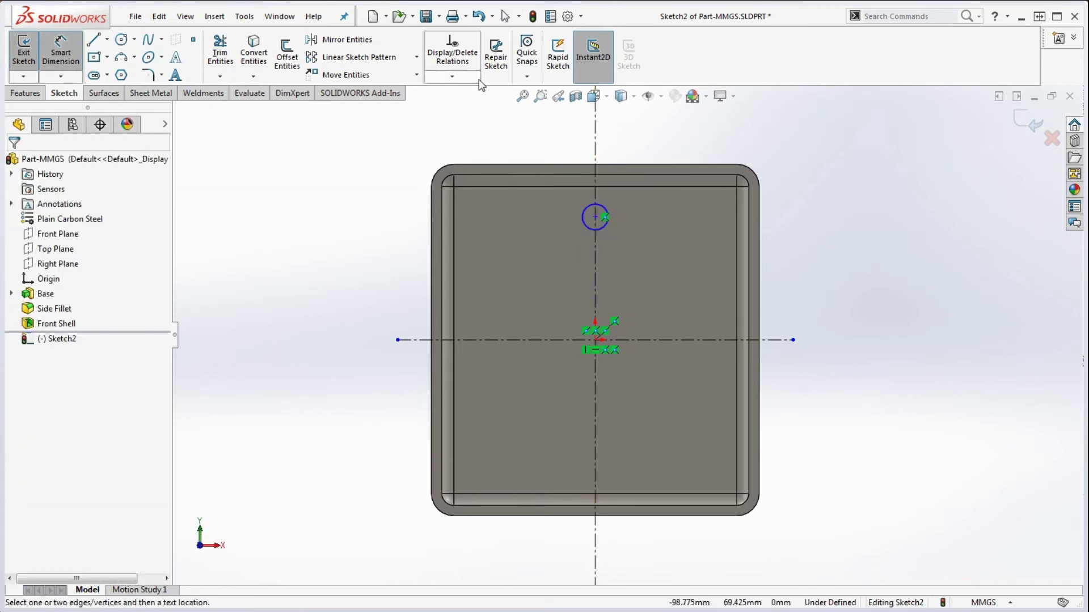
pyautogui.click(605, 206)
pyautogui.click(643, 140)
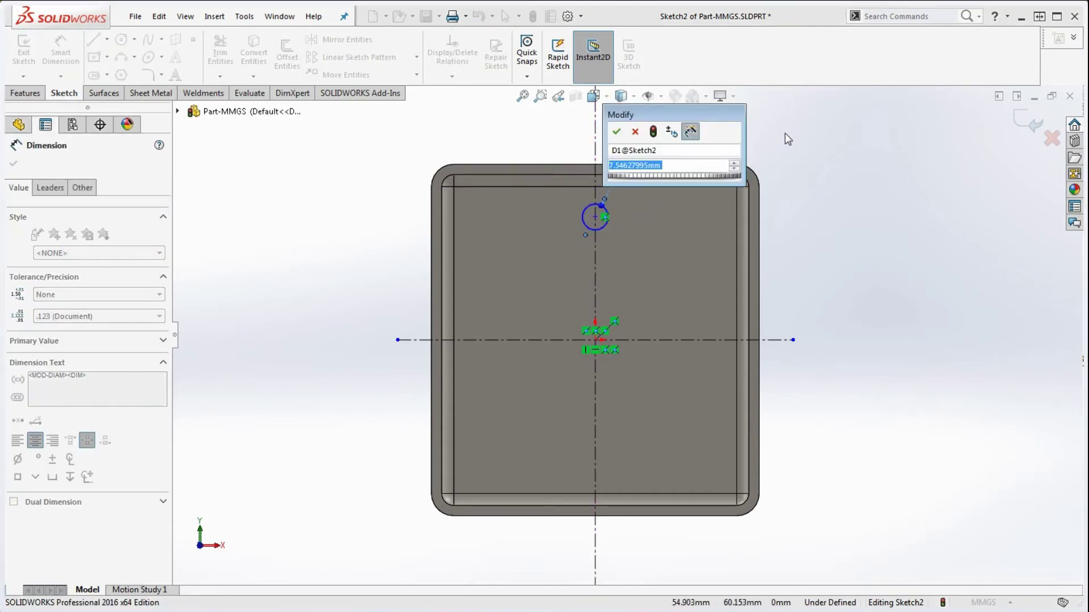
pyautogui.write('5')
pyautogui.press('Return')
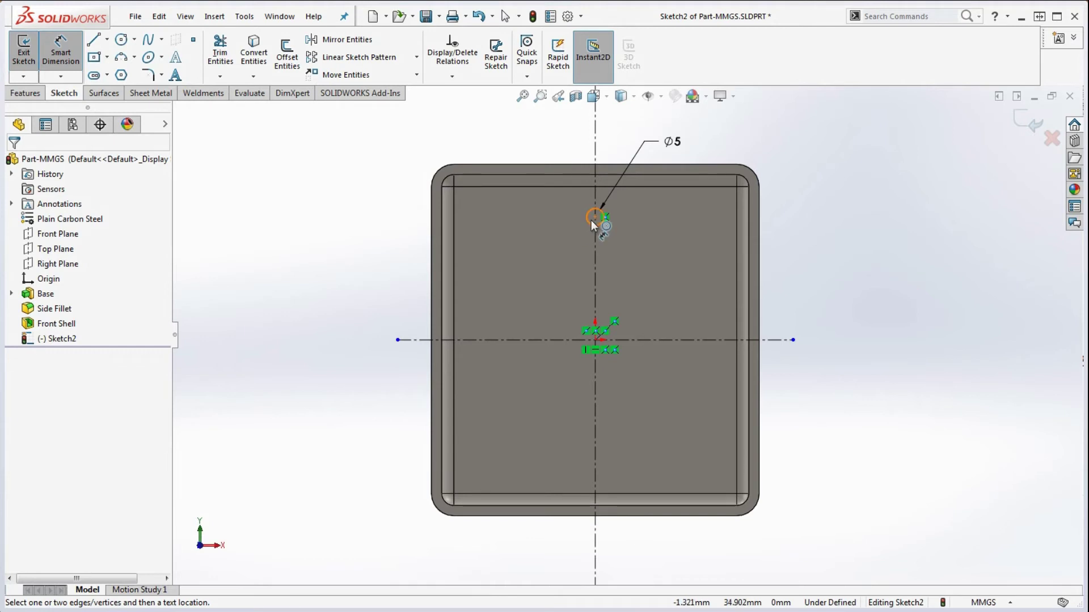
# Add a doubled-distance dimension of 76 mm from the circle across the horizontal centerline.
pyautogui.click(591, 220)
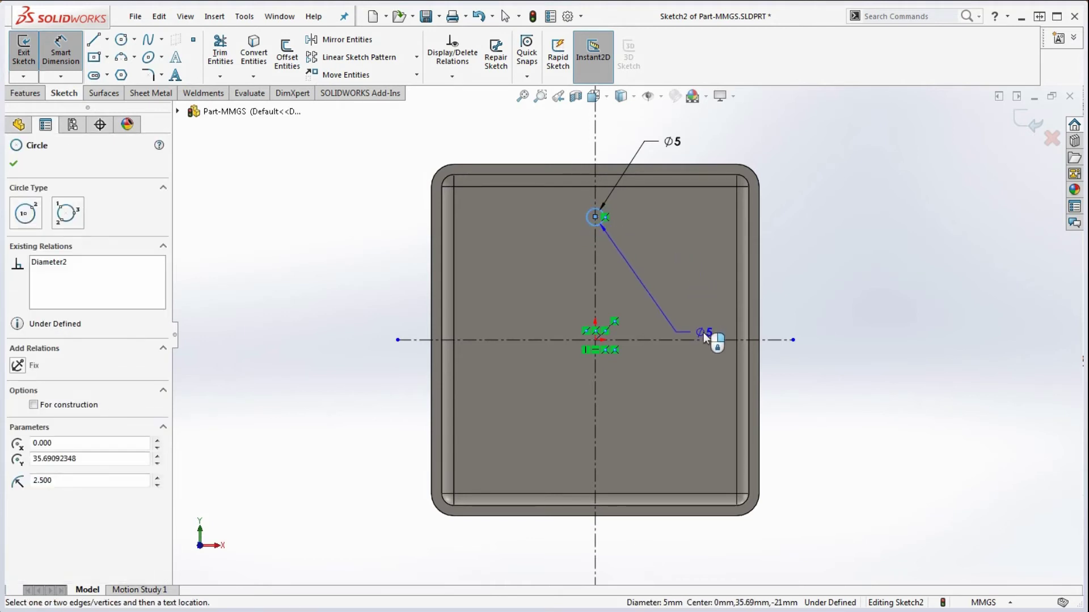
pyautogui.click(708, 341)
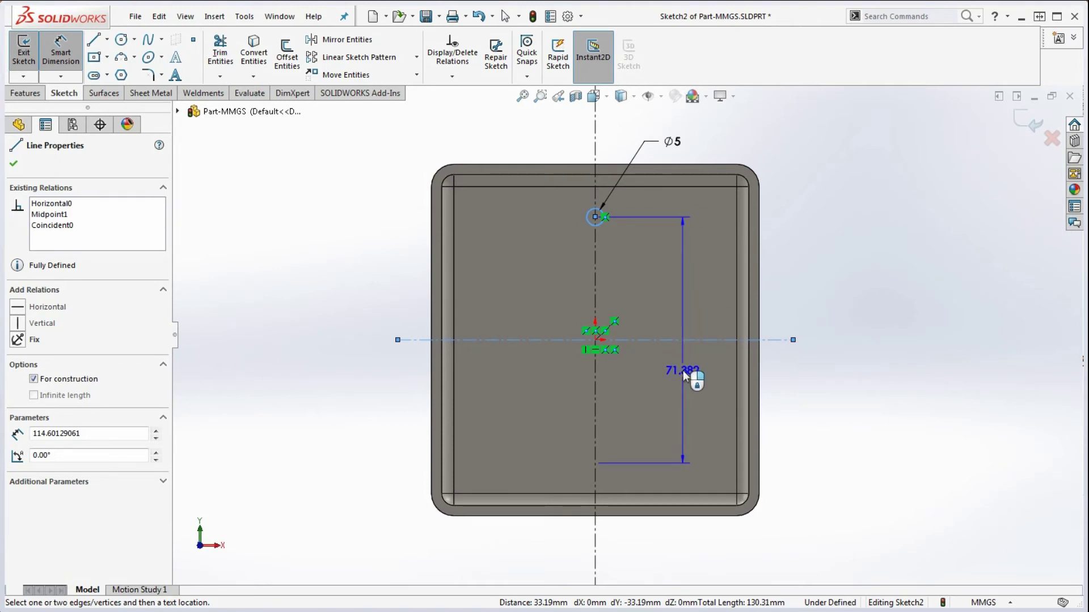
pyautogui.click(683, 370)
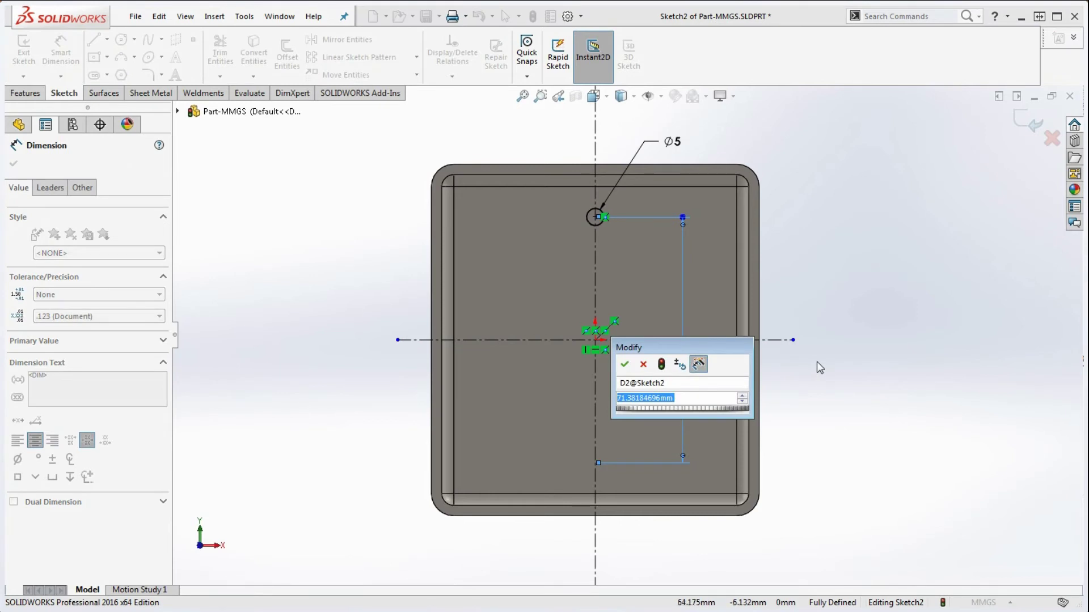
pyautogui.write('76')
pyautogui.press('Return')
pyautogui.click(833, 389)
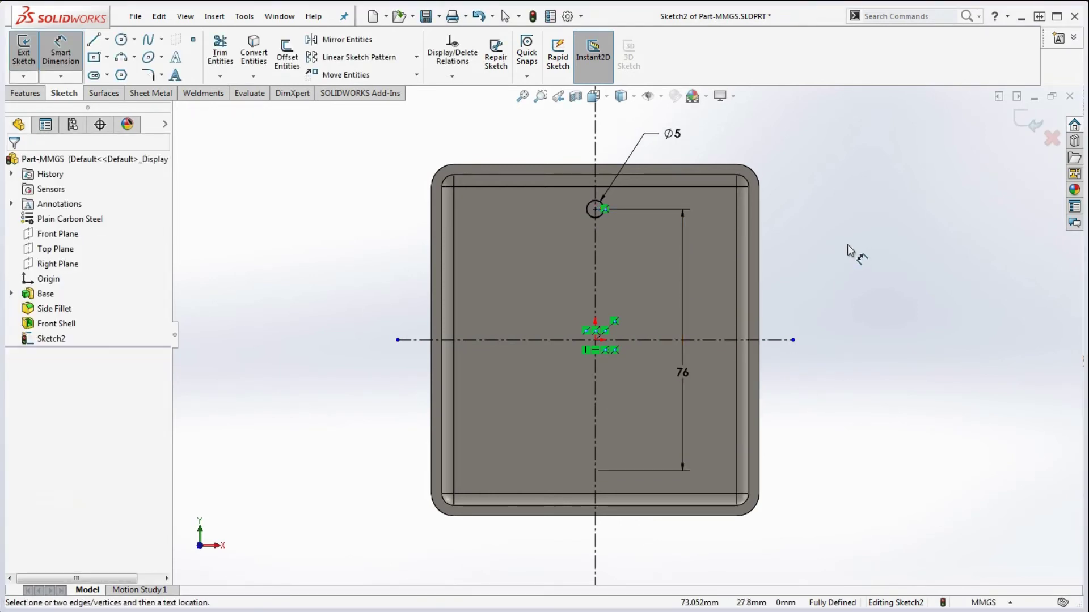
pyautogui.press('Escape')
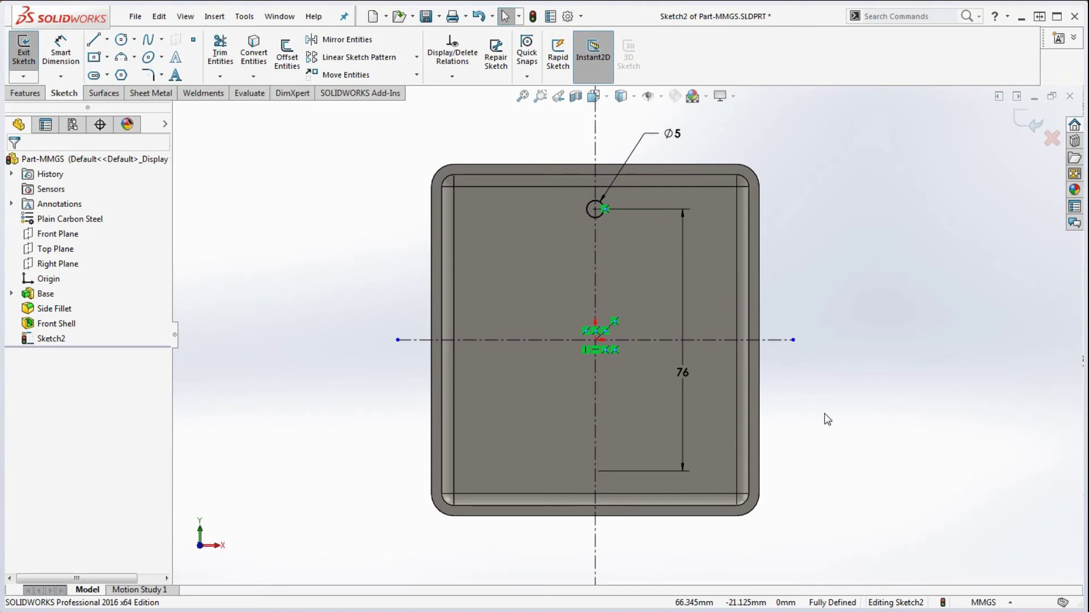
# Mirror the 5 mm circle about the horizontal centerline and check the resulting symmetric relations at the lower circle.
pyautogui.press('f')
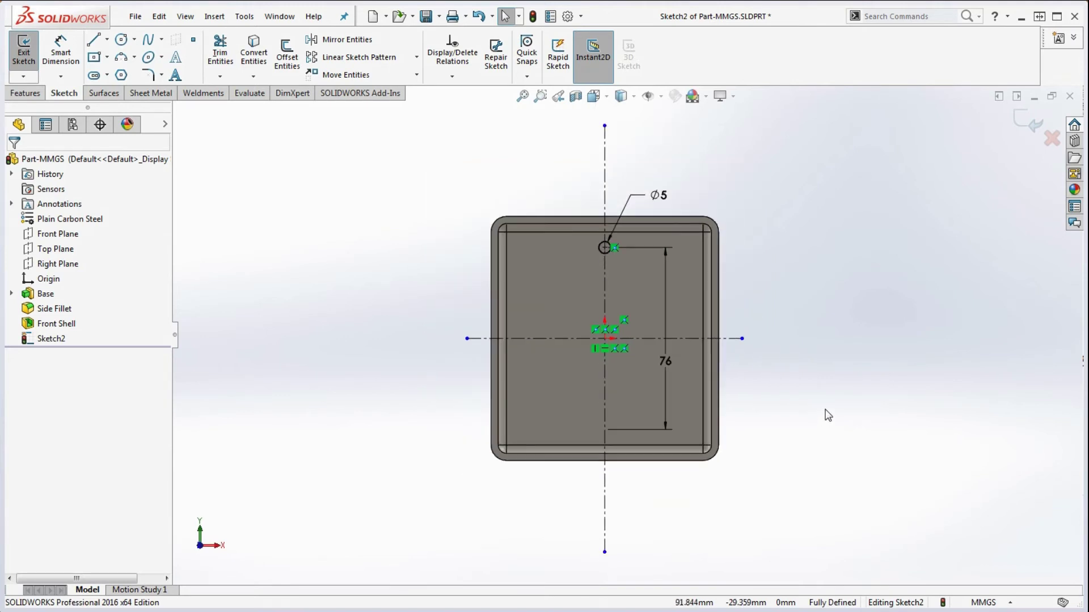
pyautogui.scroll(-3, 646, 298)
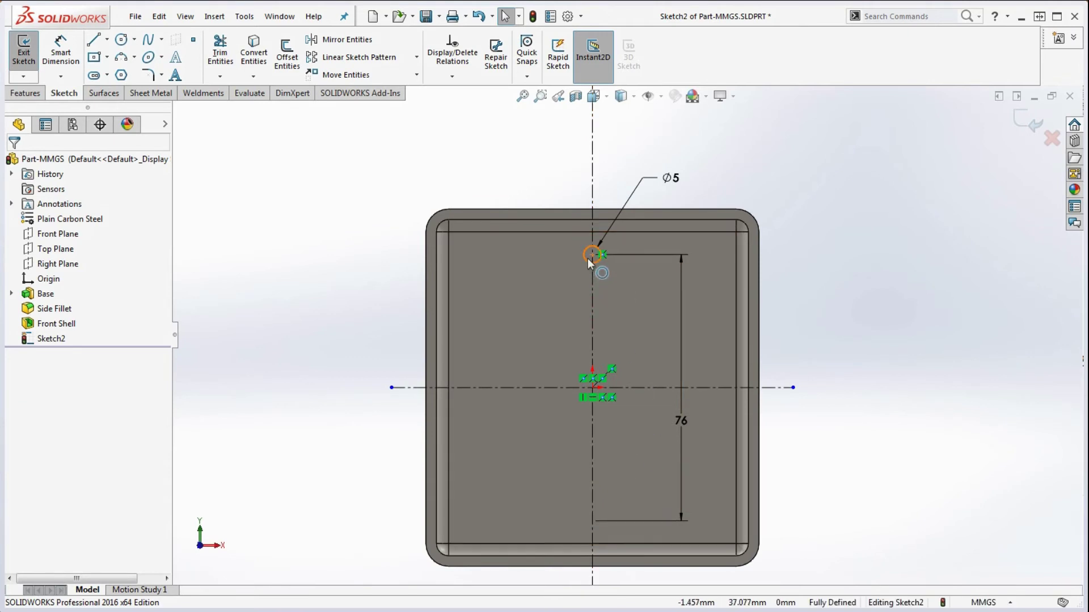
pyautogui.click(587, 258)
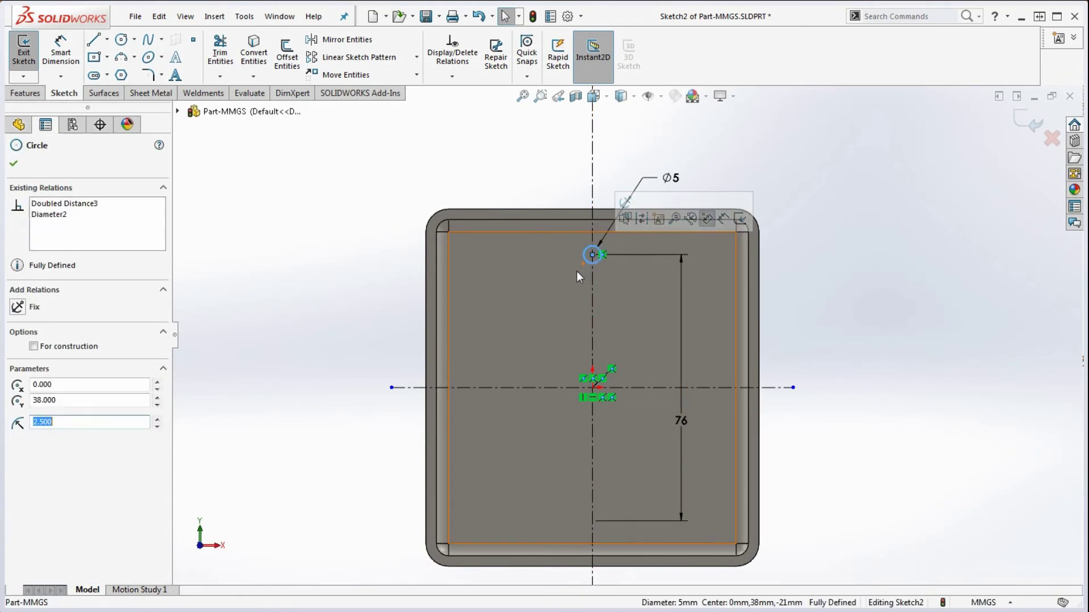
pyautogui.keyDown('ctrl'); pyautogui.click(513, 390); pyautogui.keyUp('ctrl')
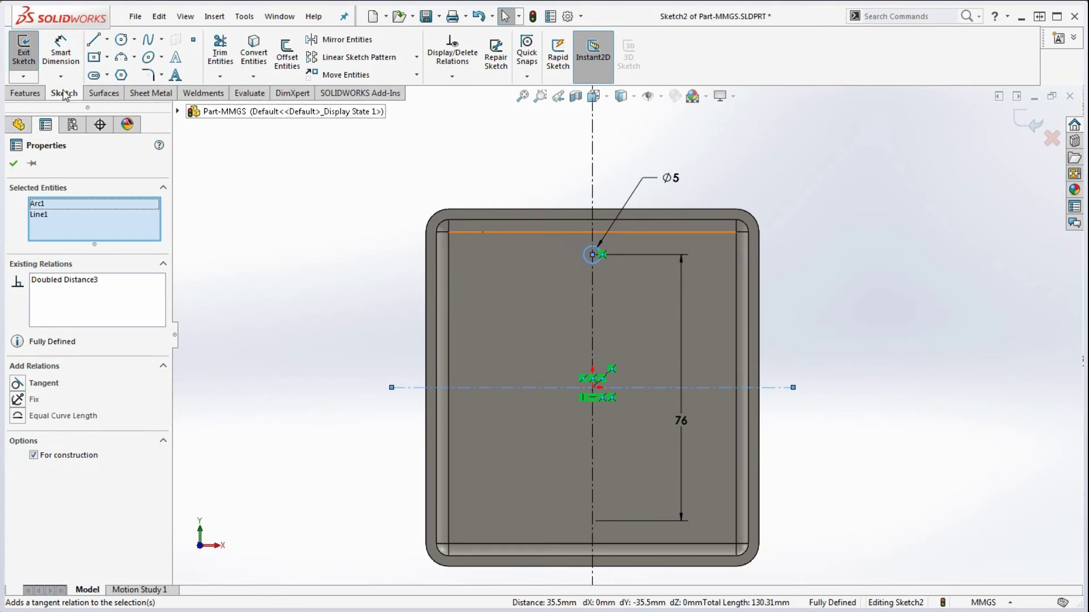
pyautogui.click(345, 39)
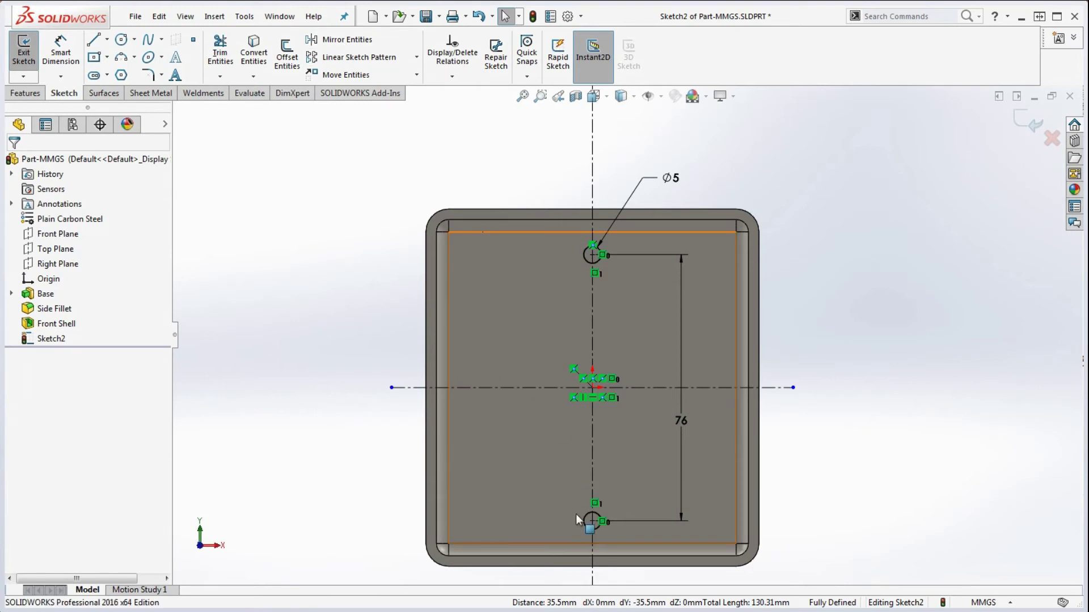
pyautogui.scroll(-1, 612, 533)
pyautogui.scroll(-1, 612, 532)
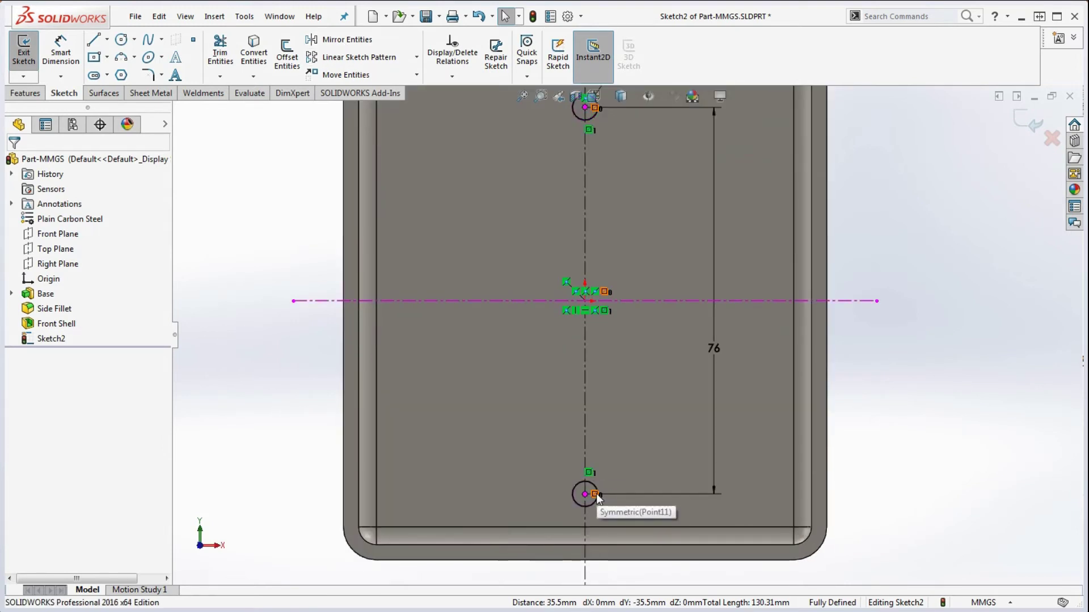
# Extrude-cut the two circles Through All to make the holes in the back of the box.
pyautogui.press('z')
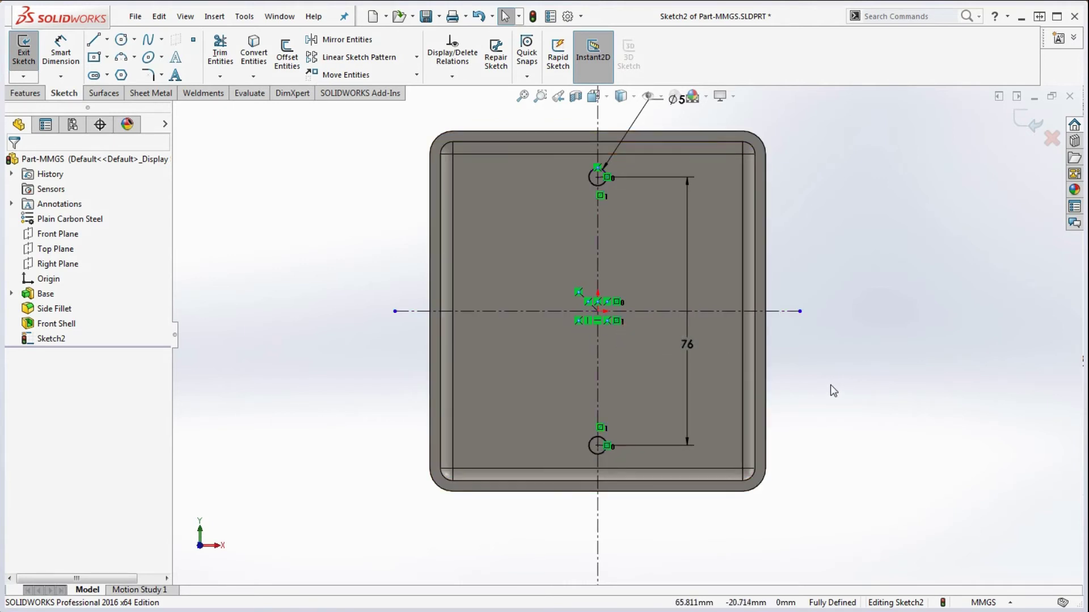
pyautogui.press('f')
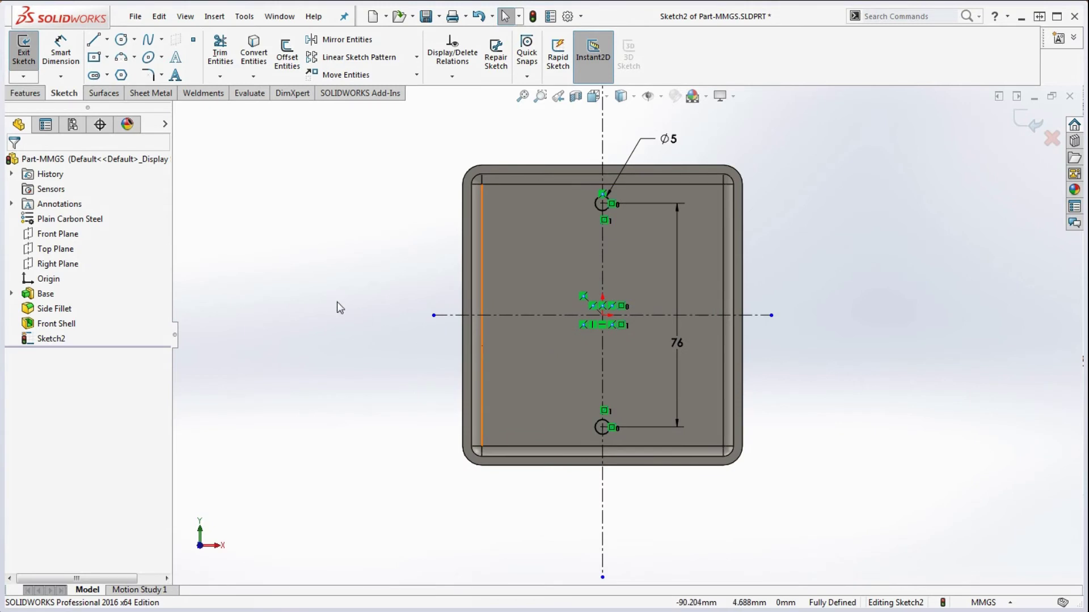
pyautogui.click(23, 95)
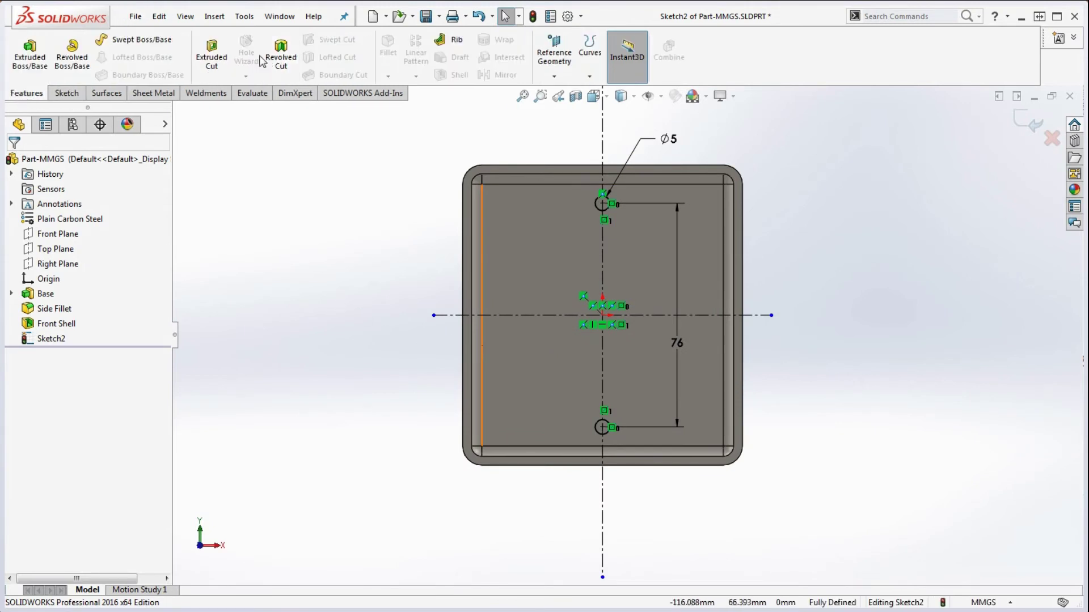
pyautogui.click(211, 54)
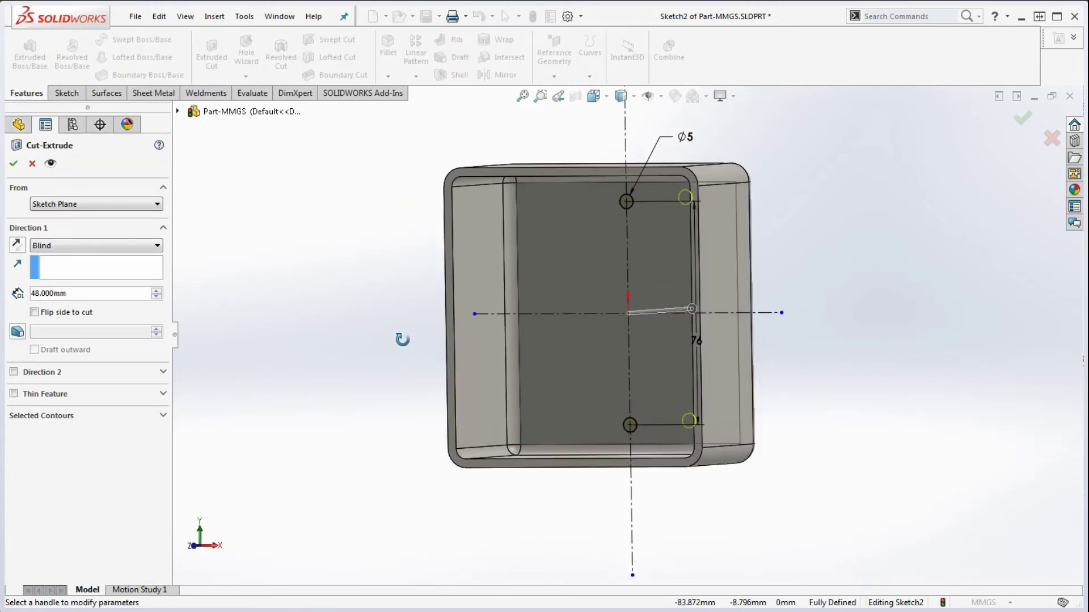
pyautogui.moveTo(402, 339)
pyautogui.mouseDown(button='middle')
pyautogui.moveTo(328, 357)
pyautogui.moveTo(382, 345)
pyautogui.moveTo(402, 354)
pyautogui.mouseUp(button='middle')
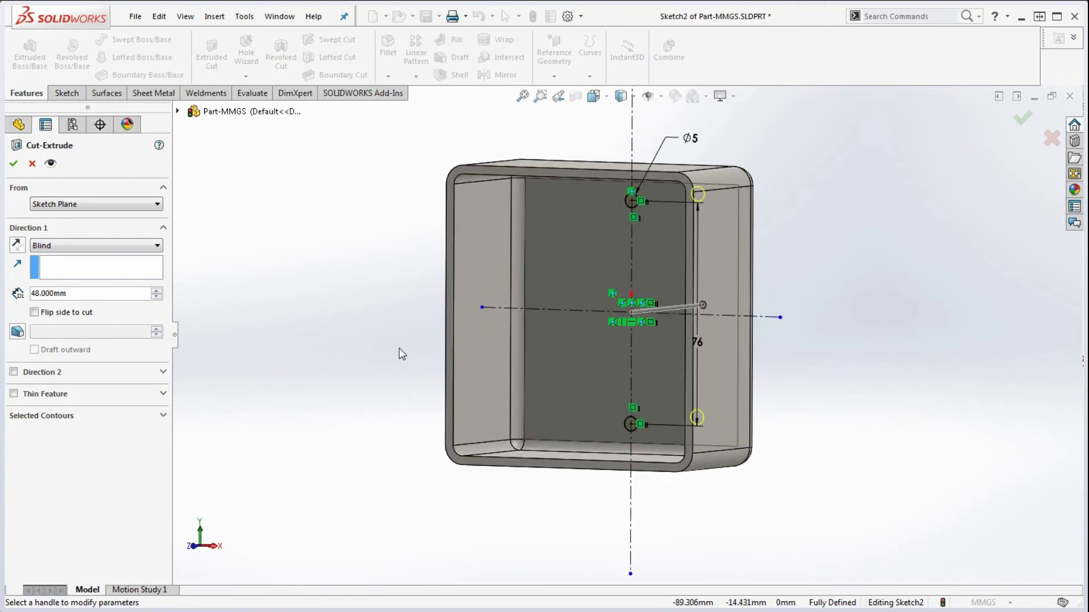
pyautogui.click(68, 242)
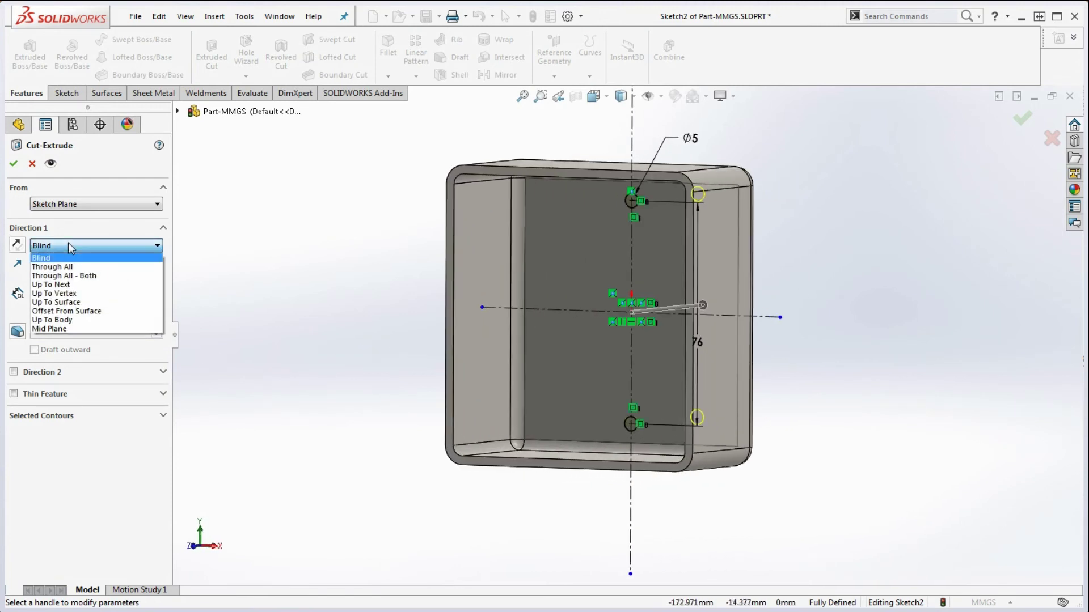
pyautogui.click(73, 266)
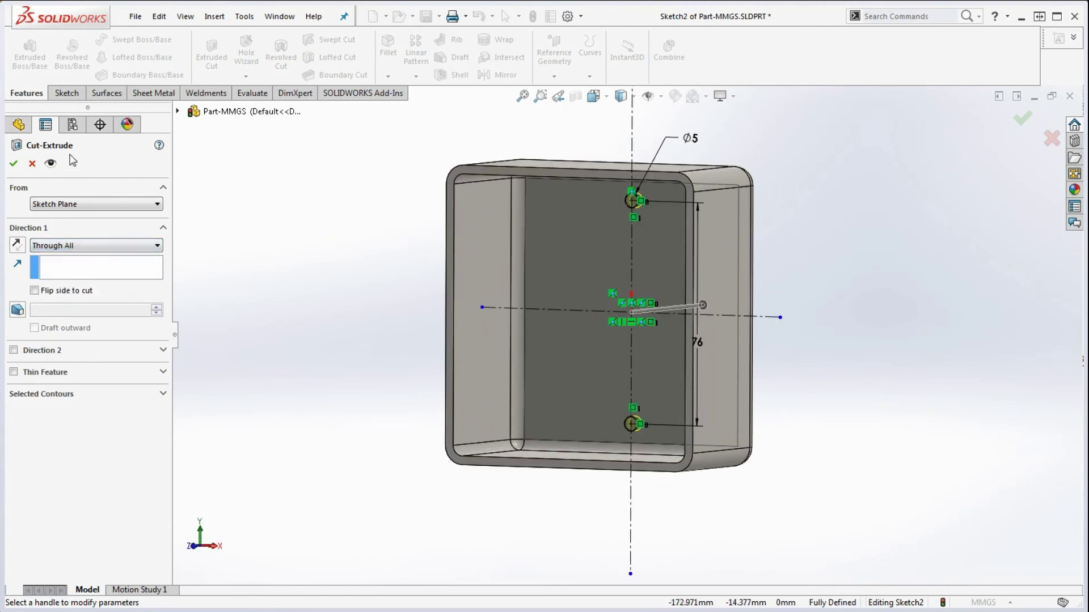
pyautogui.click(13, 164)
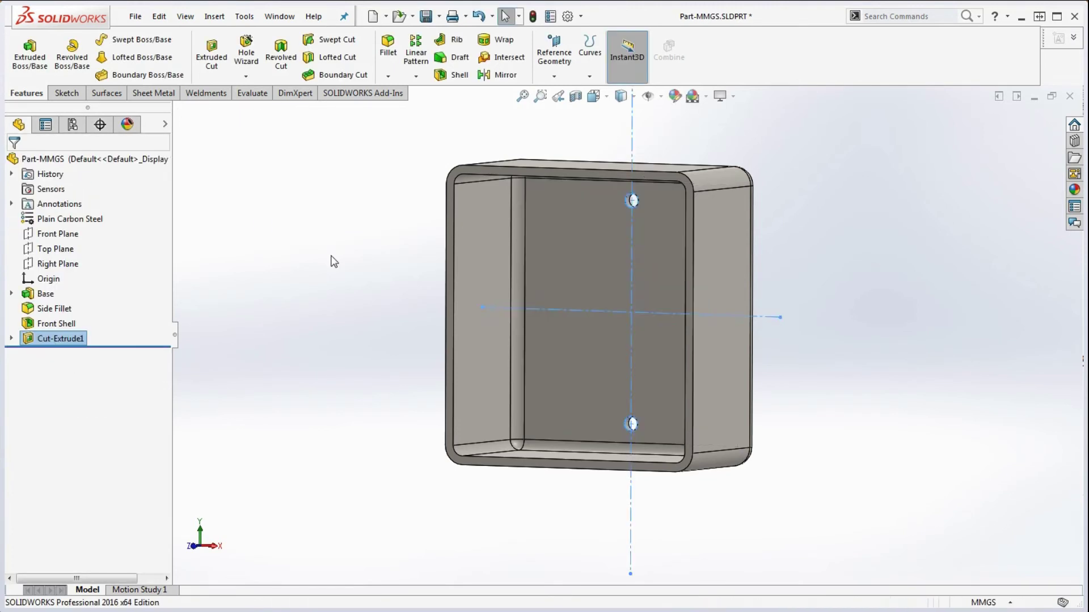
pyautogui.moveTo(330, 260); pyautogui.dragTo(389, 283, button='middle')
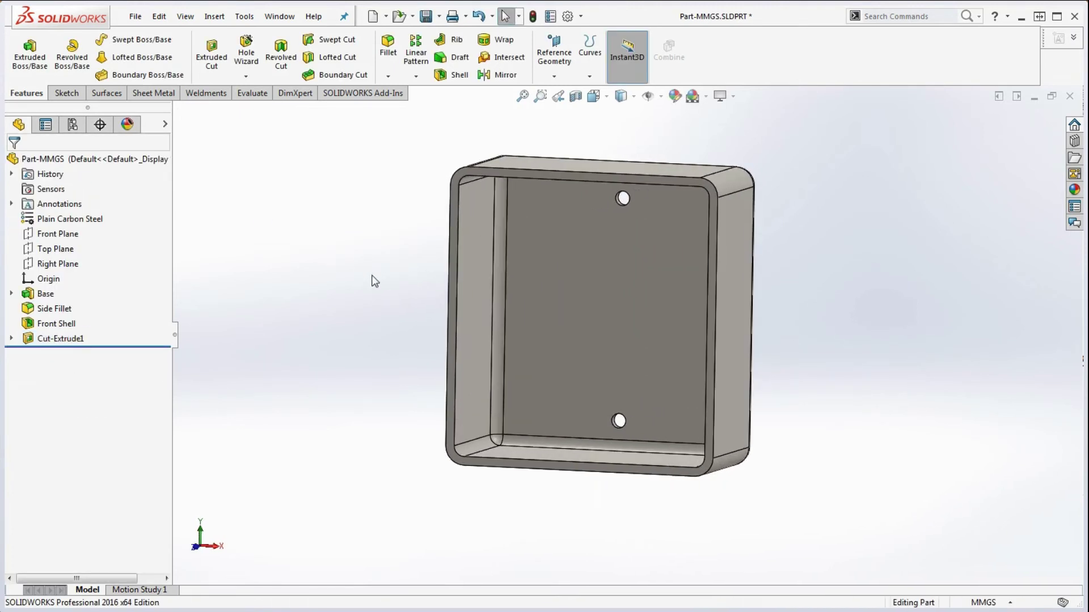
# Check the part's mass properties against the drawing's sheet notes for the back holes, then close the results.
pyautogui.click(252, 93)
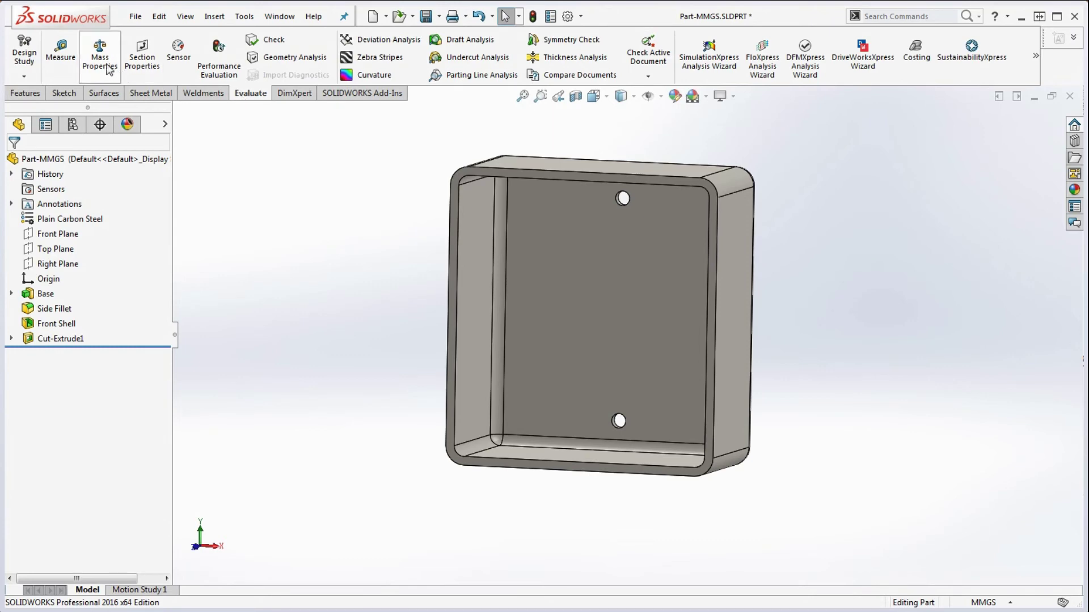
pyautogui.click(100, 57)
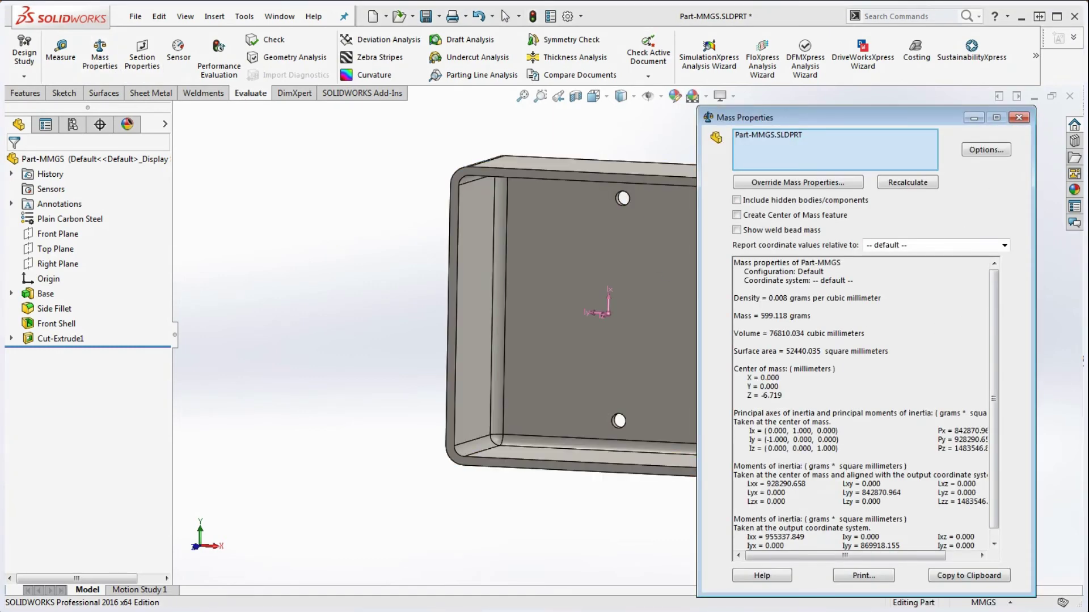
pyautogui.moveTo(937, 121); pyautogui.dragTo(297, 128)
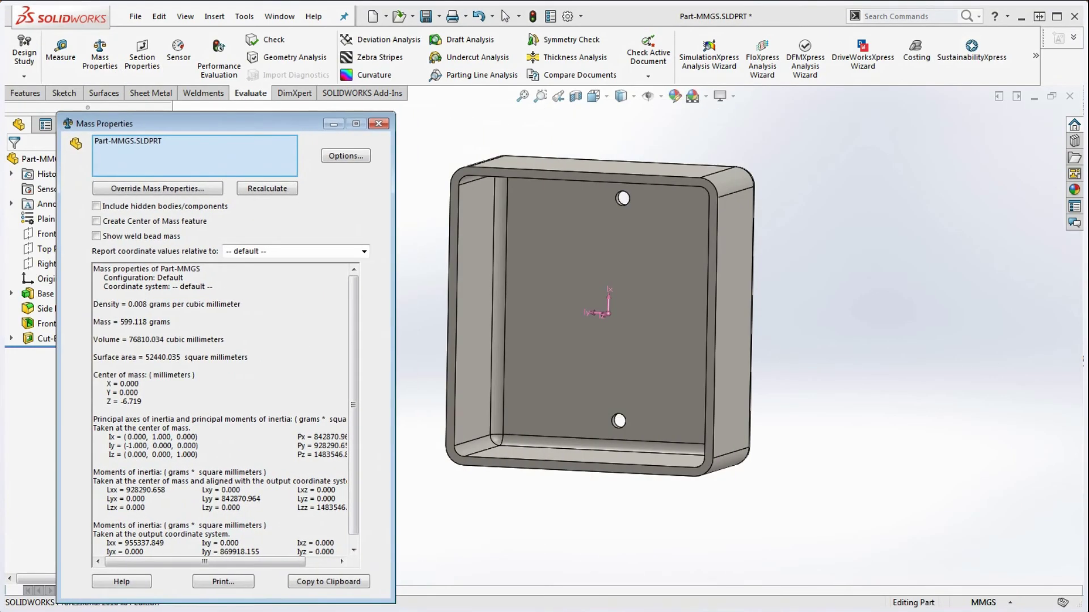
pyautogui.moveTo(1088, 50); pyautogui.dragTo(884, 54)
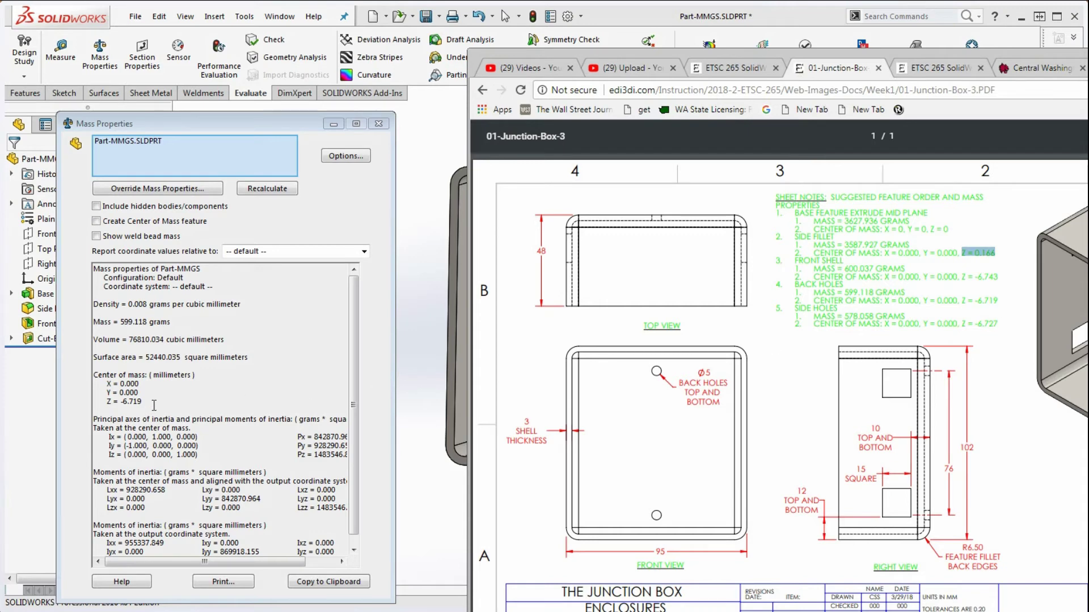
pyautogui.click(1051, 57)
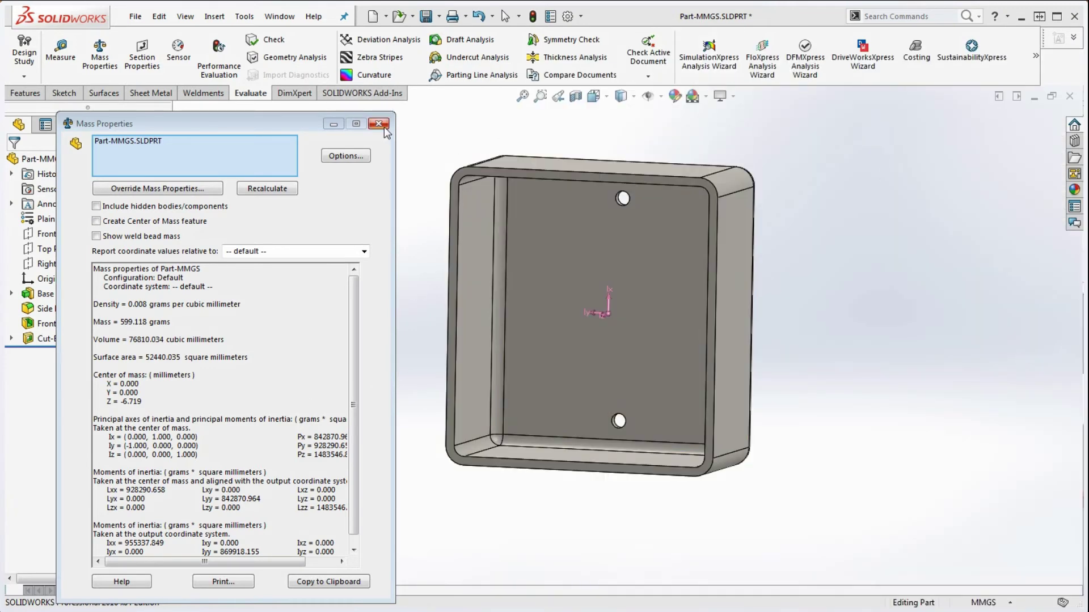
pyautogui.click(383, 127)
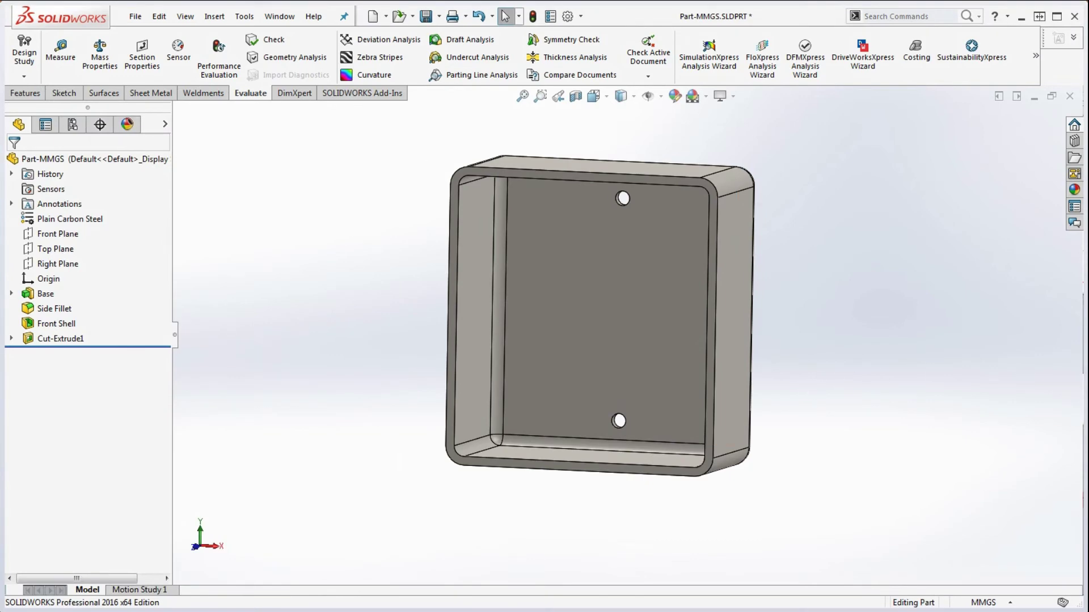
# Switch to the junction box drawing in the browser to examine the sheet notes and the remaining hole features.
pyautogui.hotkey('alt', 'Tab')
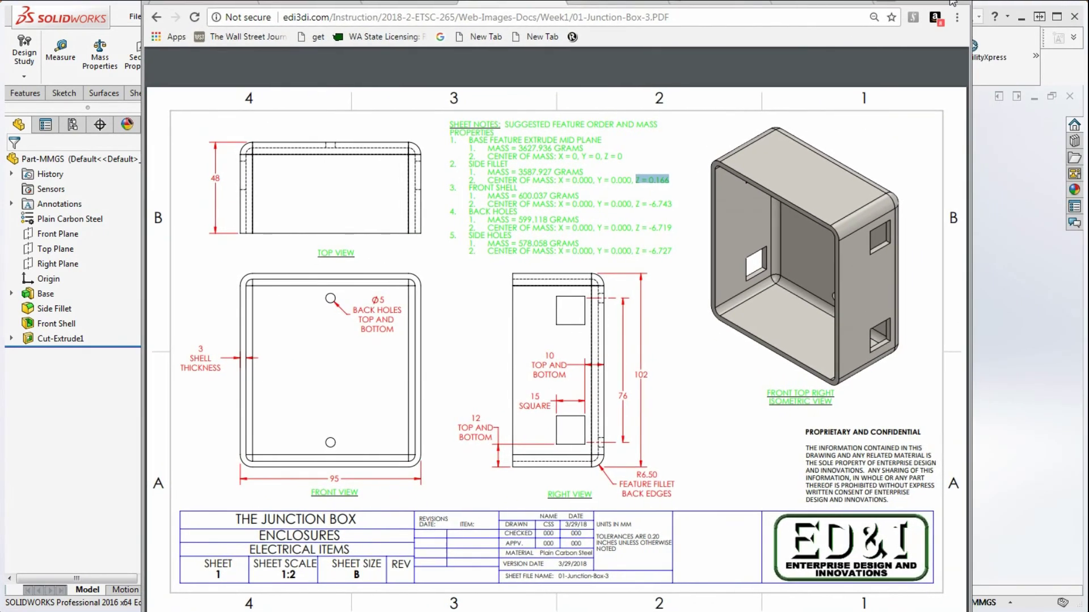
pyautogui.moveTo(951, 3); pyautogui.dragTo(945, 2)
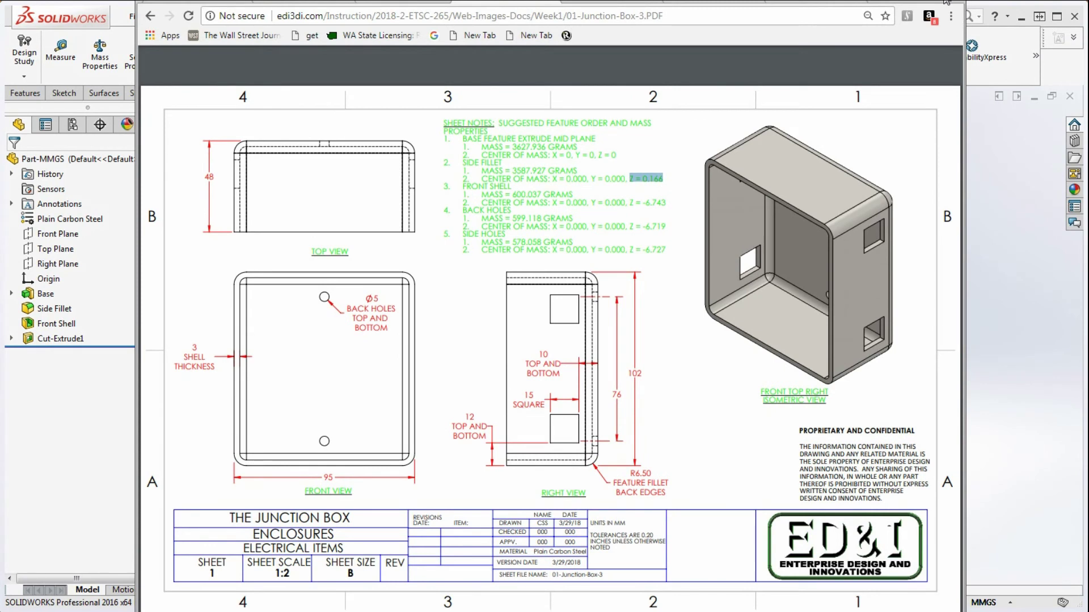